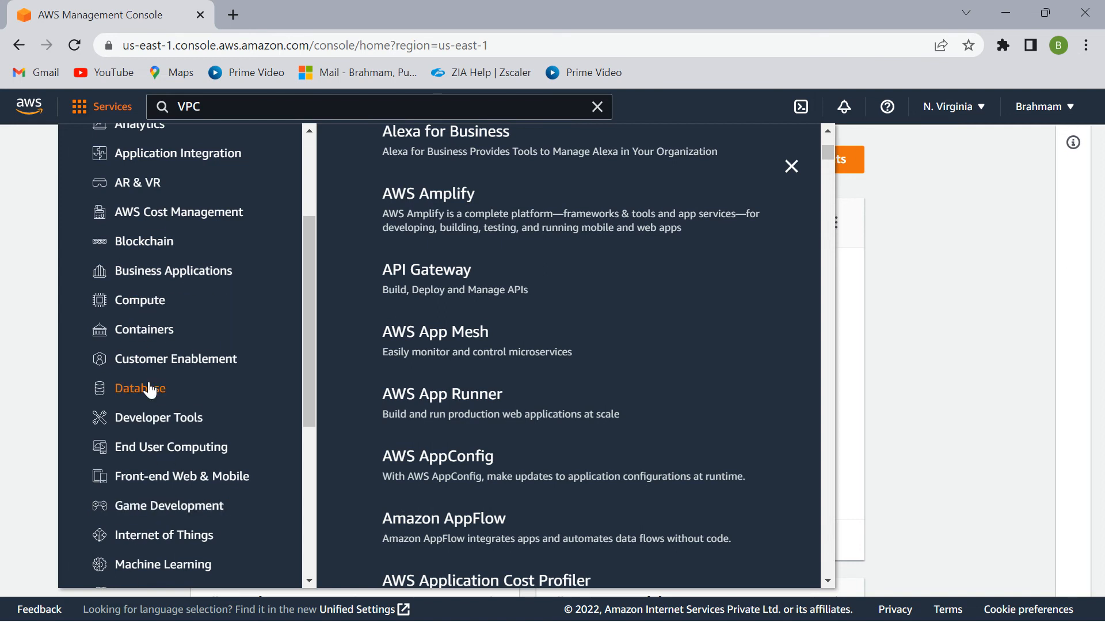
pyautogui.scroll(1, 147, 248)
pyautogui.scroll(3, 147, 230)
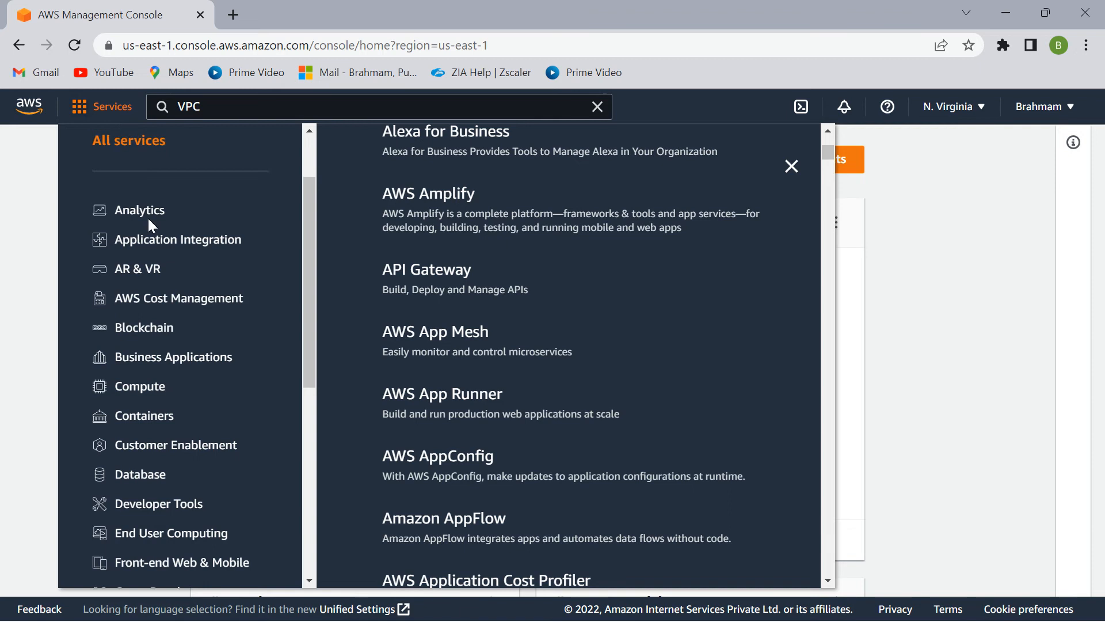
pyautogui.scroll(-5, 178, 336)
pyautogui.scroll(5, 213, 420)
pyautogui.scroll(3, 191, 395)
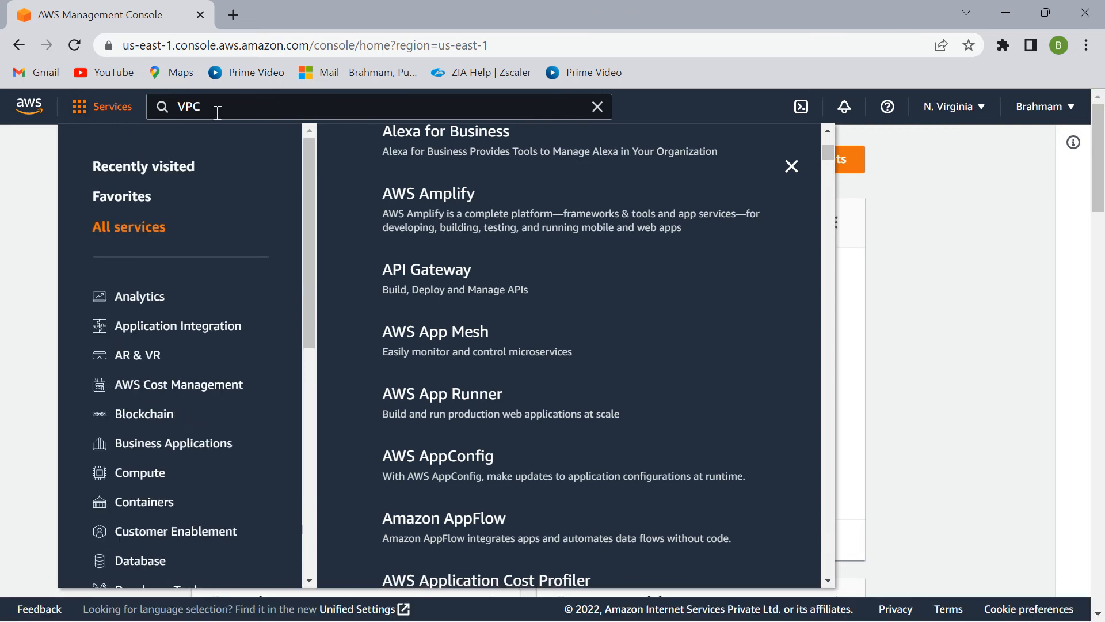
# Open the VPC service from the search results for VPC and show the list of existing VPCs.
pyautogui.click(249, 108)
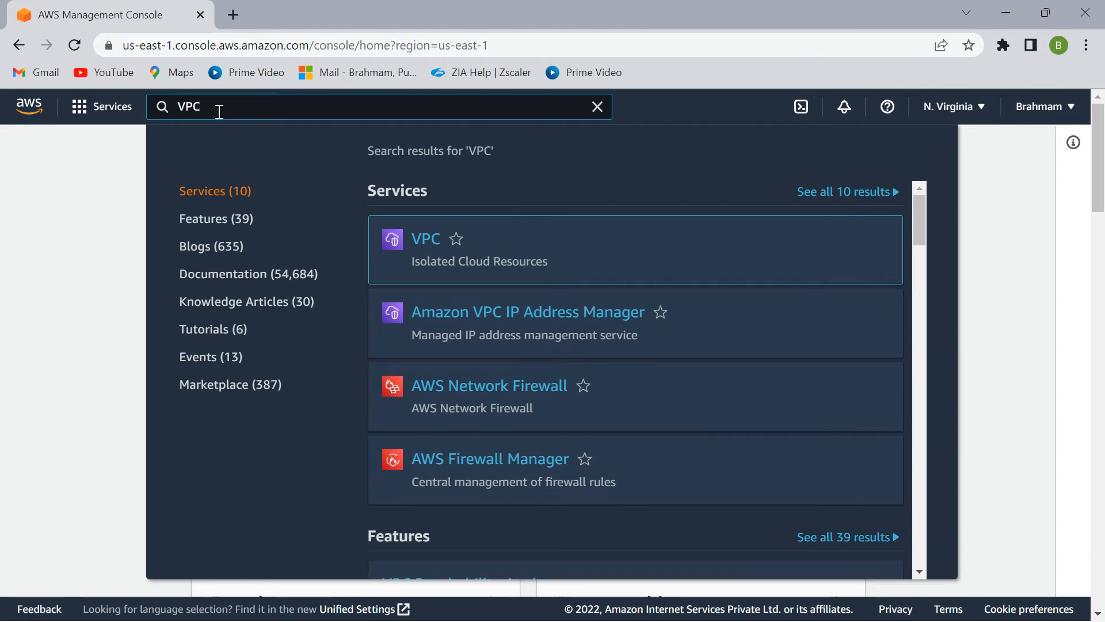
pyautogui.click(421, 242)
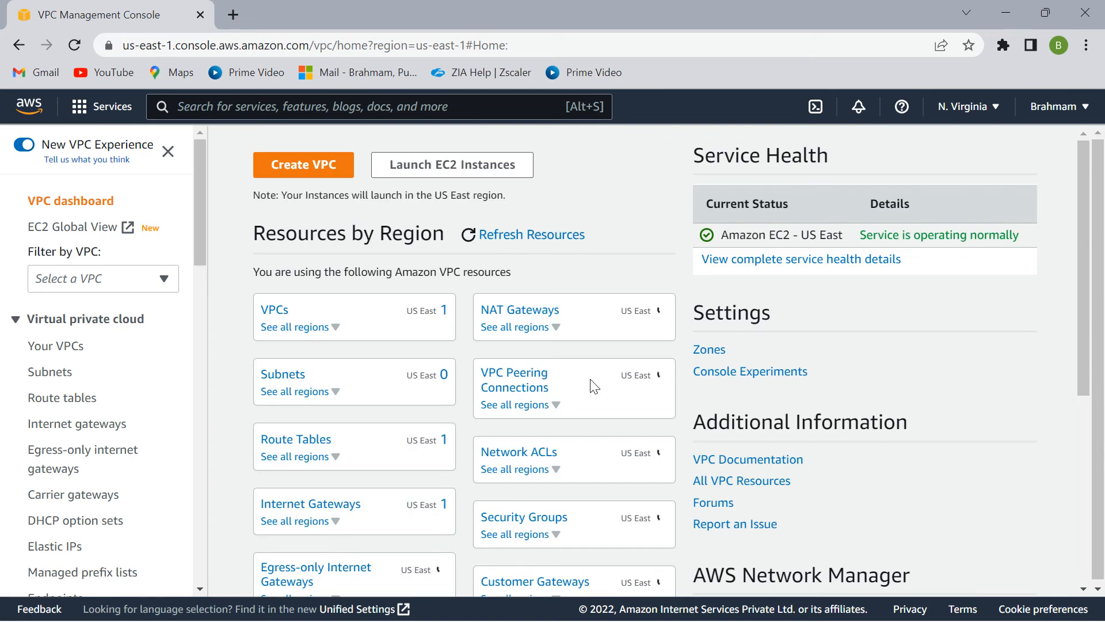
pyautogui.click(269, 310)
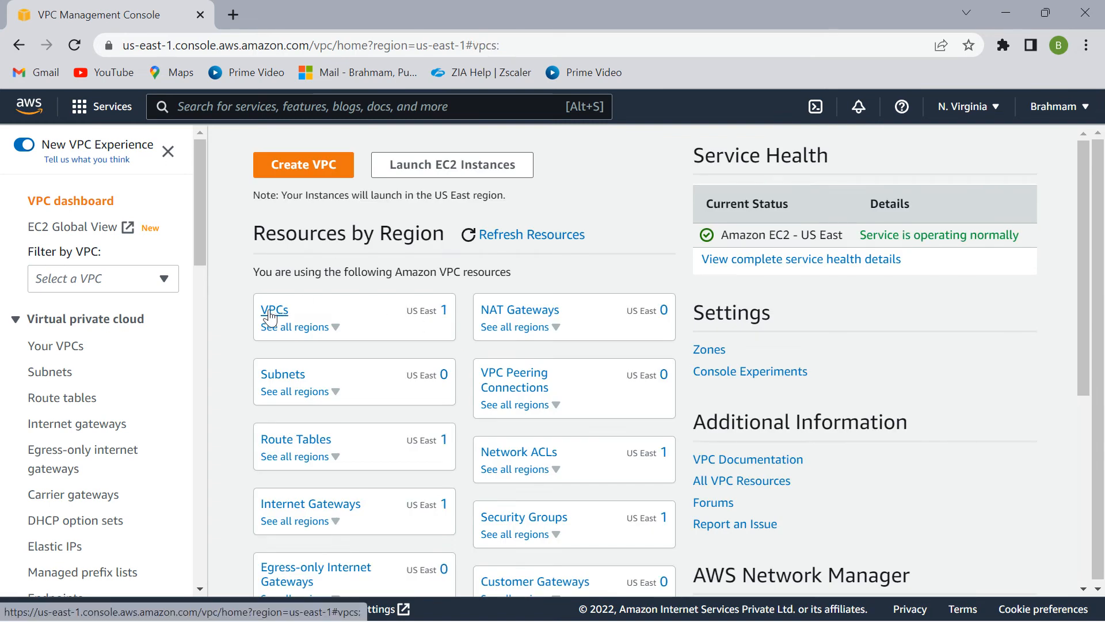
pyautogui.click(397, 183)
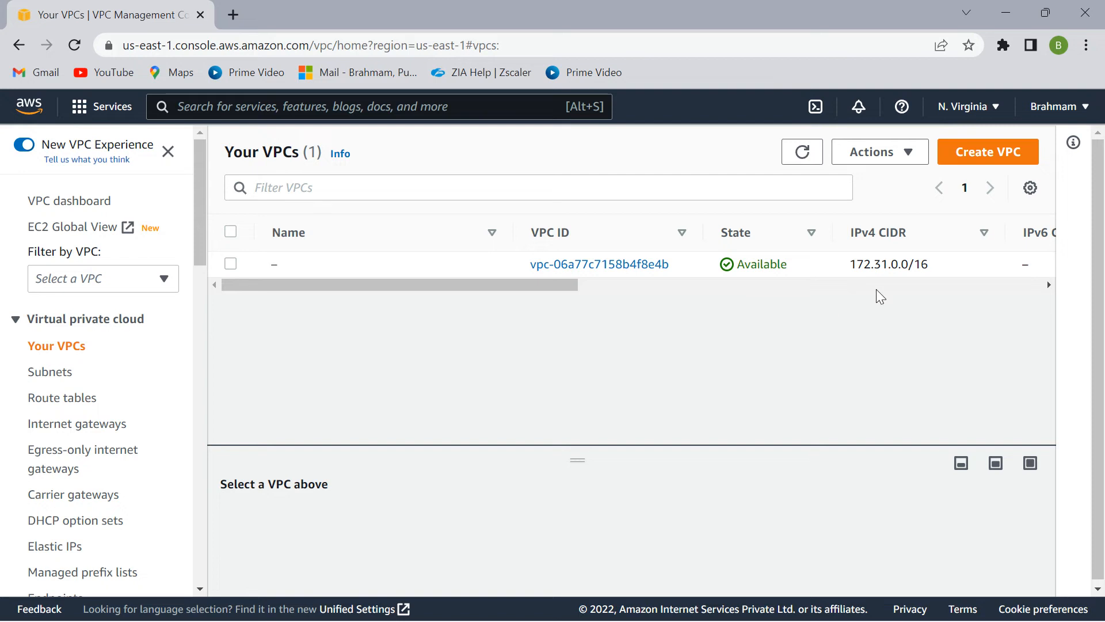
# Start a new VPC named Test_VPC with the manually entered IPv4 CIDR 10.10.0.0/16.
pyautogui.click(997, 153)
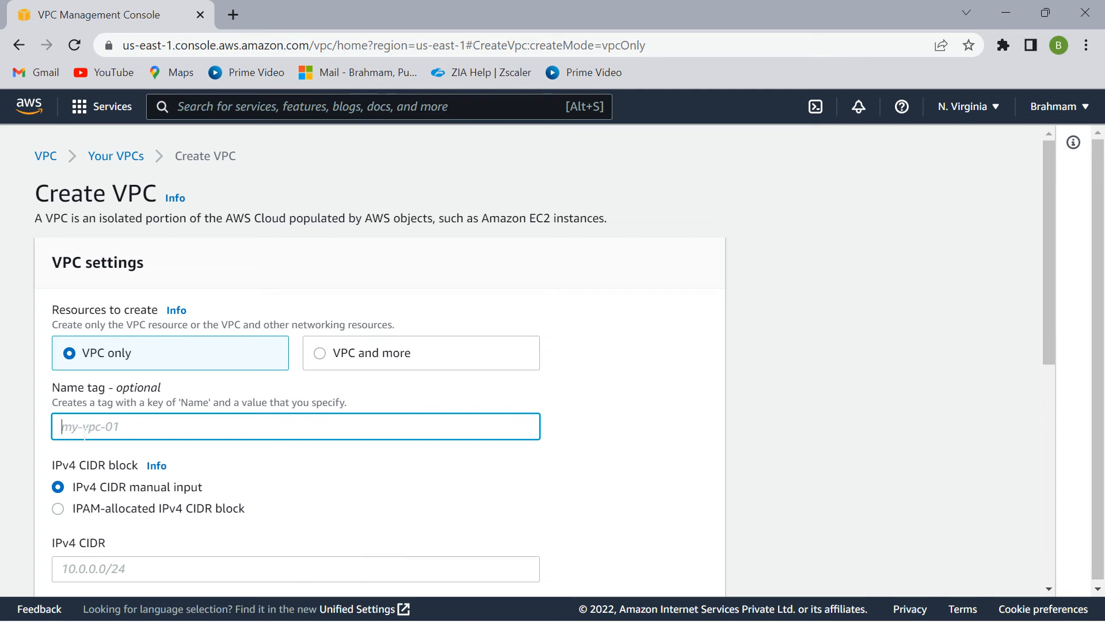
pyautogui.write('Test_VPC')
pyautogui.scroll(-3, 98, 374)
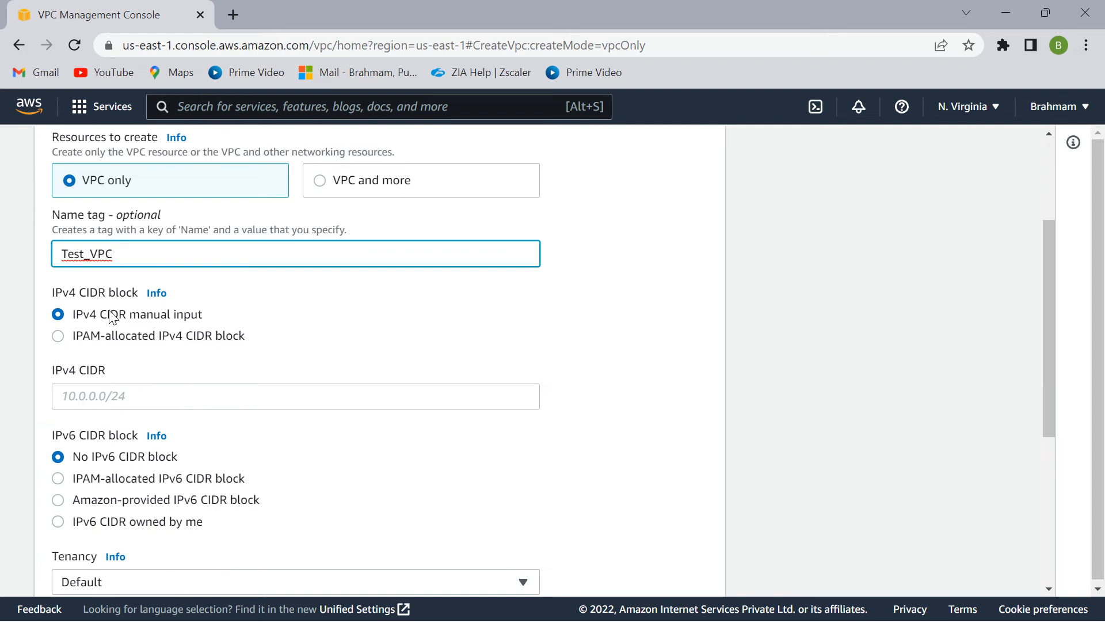
pyautogui.click(82, 404)
pyautogui.write('10.10.0.0/16')
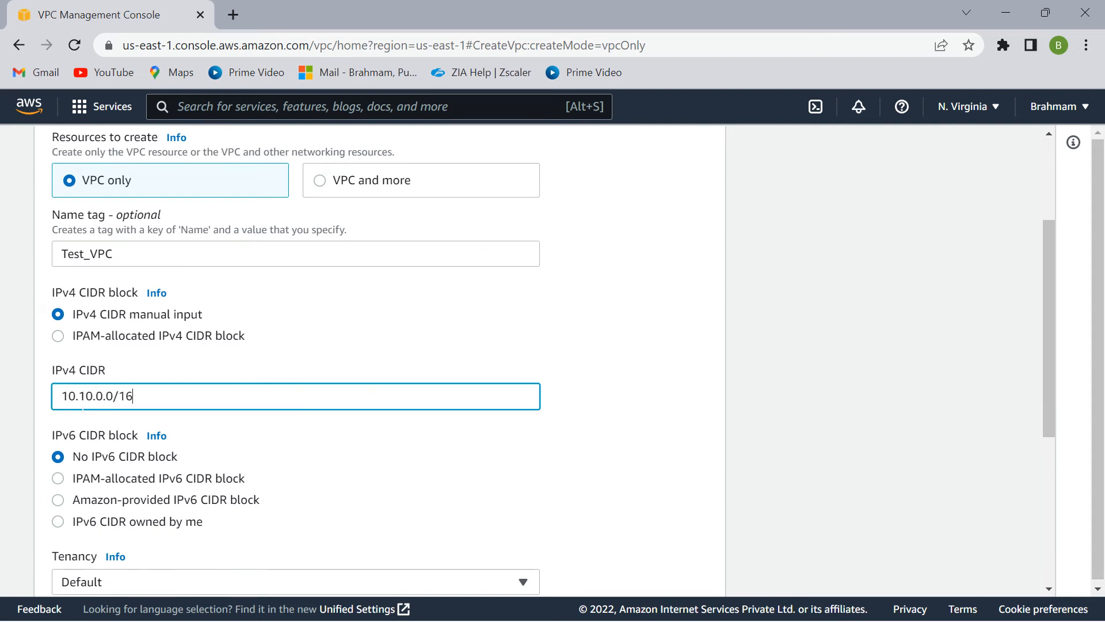
# Review the IPv6, tenancy and tag settings of Test_VPC, keep the defaults and create the VPC.
pyautogui.scroll(-5, 167, 457)
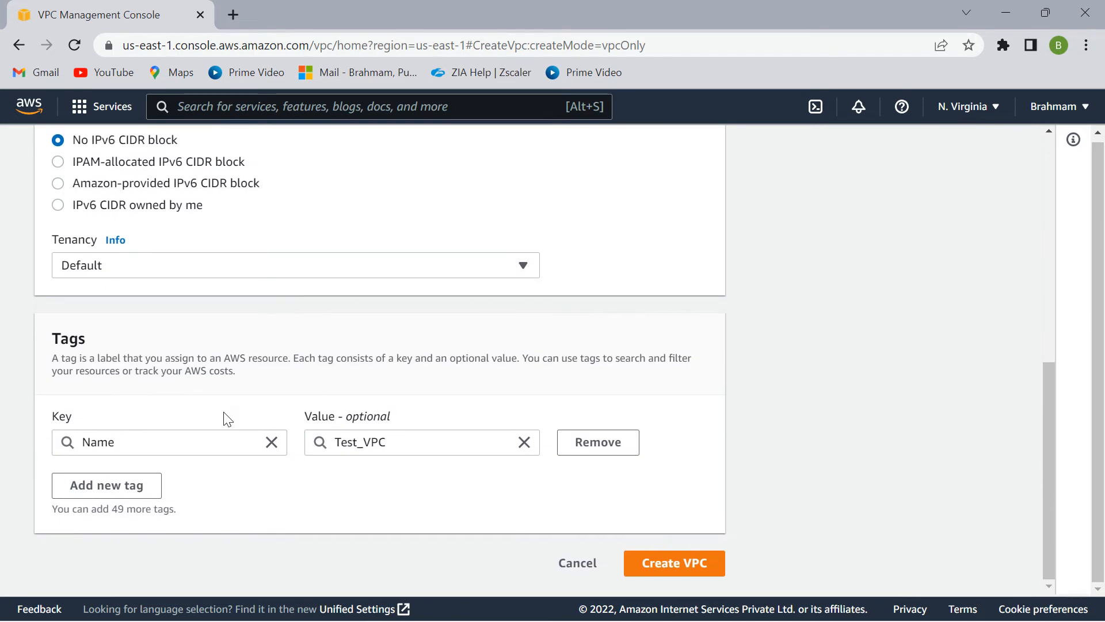
pyautogui.scroll(2, 228, 419)
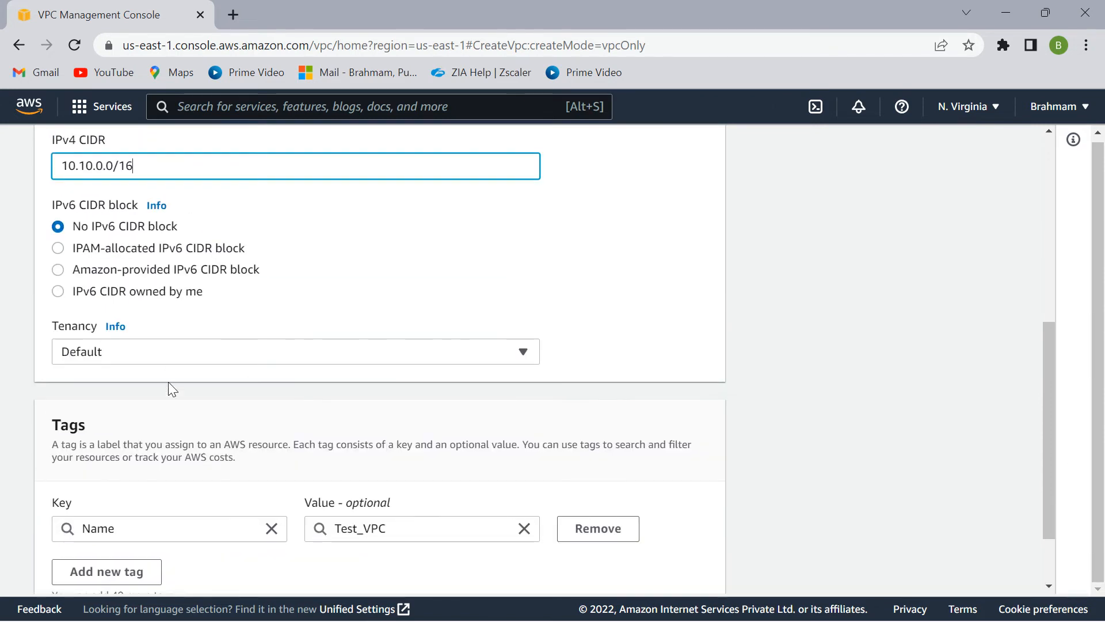
pyautogui.scroll(-2, 175, 365)
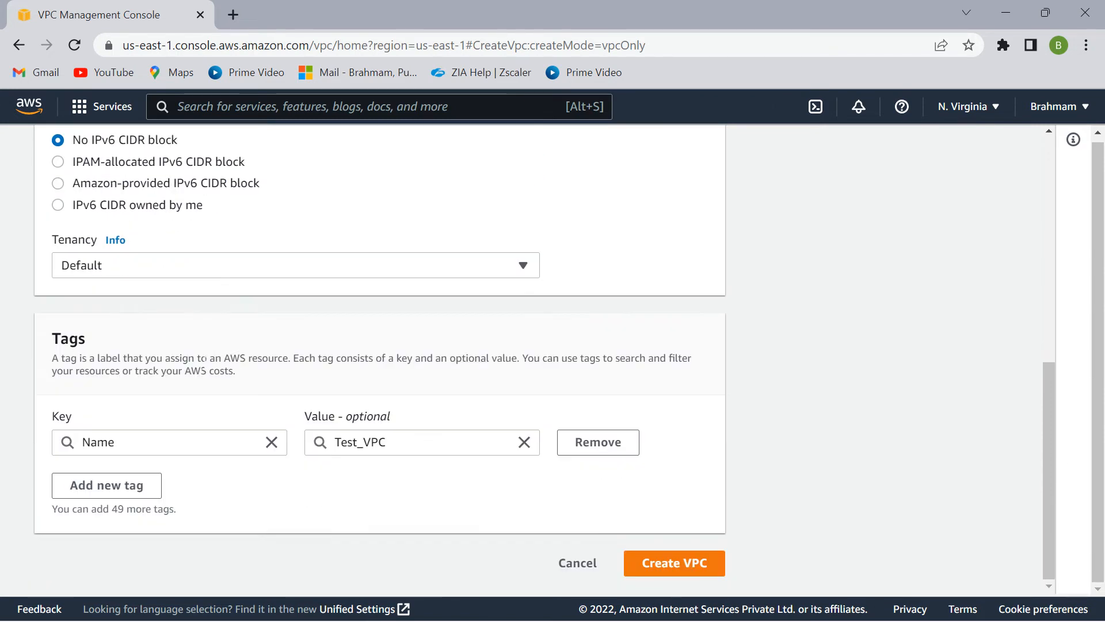
pyautogui.scroll(3, 92, 380)
pyautogui.scroll(2, 271, 399)
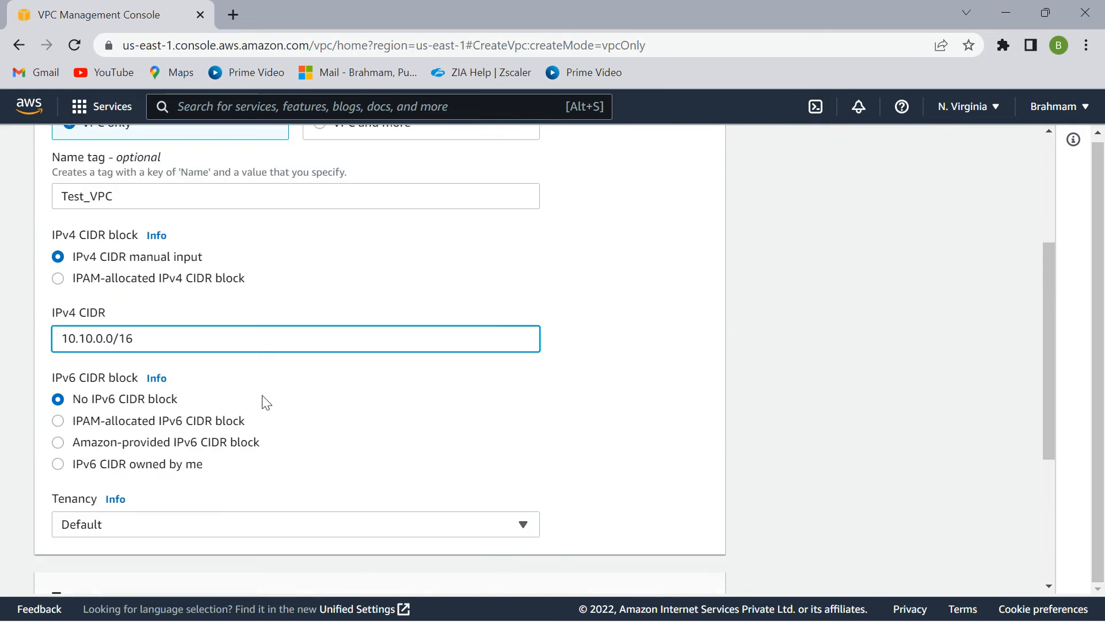
pyautogui.scroll(-5, 499, 393)
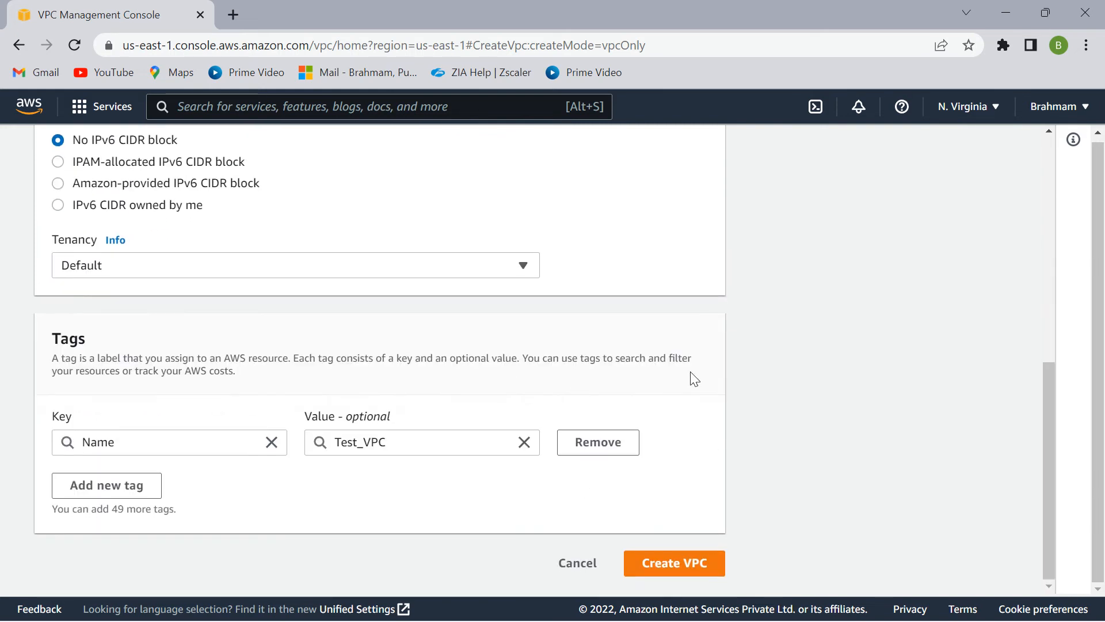
pyautogui.scroll(4, 706, 454)
pyautogui.scroll(-4, 407, 417)
pyautogui.scroll(5, 211, 377)
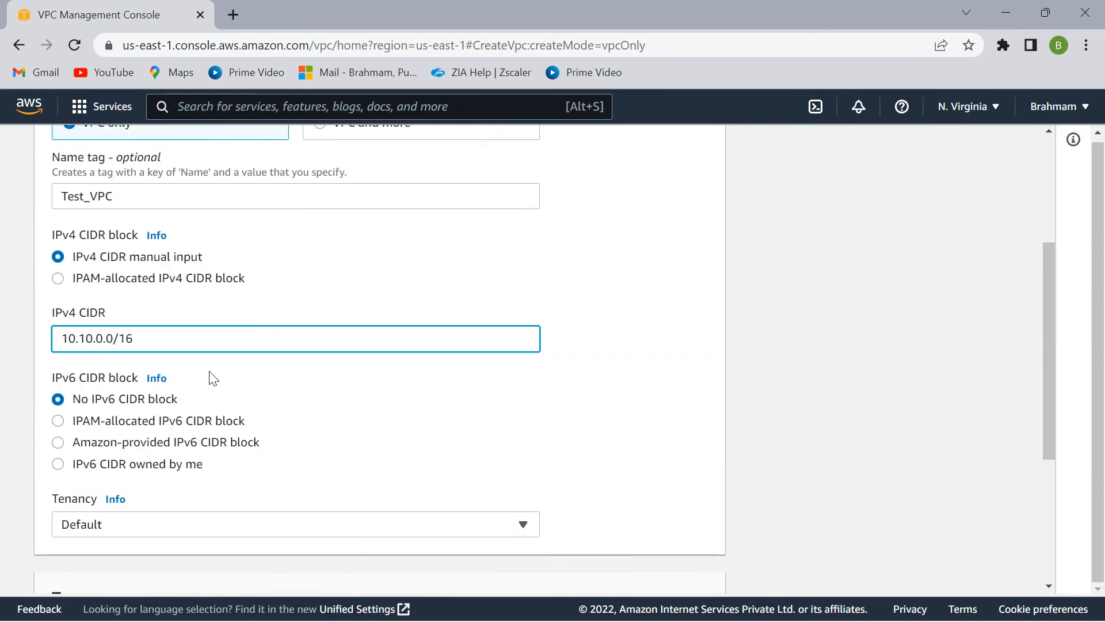
pyautogui.scroll(3, 555, 289)
pyautogui.scroll(-8, 619, 378)
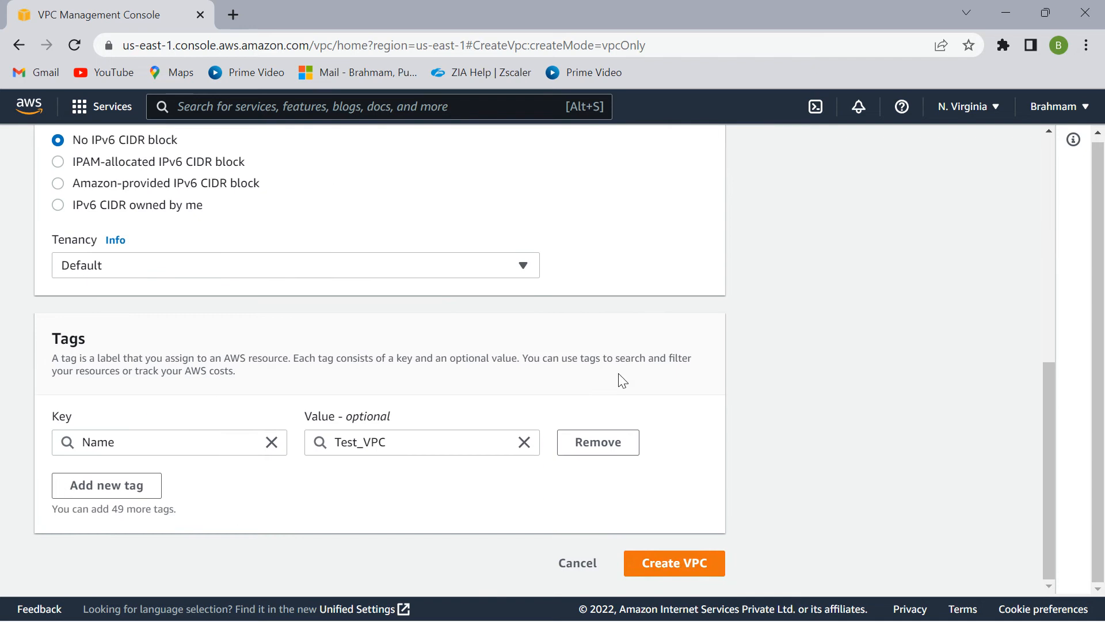
pyautogui.click(684, 572)
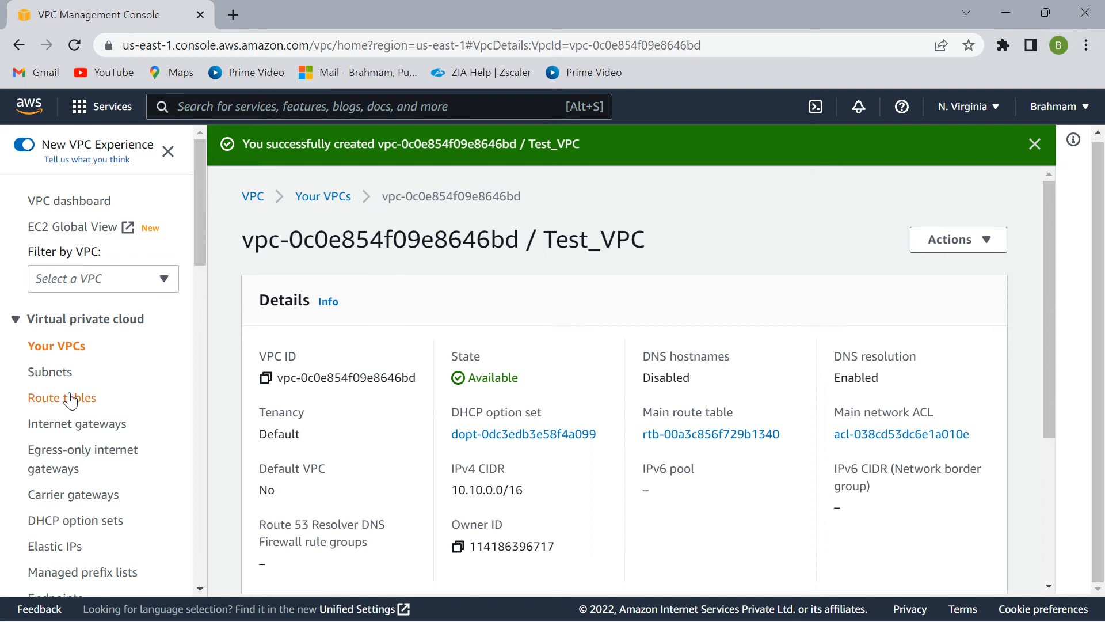
# Start creating a new subnet and assign it to Test_VPC.
pyautogui.click(58, 373)
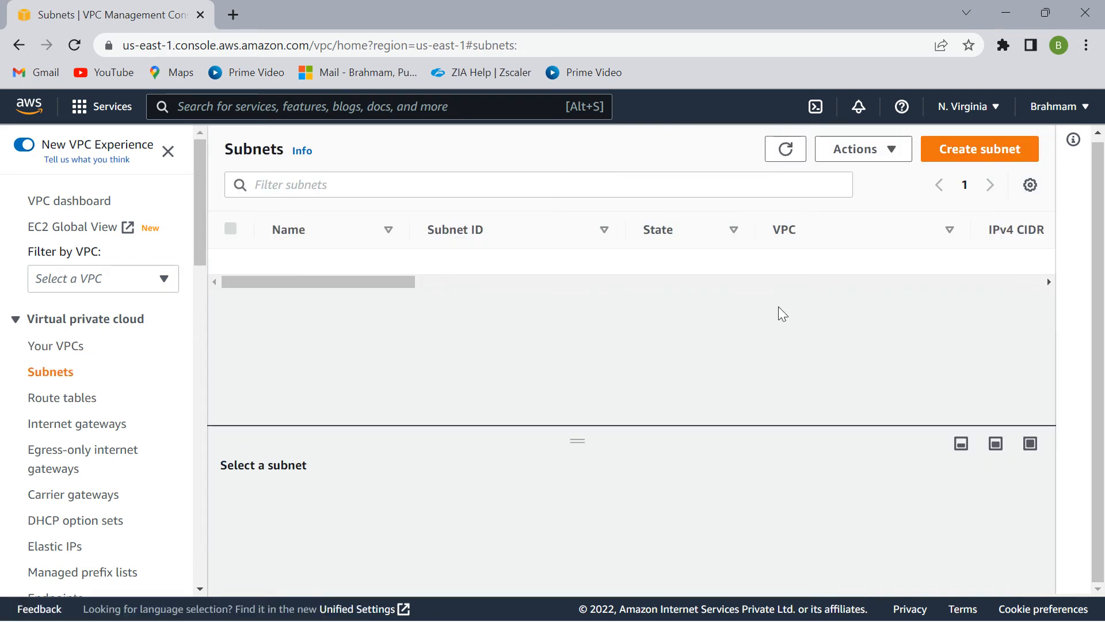
pyautogui.click(976, 147)
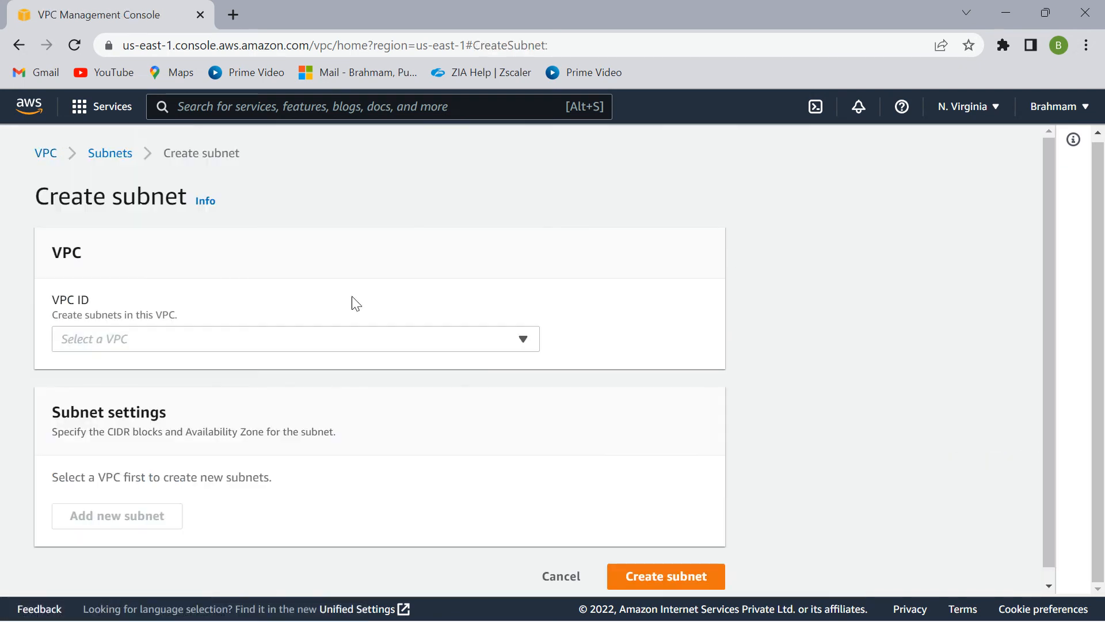
pyautogui.click(106, 344)
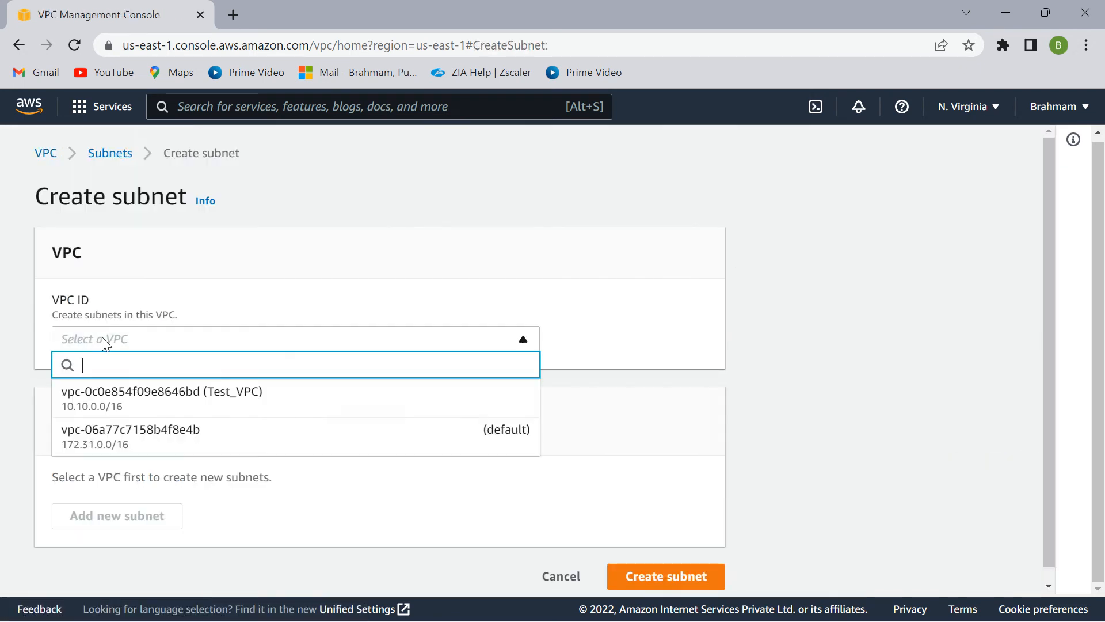
pyautogui.click(151, 411)
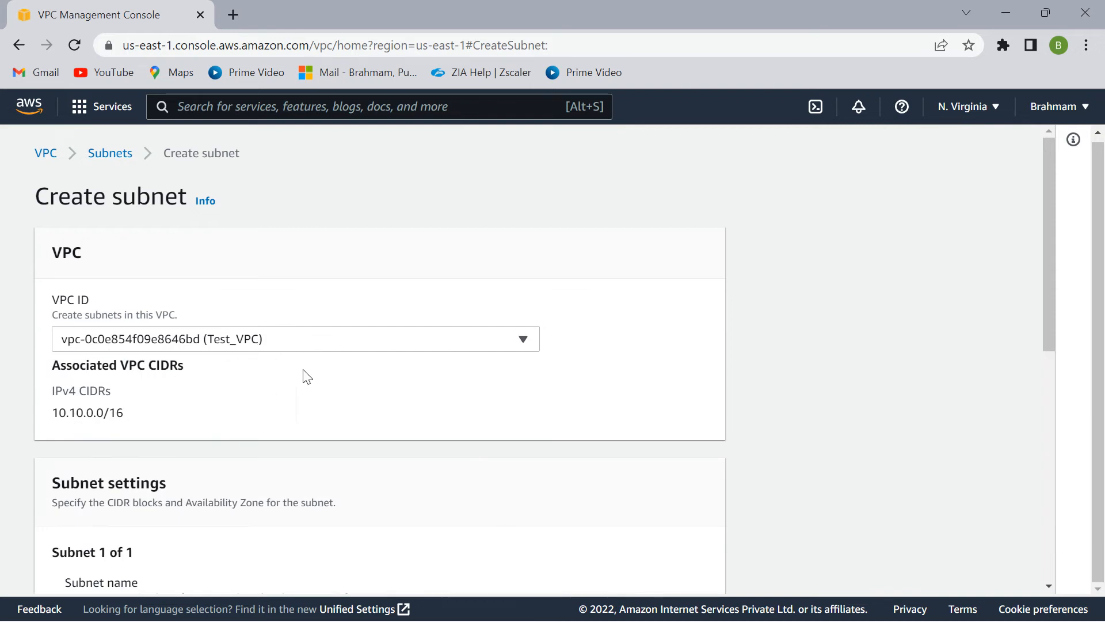
# Name the subnet Test_Subnet and place it in the availability zone US East (N. Virginia) / us-east-1a.
pyautogui.scroll(-6, 306, 375)
pyautogui.click(106, 279)
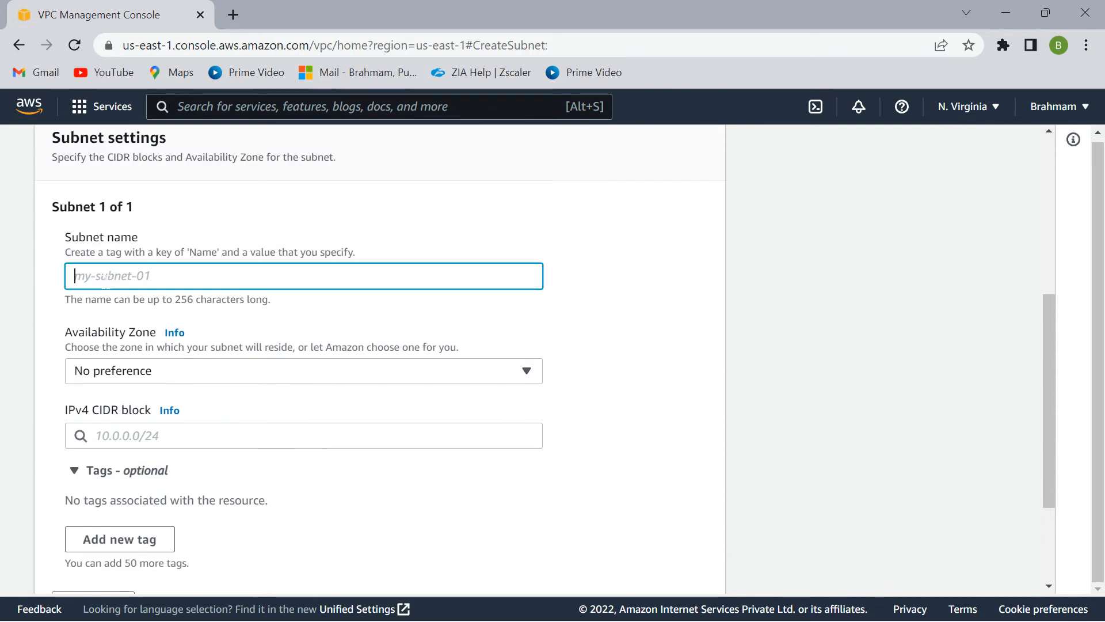
pyautogui.write('Test')
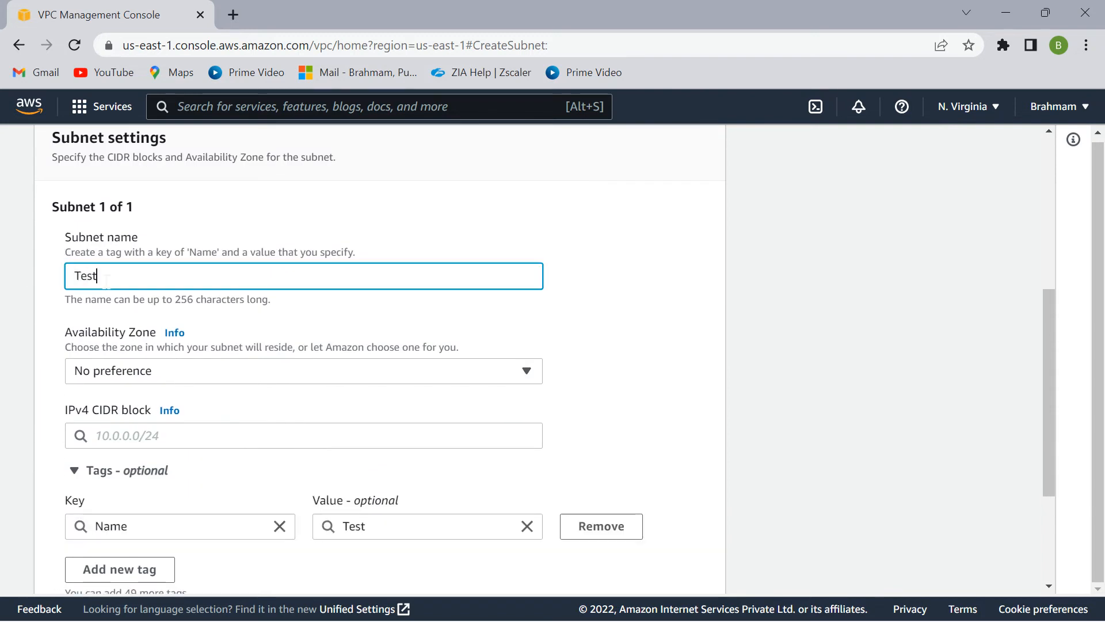
pyautogui.write('_Subnet')
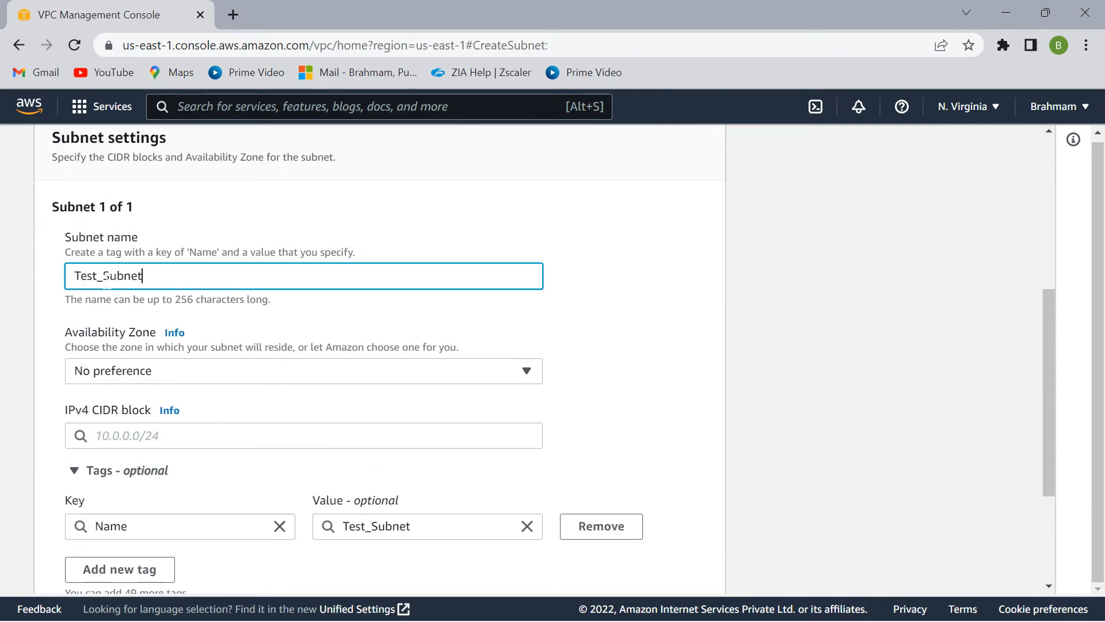
pyautogui.scroll(-1, 206, 422)
pyautogui.click(166, 288)
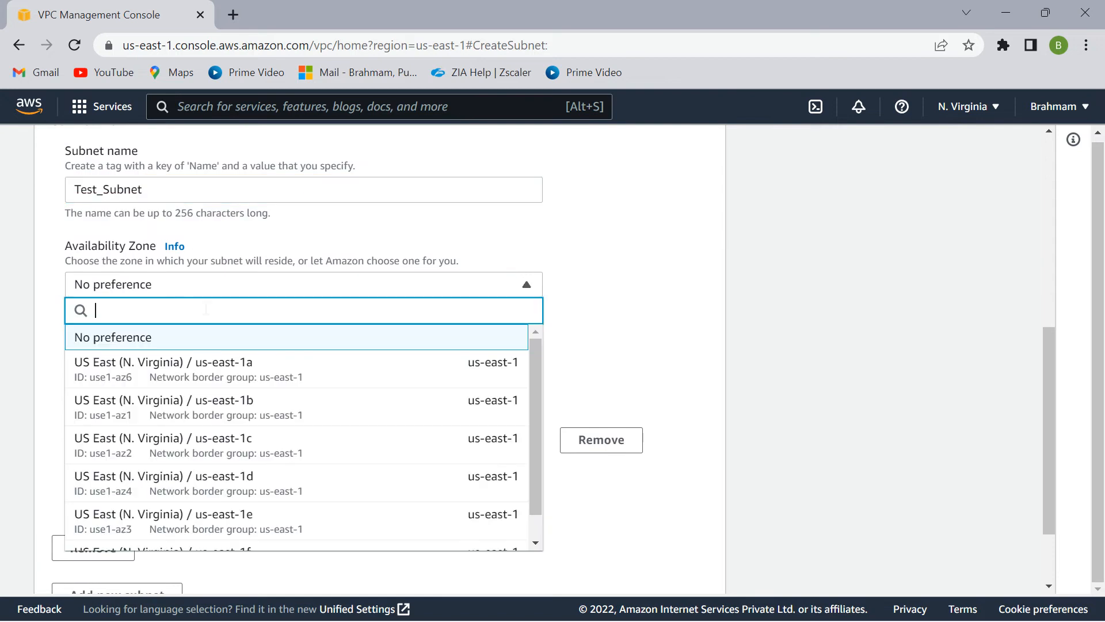
pyautogui.click(144, 377)
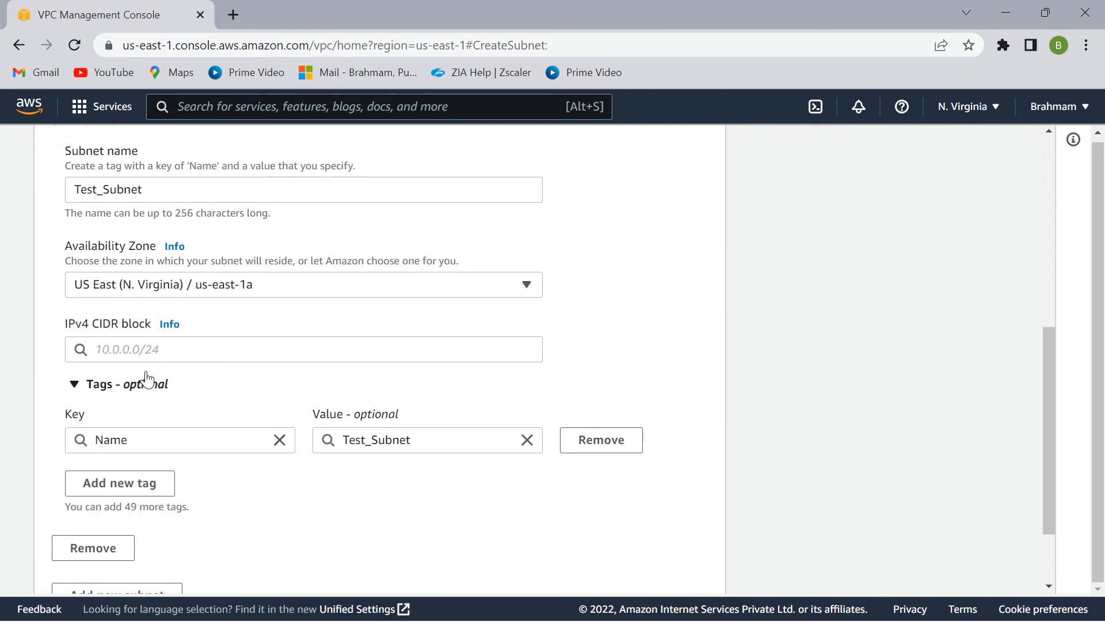
# Set the subnet's IPv4 CIDR block to 10.10.1.0/24 and create the subnet.
pyautogui.click(92, 349)
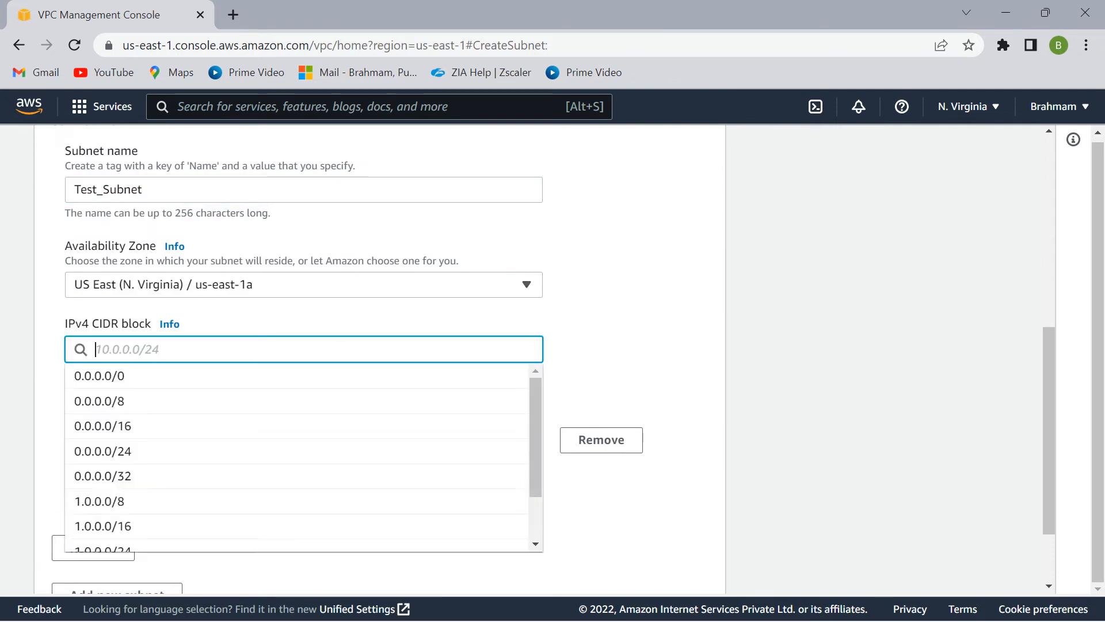
pyautogui.write('10.')
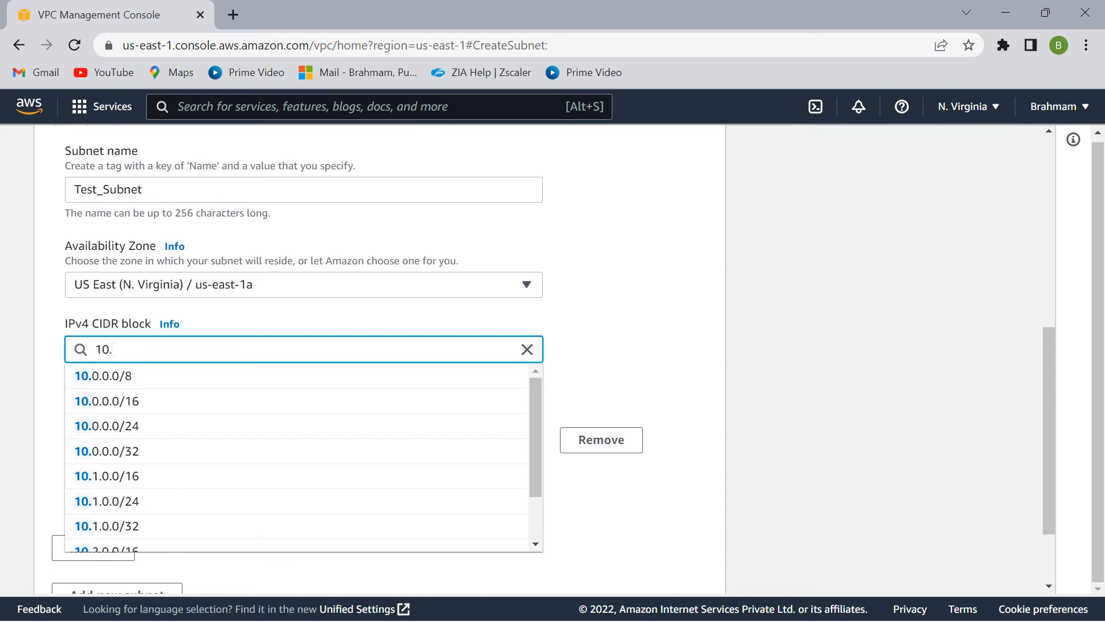
pyautogui.write('10')
pyautogui.press('BackSpace')
pyautogui.write('10')
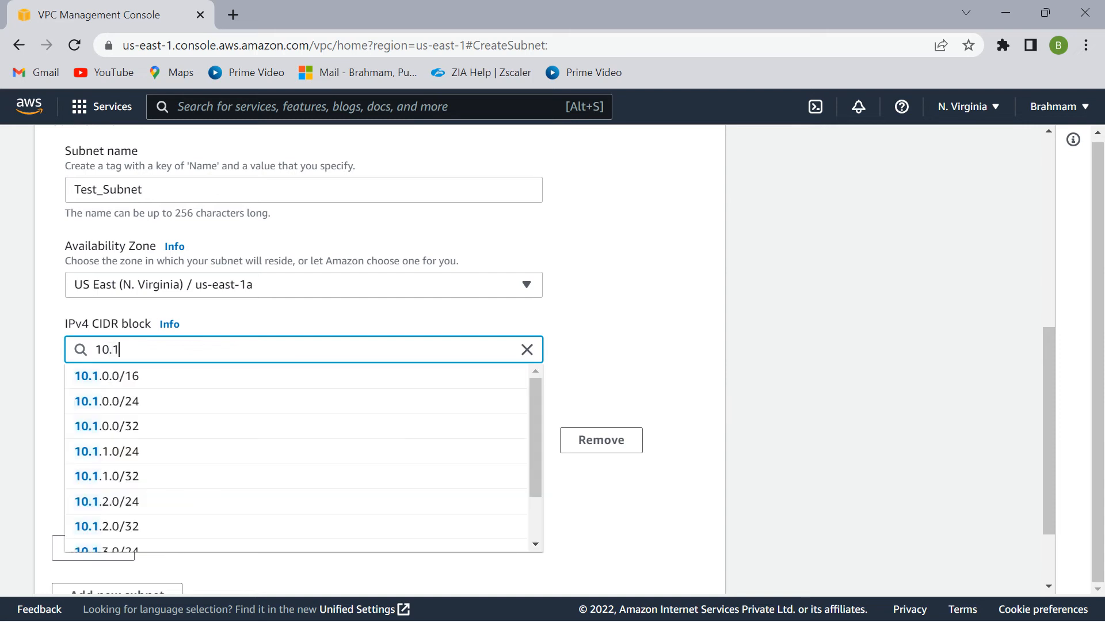
pyautogui.write('.')
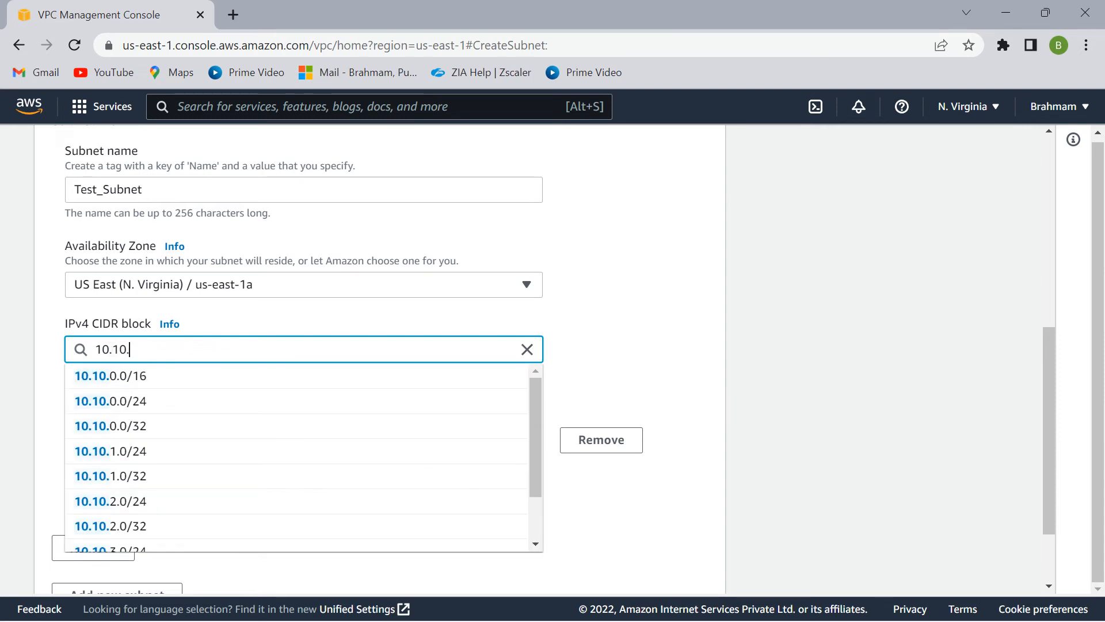
pyautogui.write('1')
pyautogui.write('.0/24')
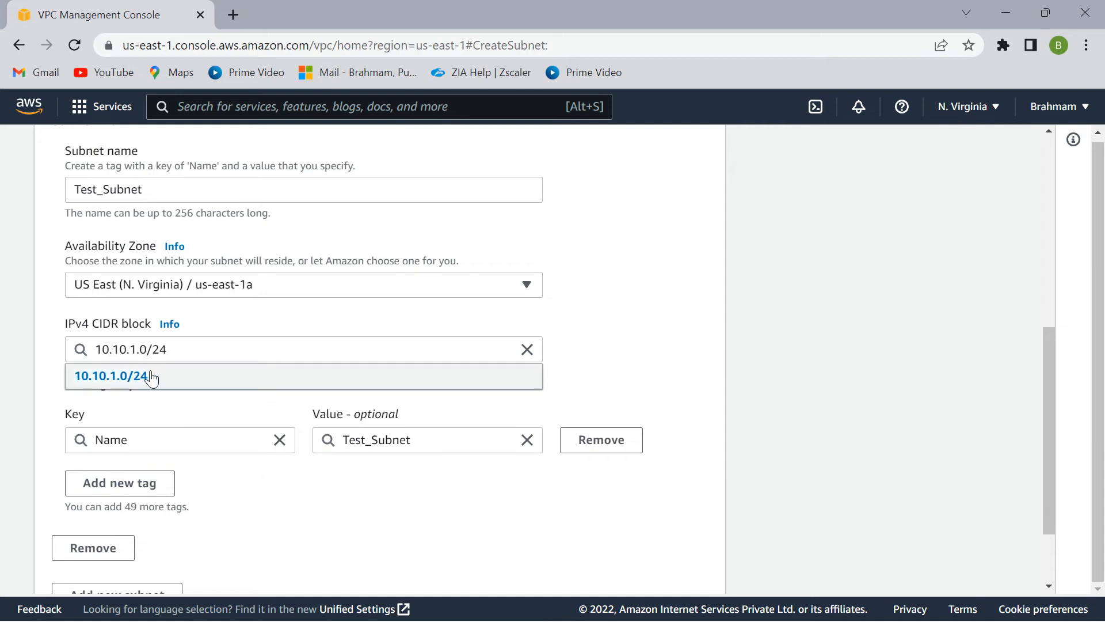
pyautogui.click(152, 377)
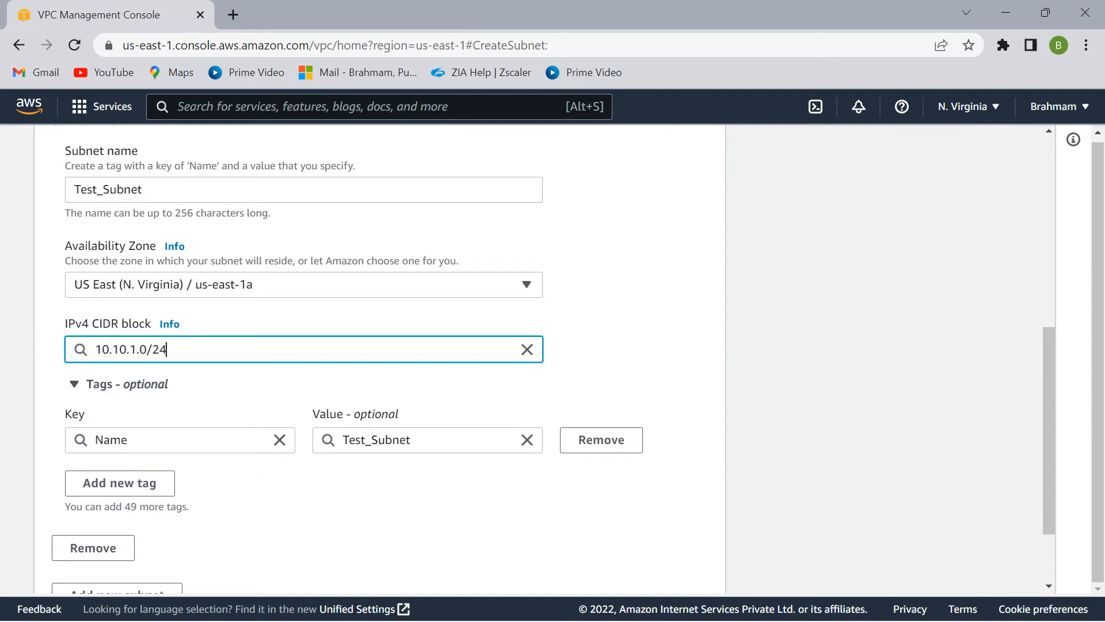
pyautogui.scroll(-2, 152, 377)
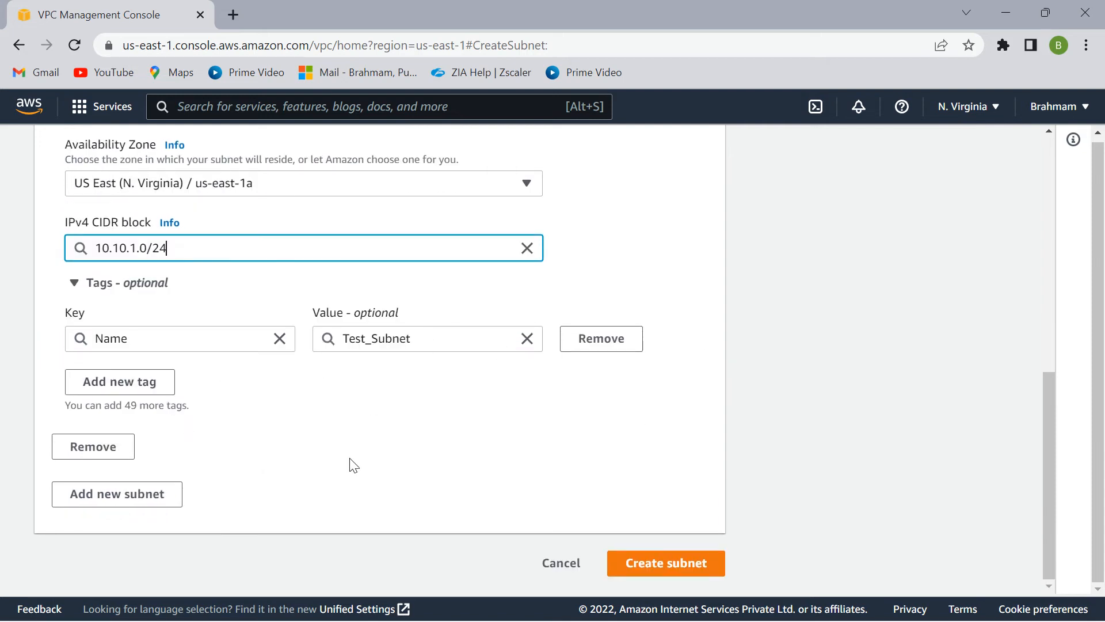
pyautogui.click(682, 561)
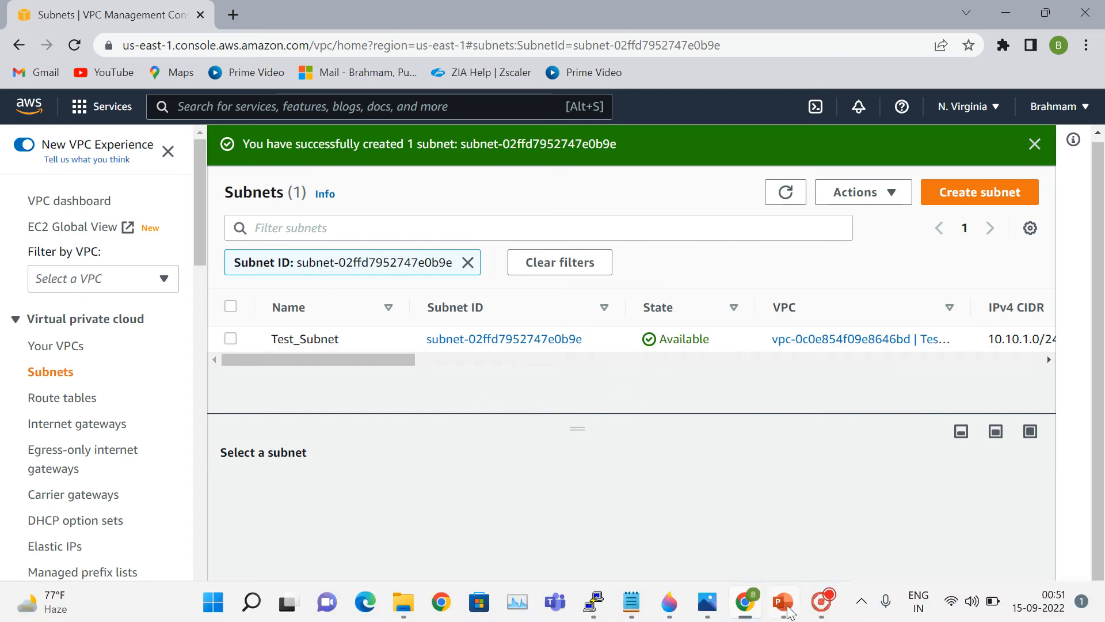
# Switch to the AWS Basic lab presentation in PowerPoint to view the network architecture diagram.
pyautogui.click(784, 612)
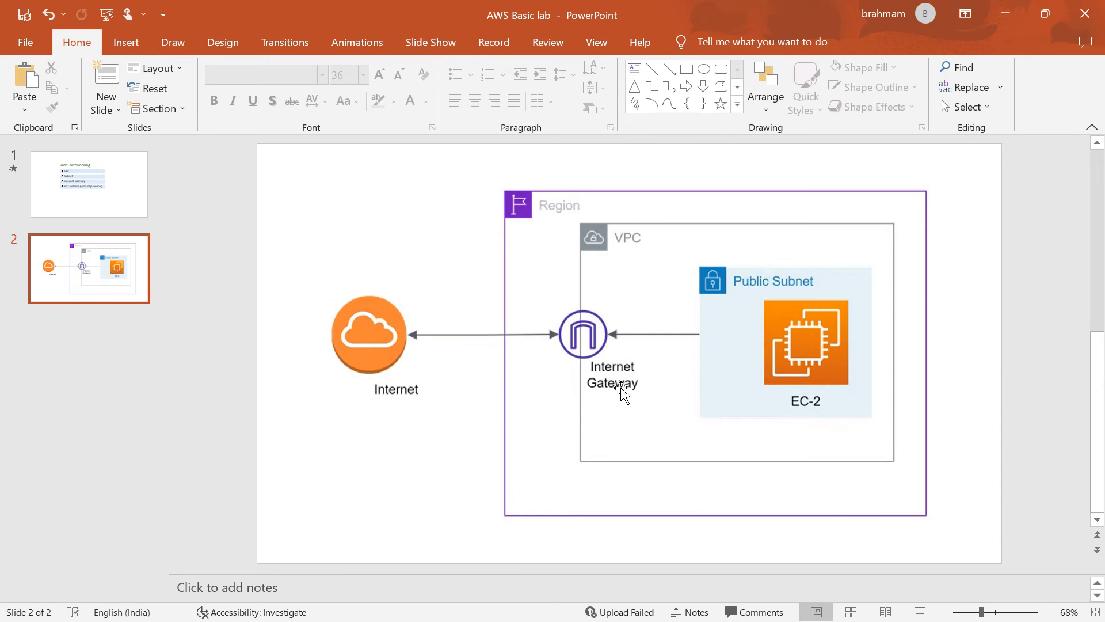
# Switch back to the AWS console in the browser and start creating a new internet gateway.
pyautogui.click(1006, 18)
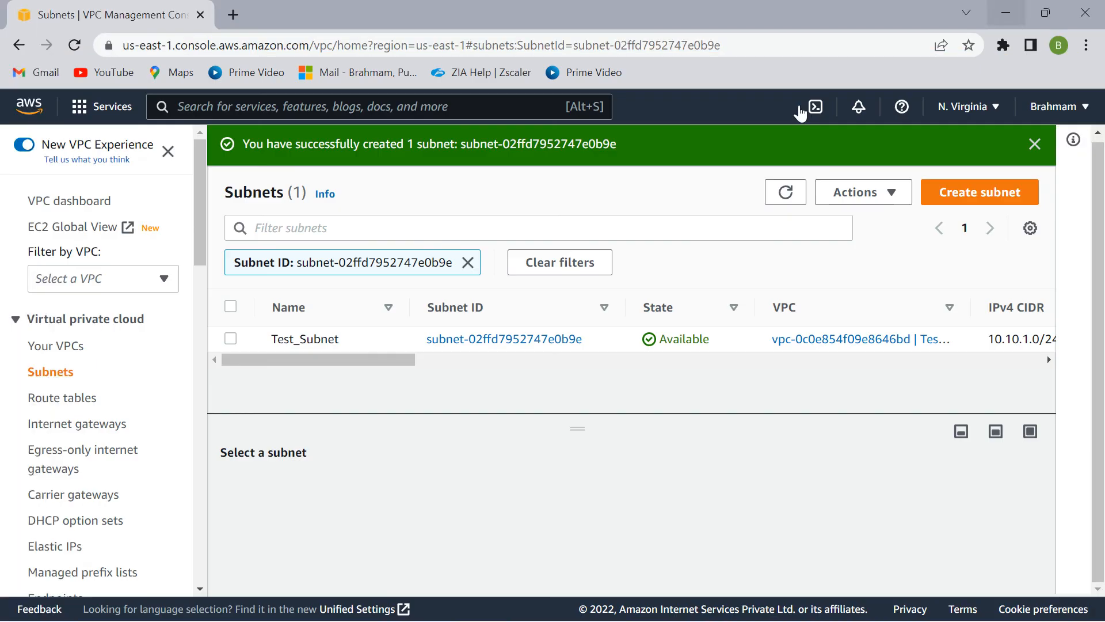
pyautogui.click(77, 425)
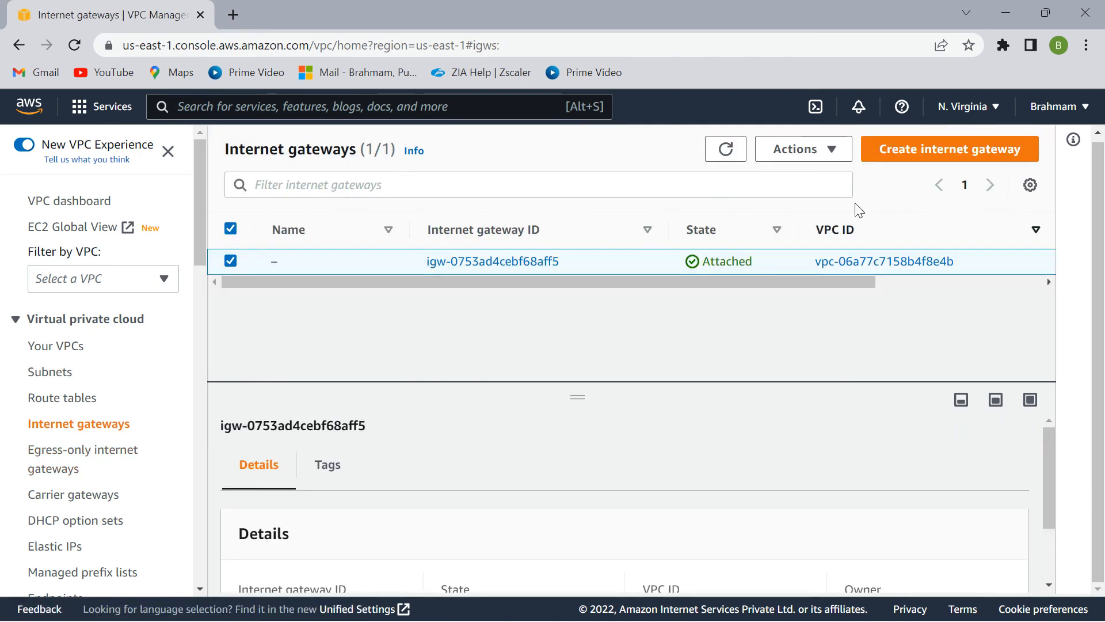
pyautogui.click(918, 154)
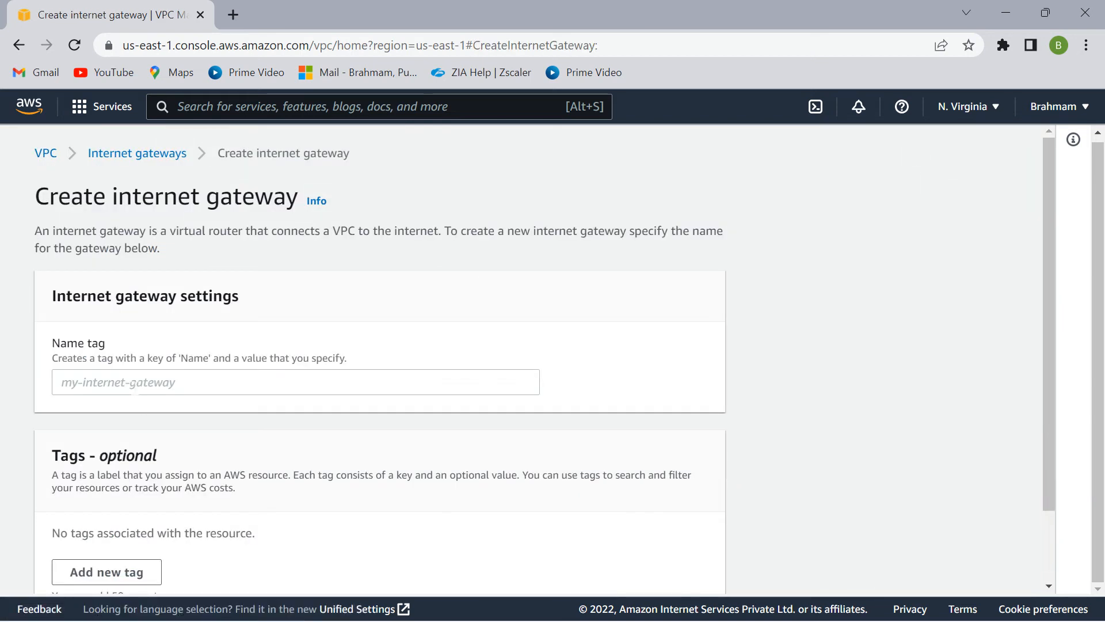
# Name the internet gateway Test_IGW and create it.
pyautogui.click(242, 382)
pyautogui.write('ts')
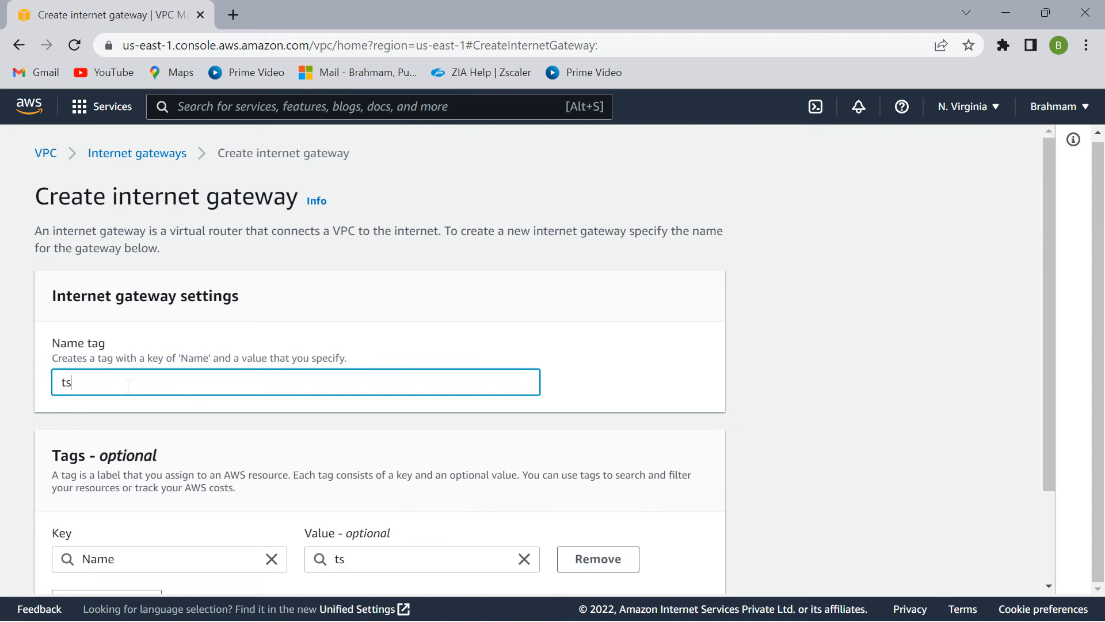
pyautogui.press('BackSpace')
pyautogui.press('BackSpace')
pyautogui.write('TR')
pyautogui.write('st_INter')
pyautogui.press('BackSpace')
pyautogui.press('BackSpace')
pyautogui.press('BackSpace')
pyautogui.press('BackSpace')
pyautogui.write('G')
pyautogui.scroll(-2, 161, 415)
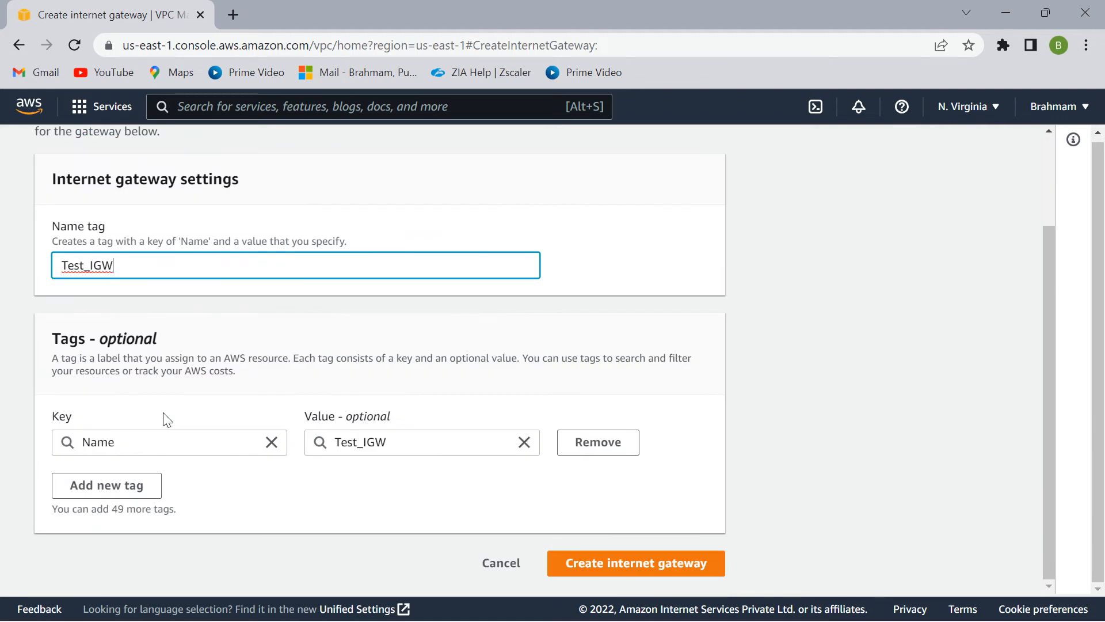
pyautogui.click(630, 565)
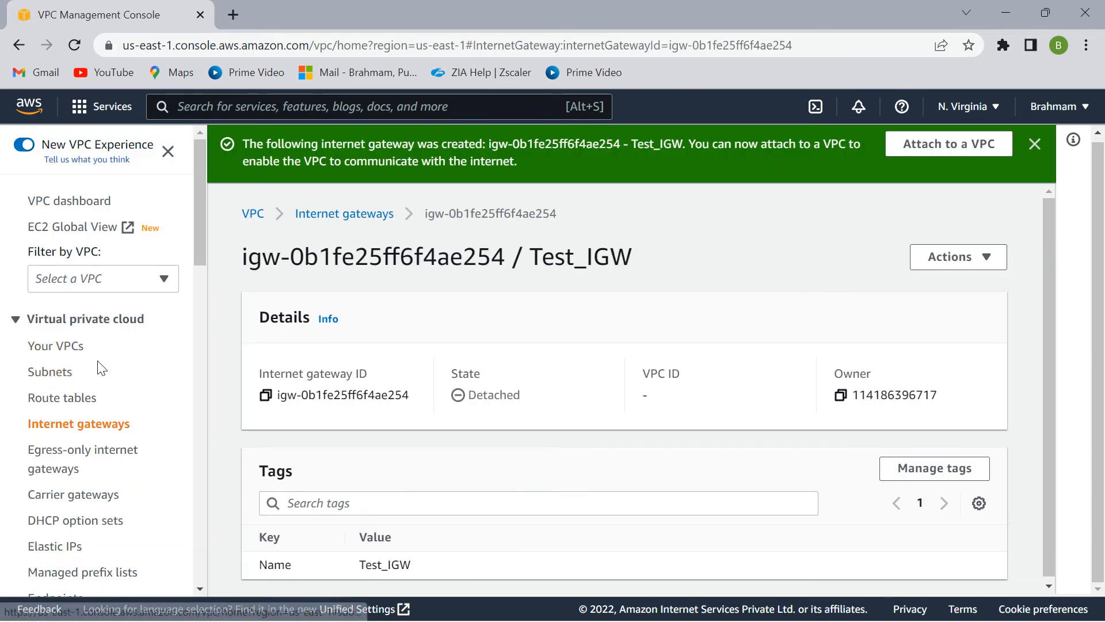
# Check which VPC each route table belongs to and select the route table of Test_VPC.
pyautogui.scroll(-1, 147, 396)
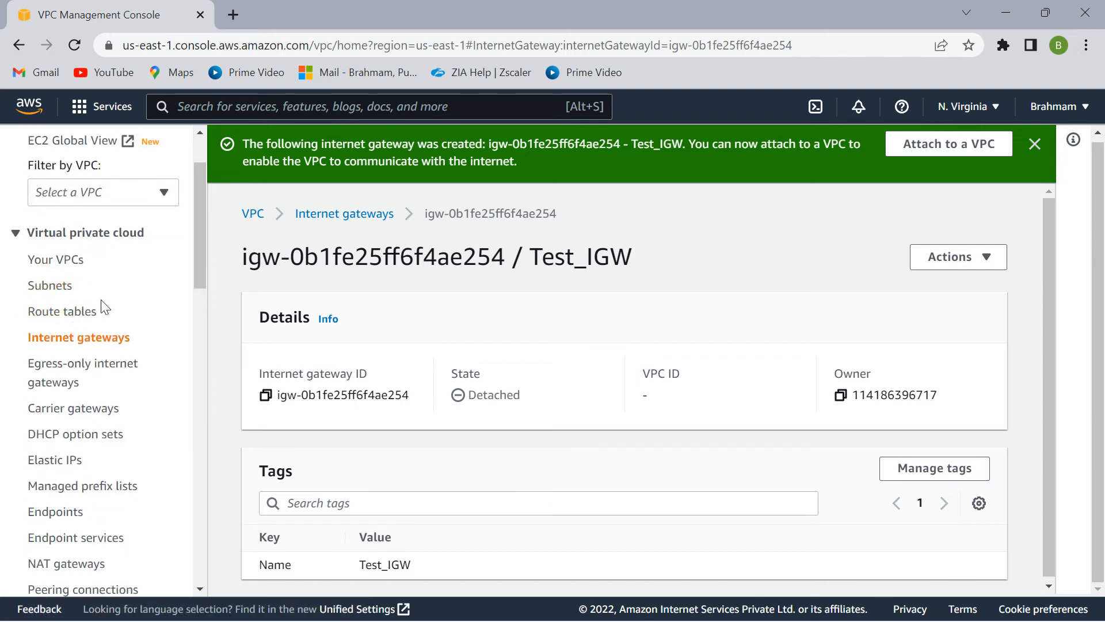
pyautogui.click(75, 316)
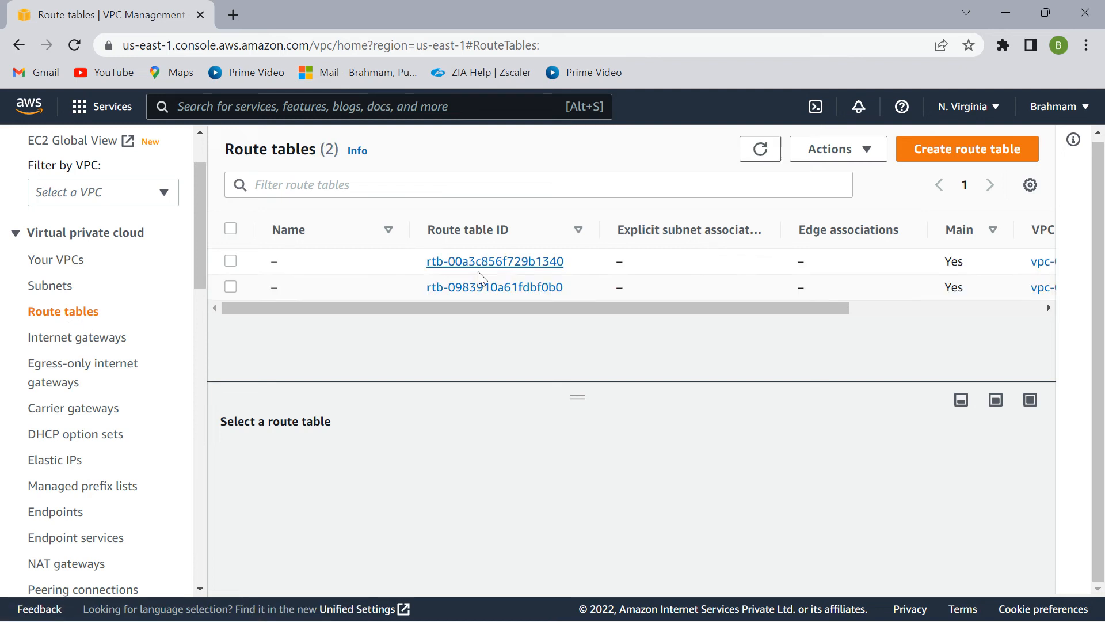
pyautogui.moveTo(754, 312); pyautogui.dragTo(1052, 311)
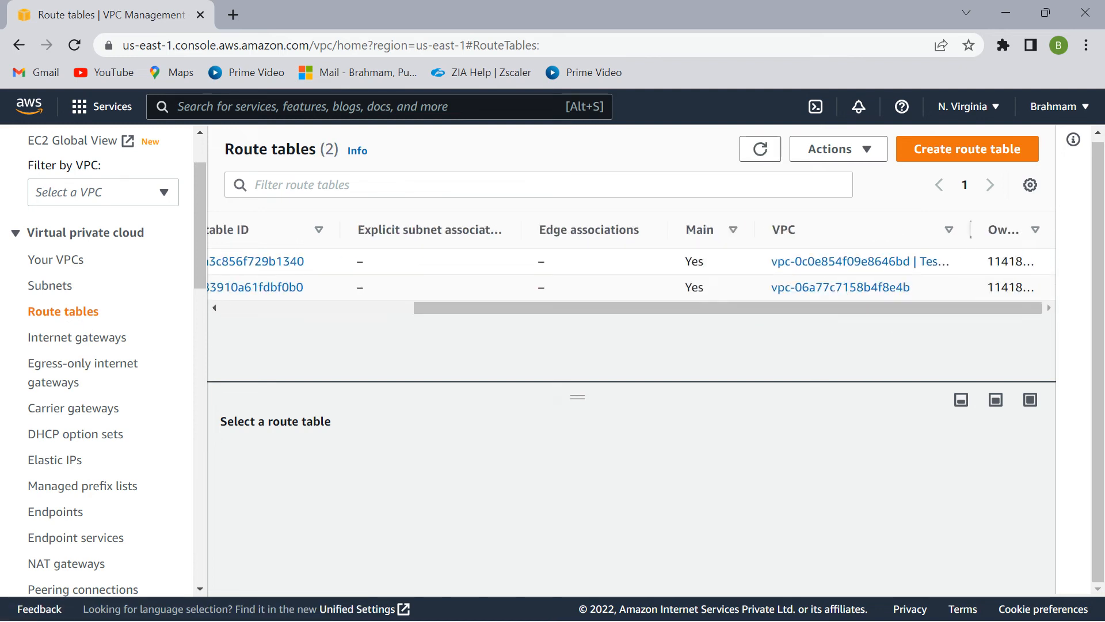
pyautogui.moveTo(971, 229); pyautogui.dragTo(1030, 229)
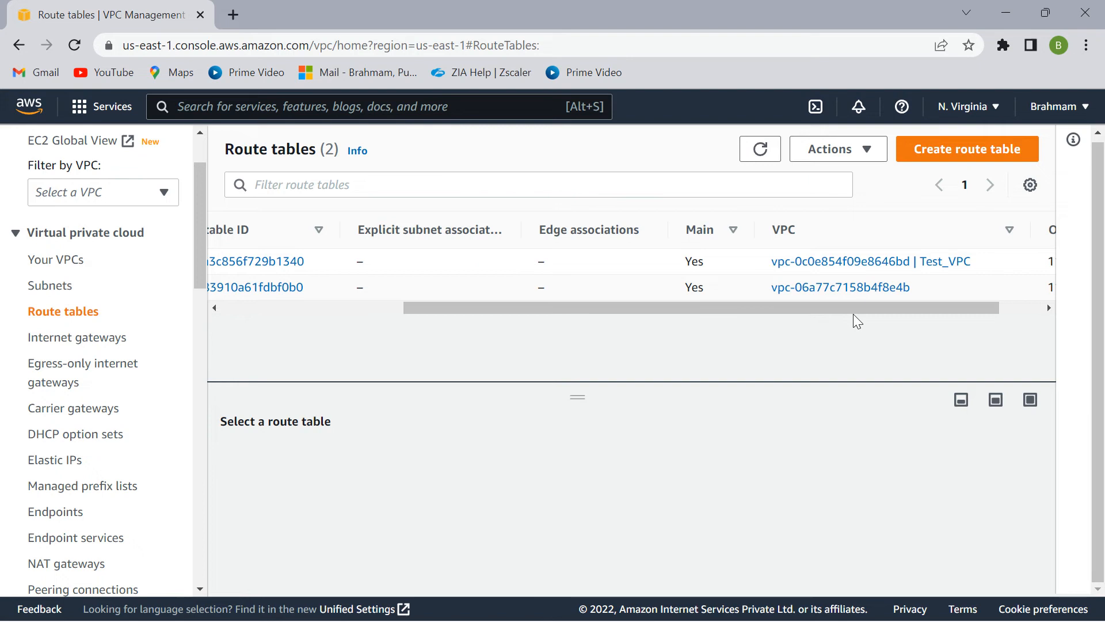
pyautogui.moveTo(853, 313); pyautogui.dragTo(503, 324)
pyautogui.click(230, 261)
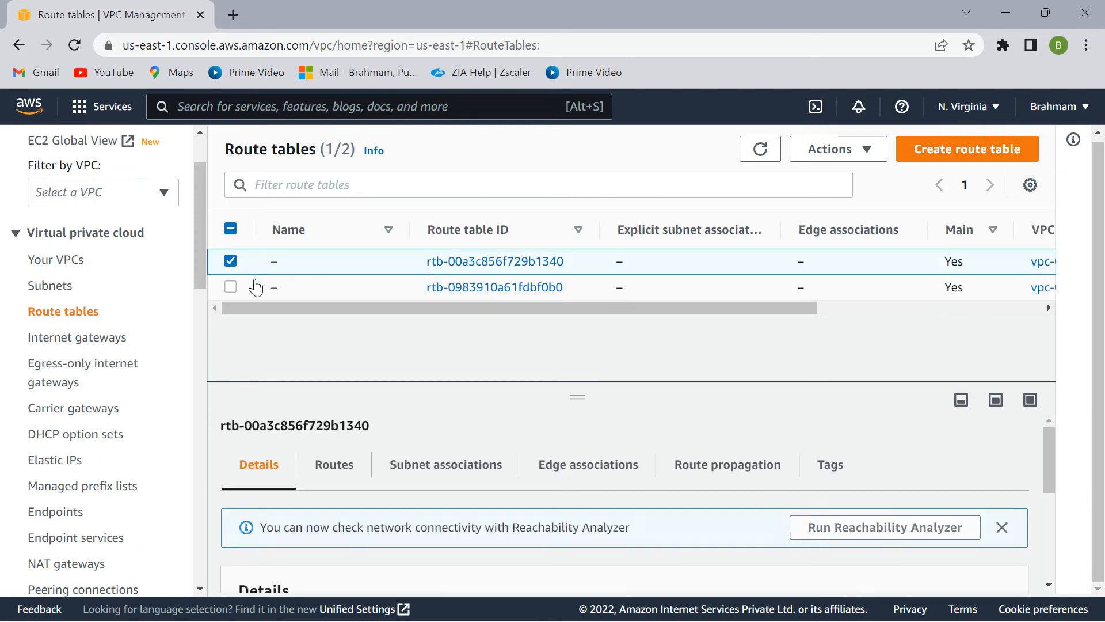
# Explicitly associate Test_Subnet with the selected route table and save the association.
pyautogui.scroll(-1, 432, 455)
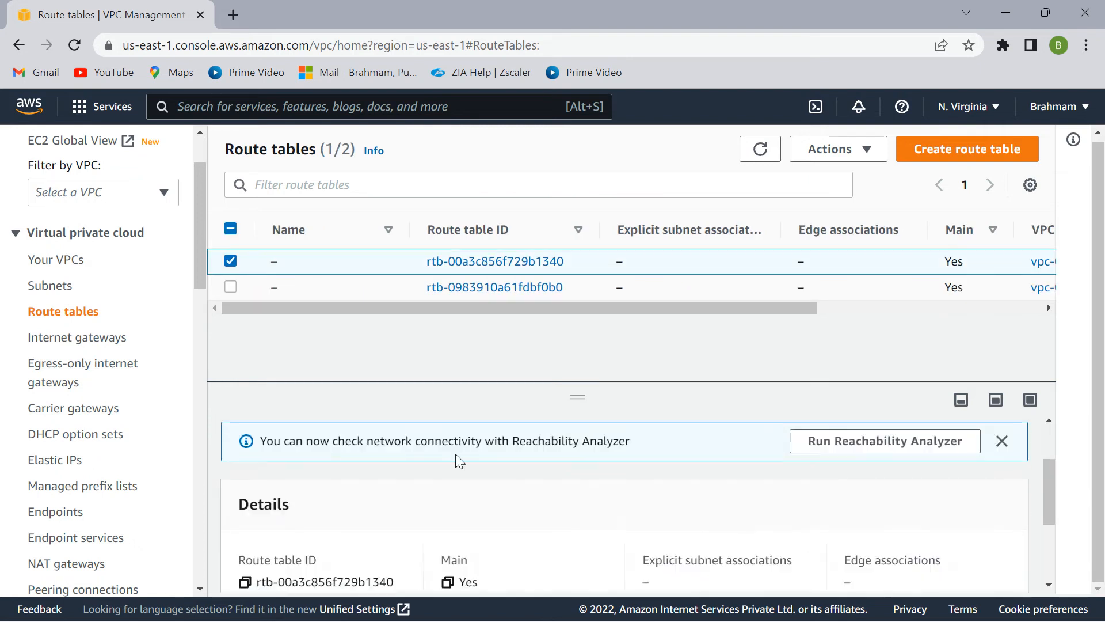
pyautogui.scroll(1, 481, 484)
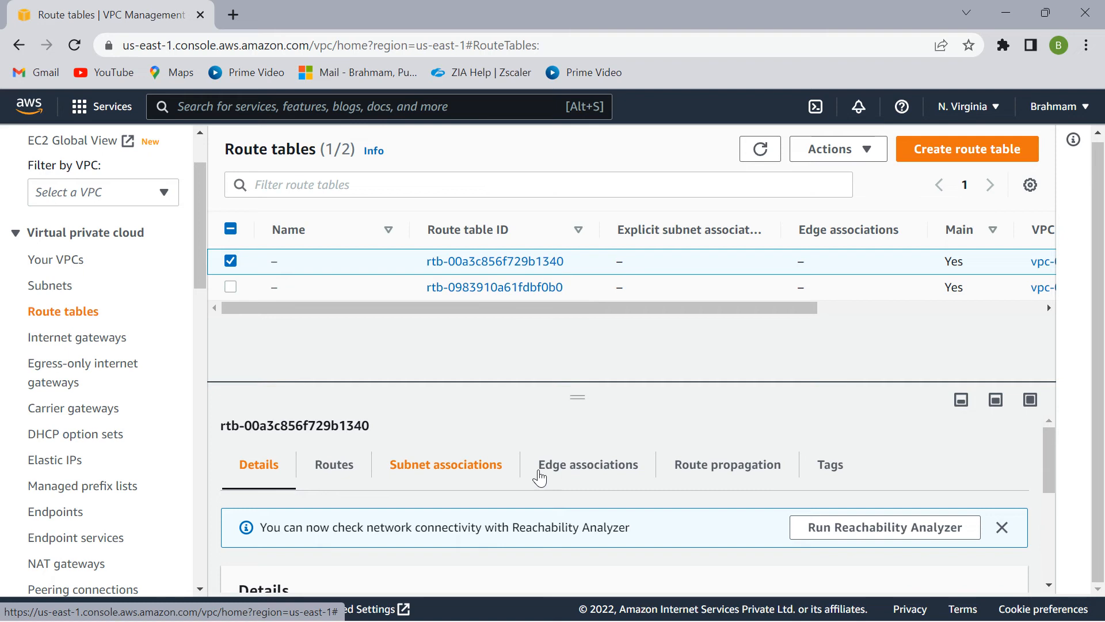
pyautogui.click(462, 475)
pyautogui.scroll(-2, 578, 480)
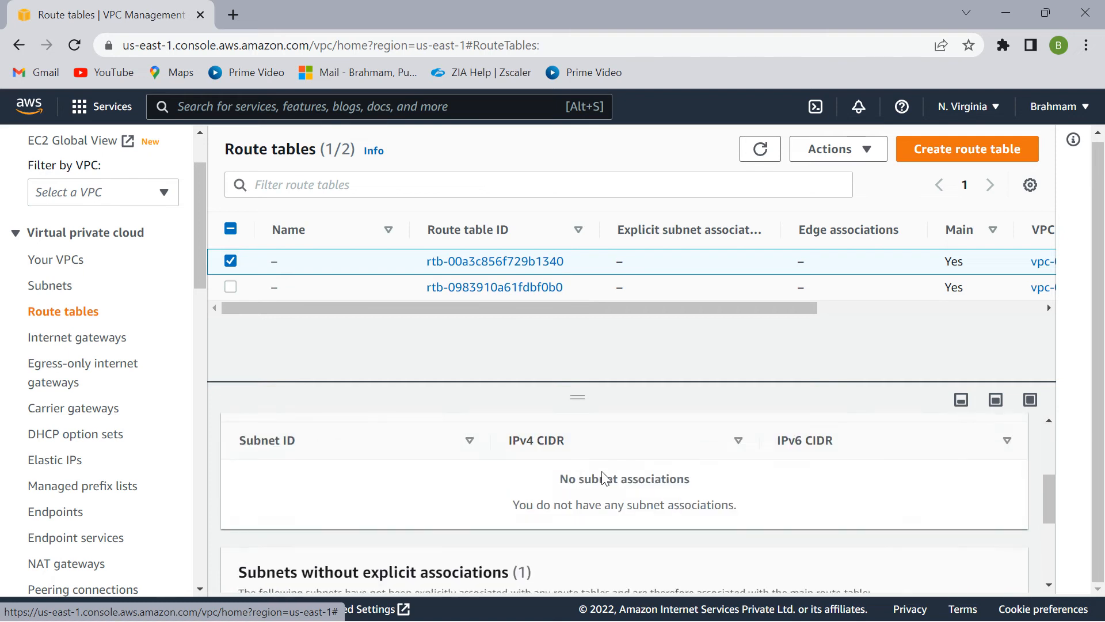
pyautogui.scroll(1, 581, 476)
pyautogui.click(922, 449)
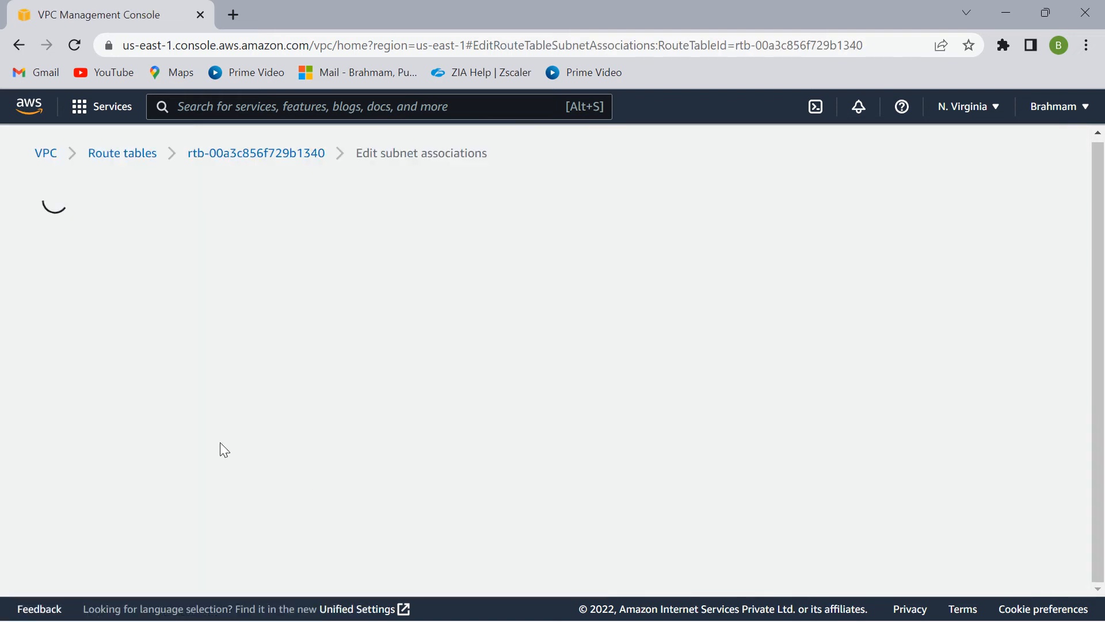
pyautogui.click(58, 389)
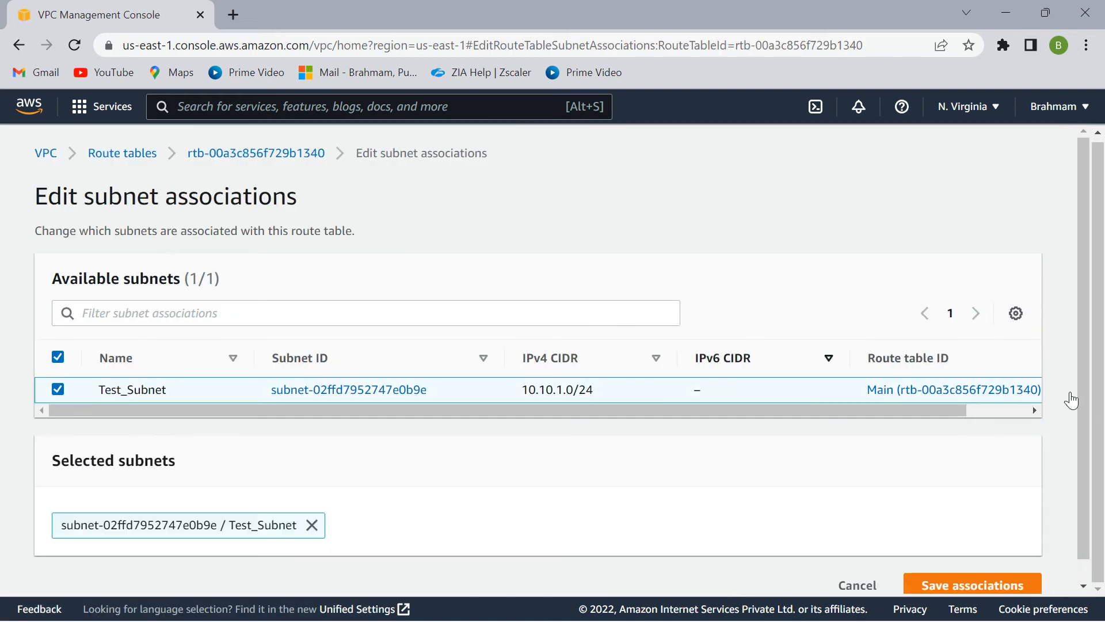
pyautogui.scroll(-1, 1018, 523)
pyautogui.click(974, 563)
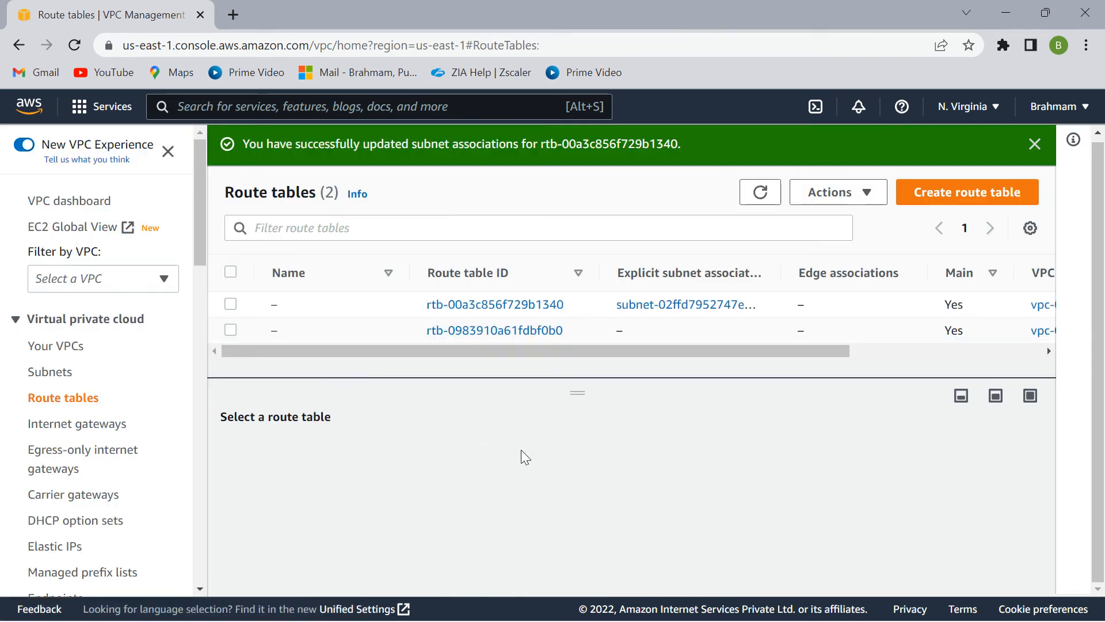
# Select the Test_VPC route table again and name it Test_Routing.
pyautogui.click(230, 304)
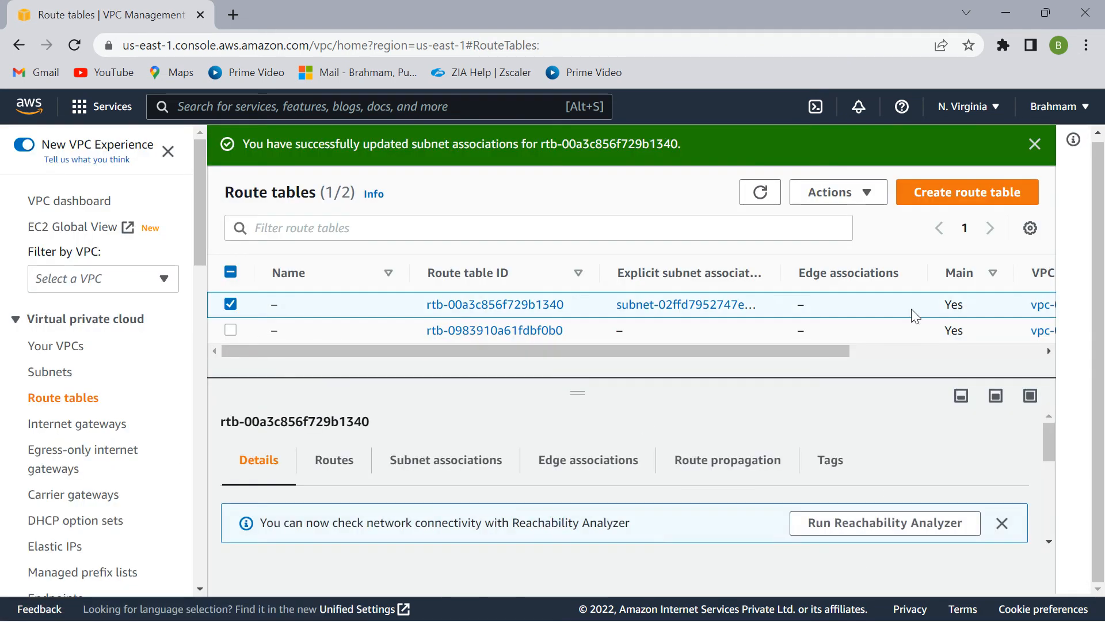
pyautogui.moveTo(792, 351); pyautogui.dragTo(978, 348)
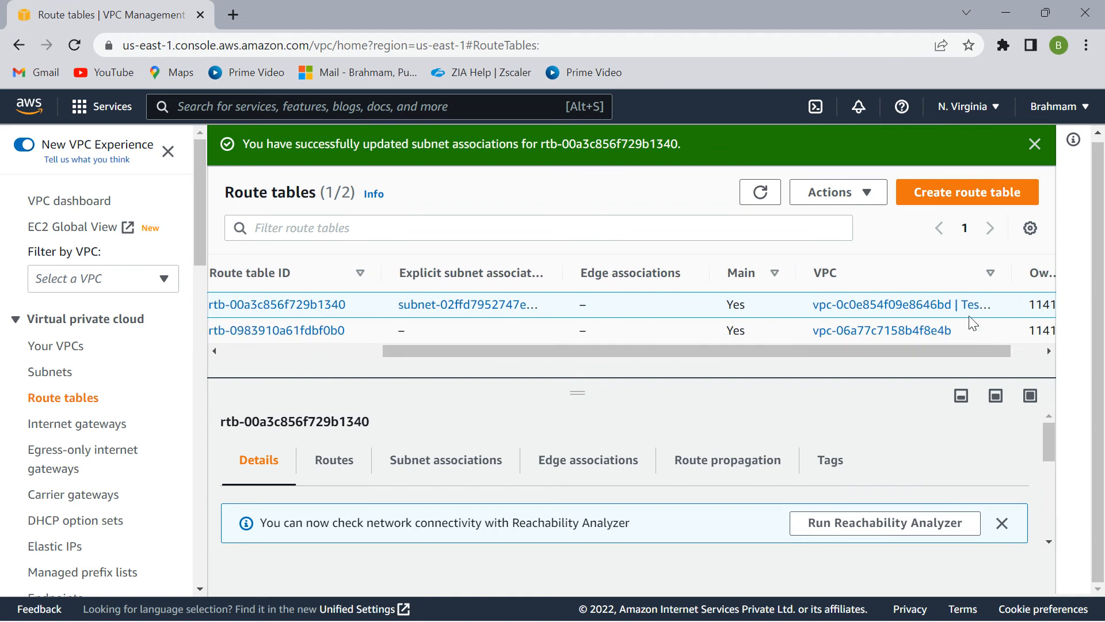
pyautogui.moveTo(801, 356); pyautogui.dragTo(570, 360)
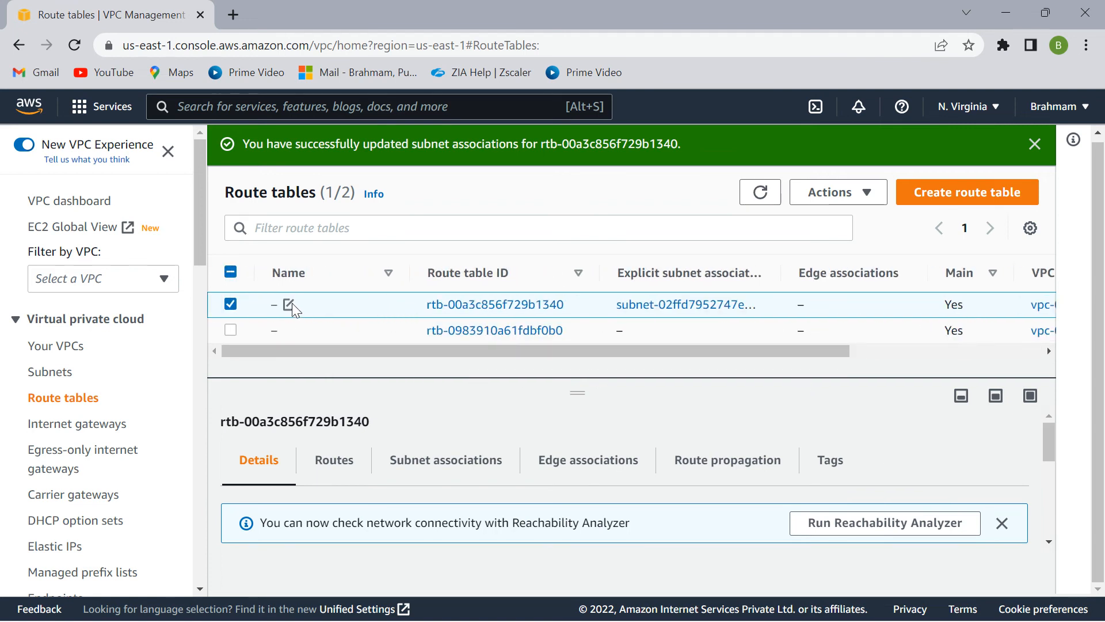
pyautogui.click(290, 304)
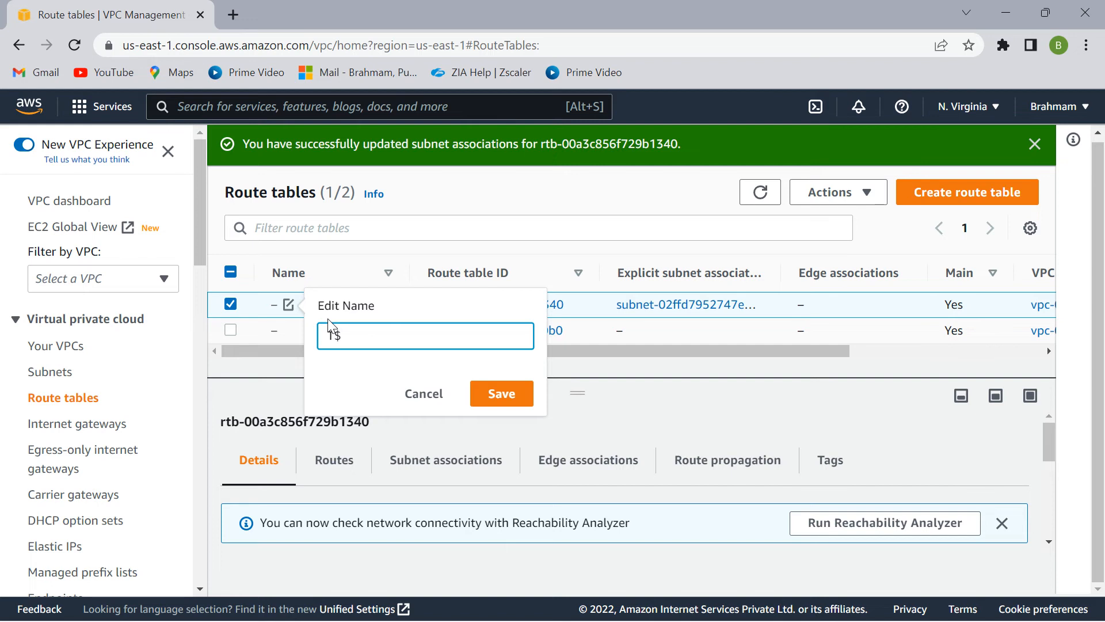
pyautogui.write('Test_Routing')
pyautogui.press('BackSpace')
pyautogui.write('g')
pyautogui.click(518, 400)
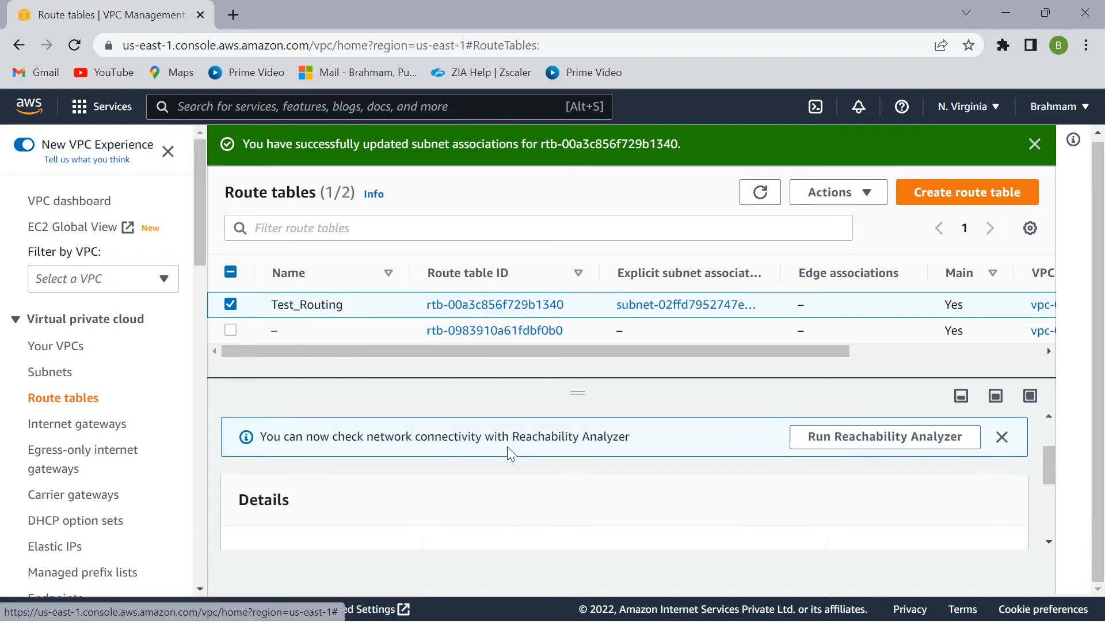
# Review the subnet associations and the routes of the Test_Routing route table.
pyautogui.click(443, 459)
pyautogui.scroll(-5, 608, 500)
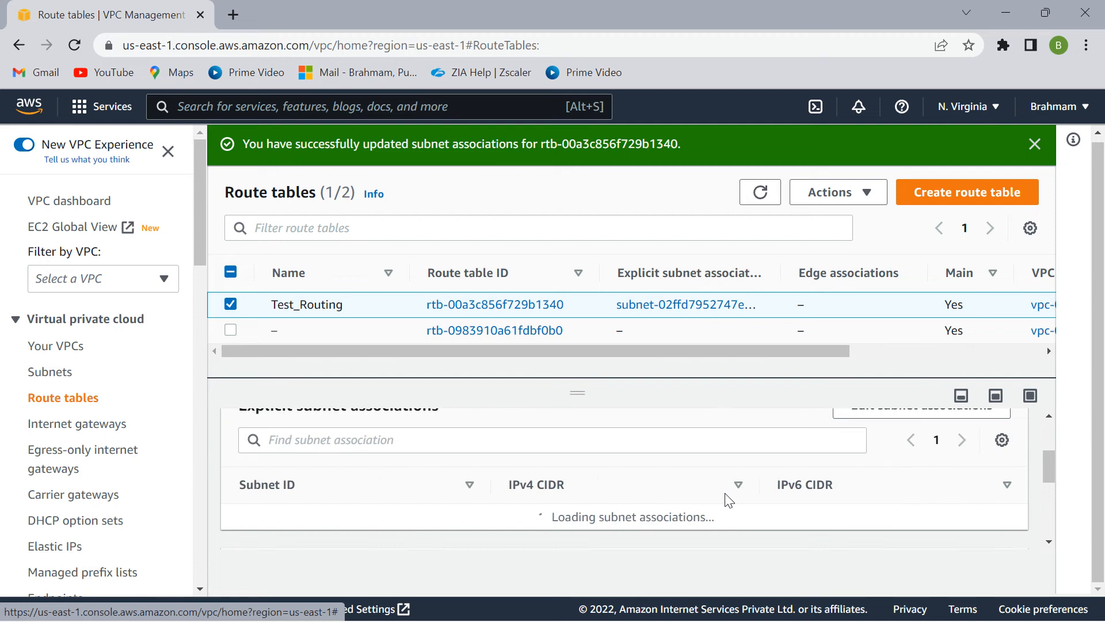
pyautogui.scroll(2, 490, 511)
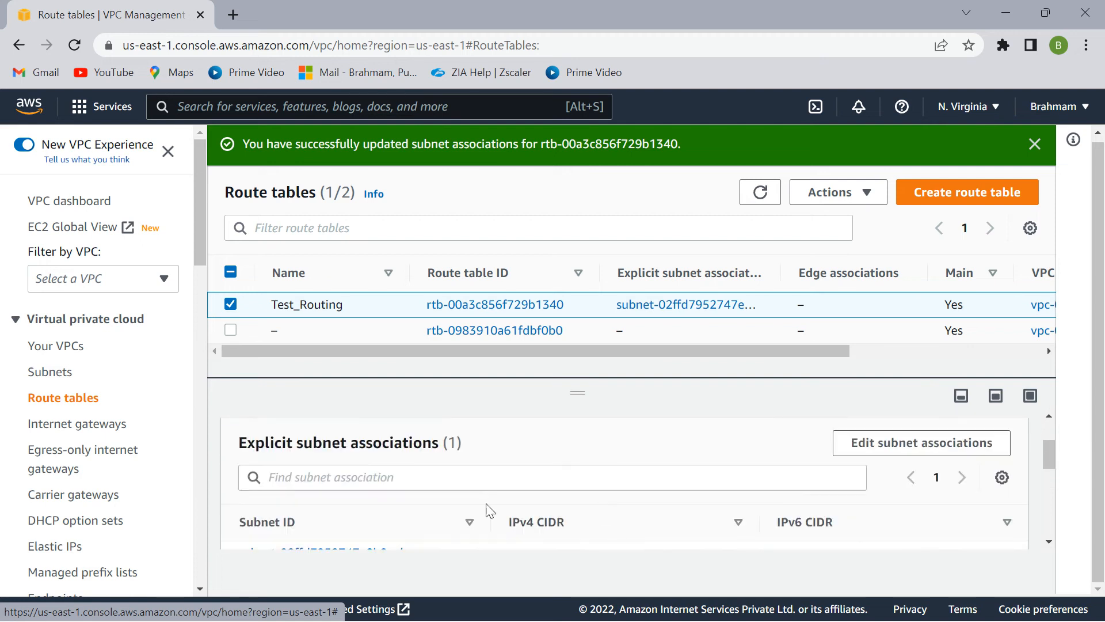
pyautogui.scroll(2, 432, 476)
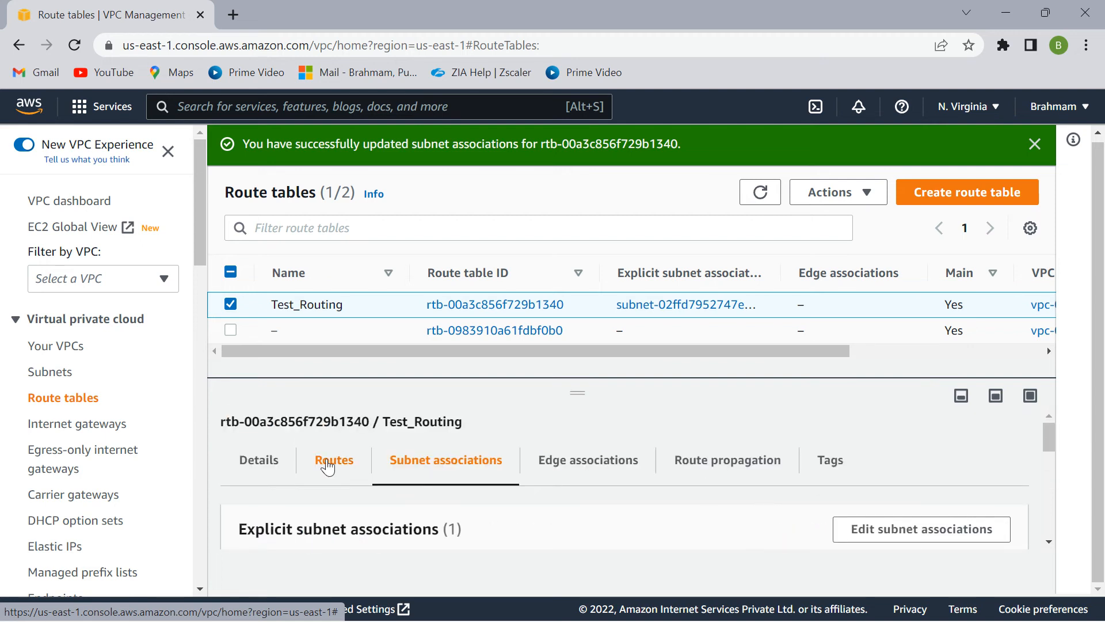
pyautogui.click(334, 460)
pyautogui.scroll(-3, 441, 479)
pyautogui.scroll(2, 352, 493)
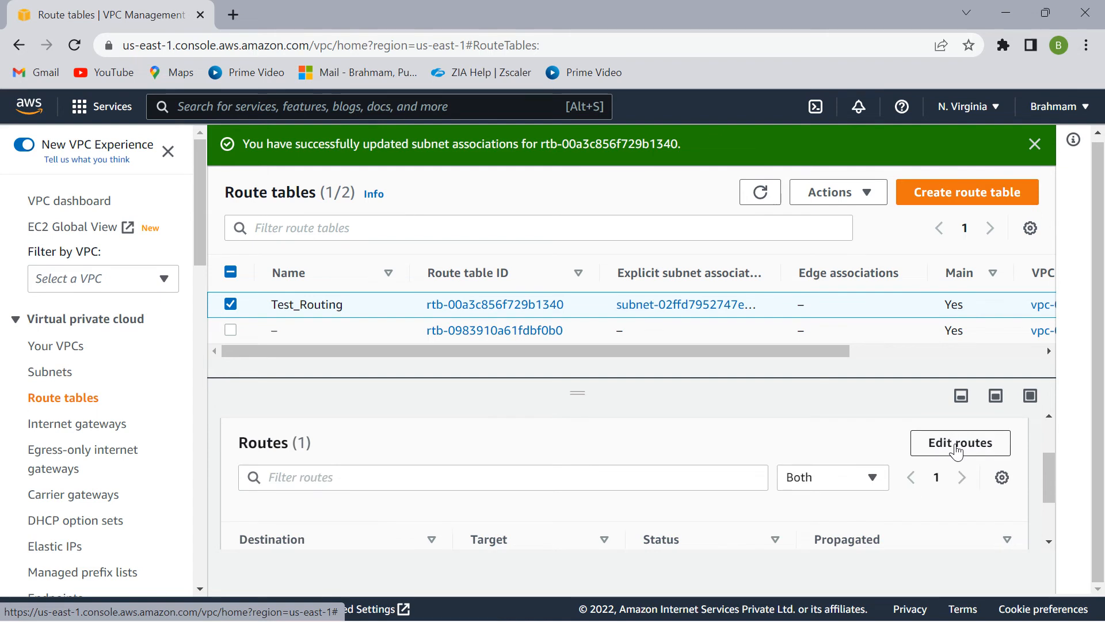
# Try to add a route in Test_Routing with destination 0.0.0.0/0 and an Internet Gateway as target.
pyautogui.click(956, 443)
pyautogui.click(128, 367)
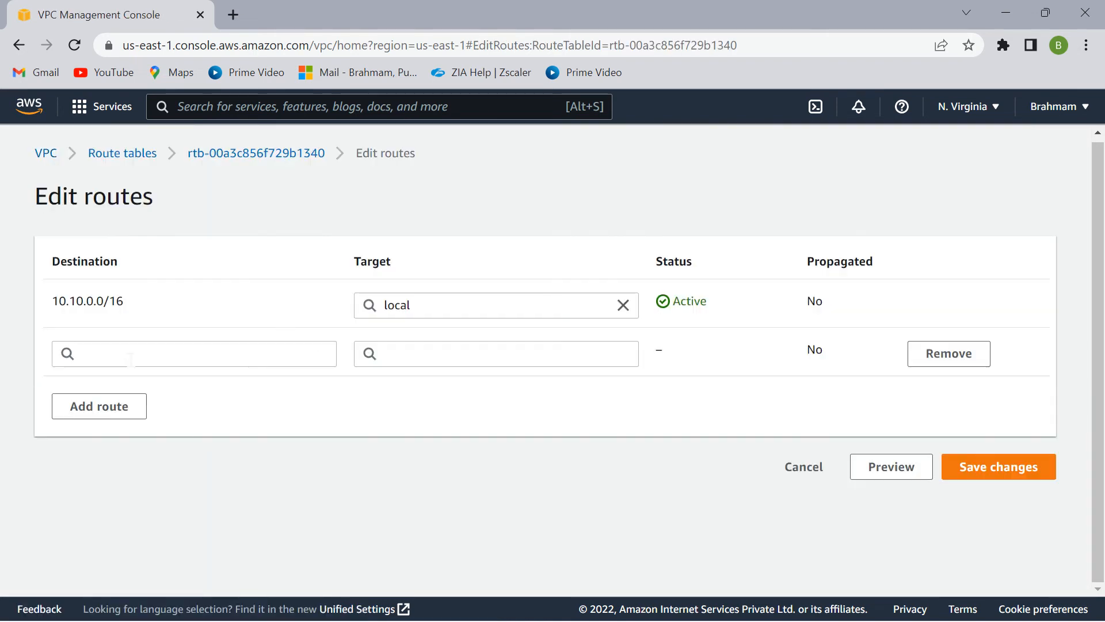
pyautogui.click(110, 354)
pyautogui.click(86, 381)
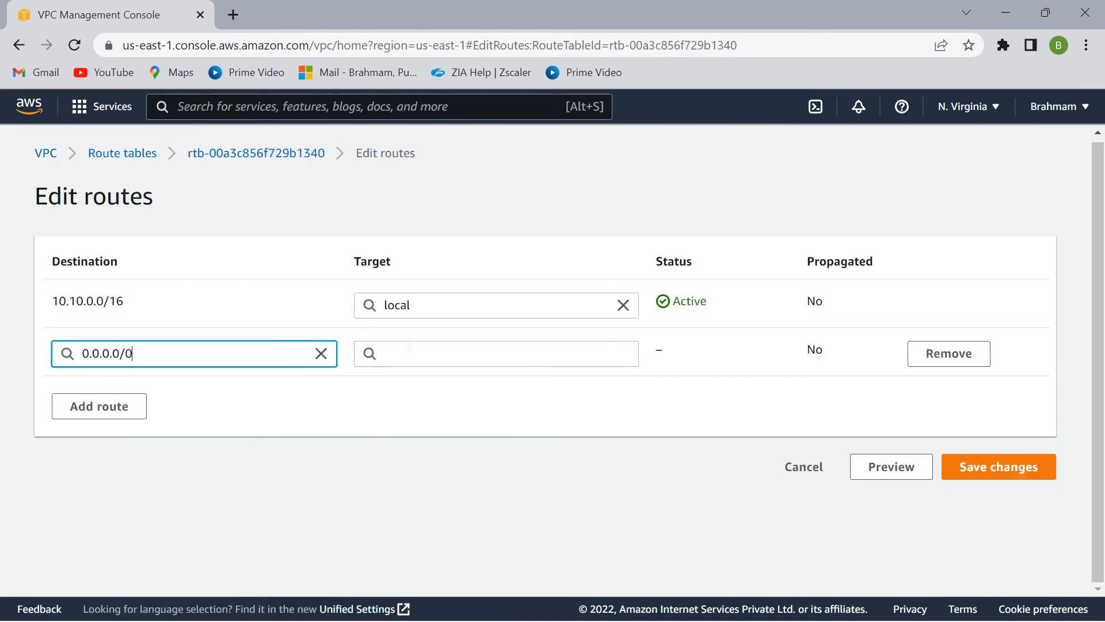
pyautogui.click(431, 354)
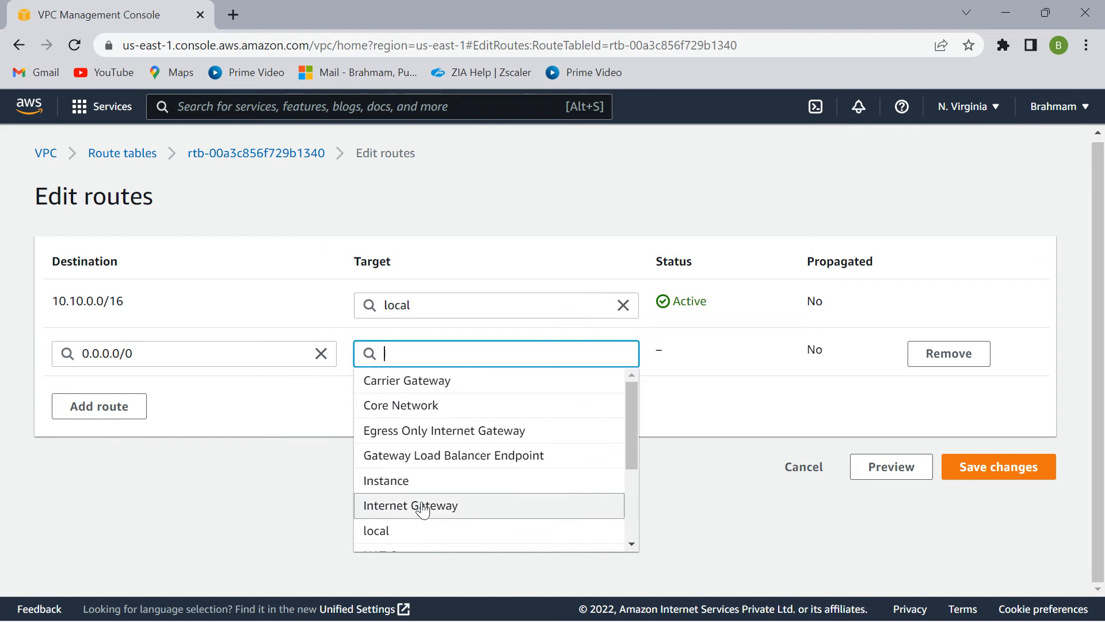
pyautogui.click(426, 510)
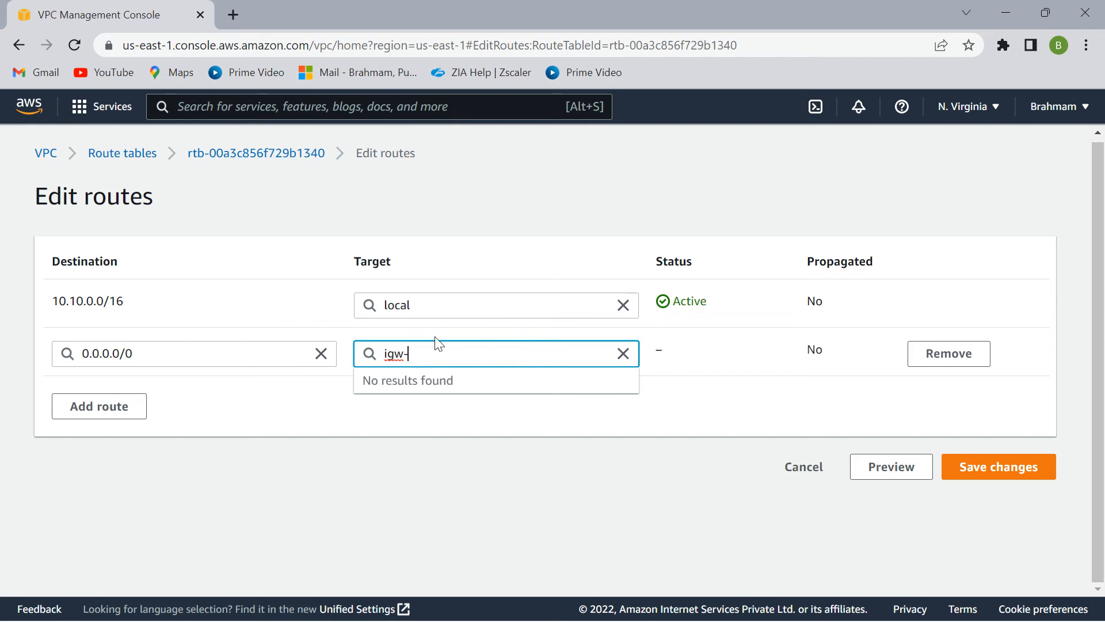
pyautogui.click(239, 156)
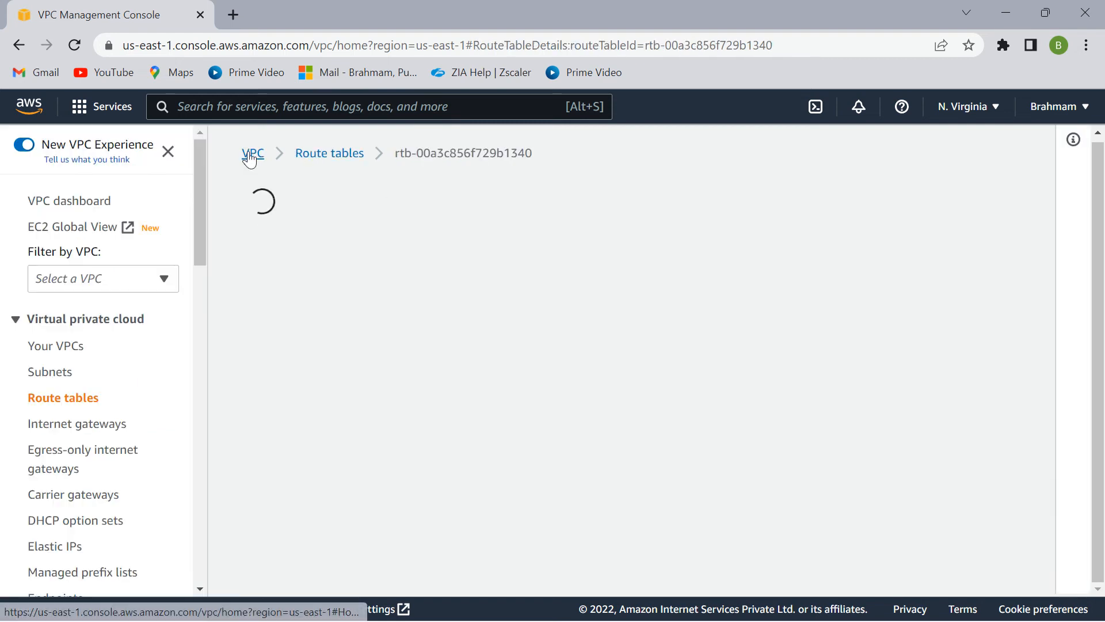
# Attach the Test_IGW internet gateway to Test_VPC (vpc-0c0e854f09e8646bd).
pyautogui.click(66, 346)
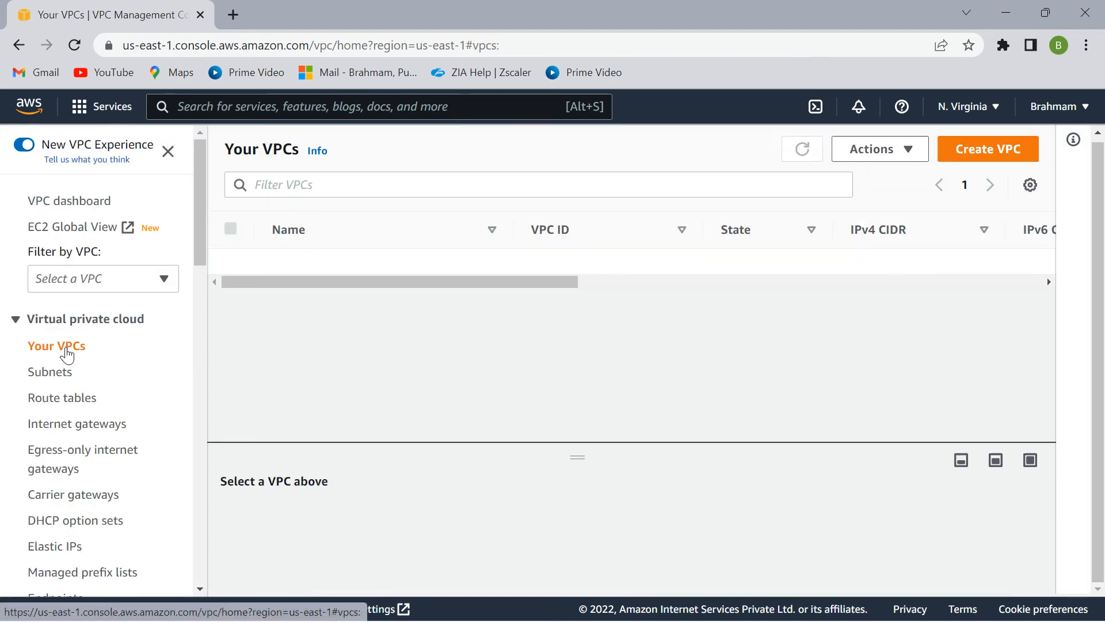
pyautogui.click(78, 425)
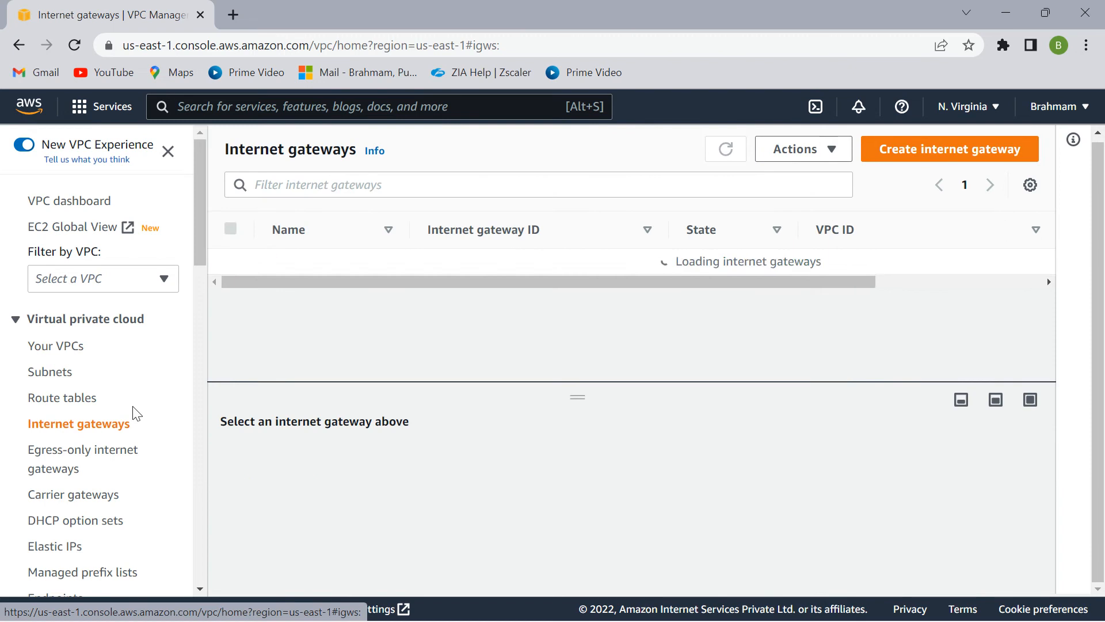
pyautogui.click(231, 287)
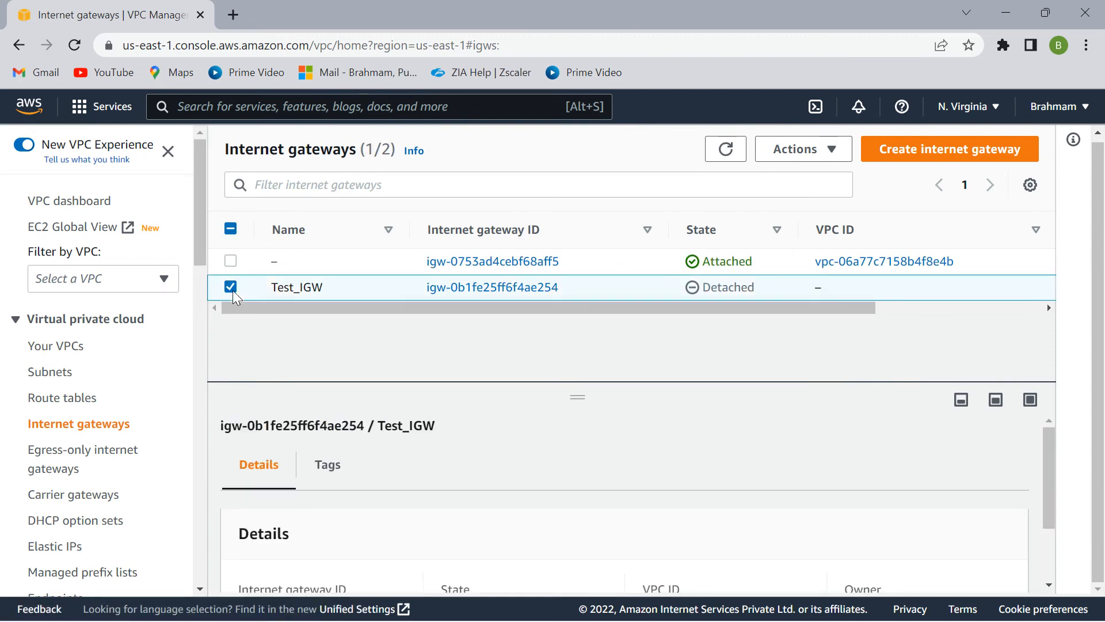
pyautogui.click(833, 161)
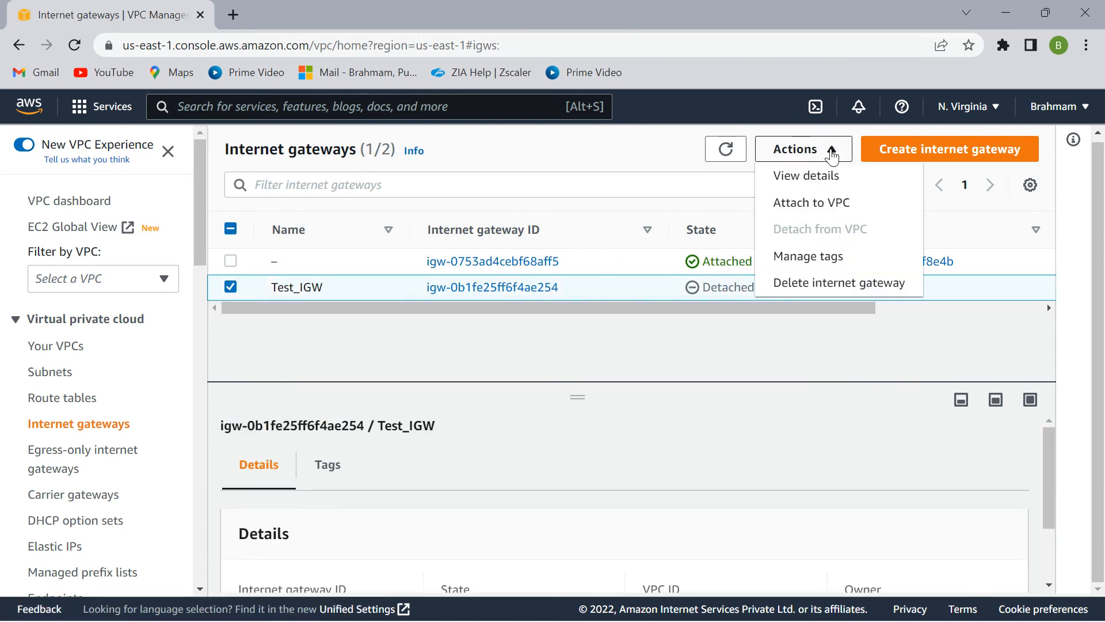
pyautogui.click(827, 200)
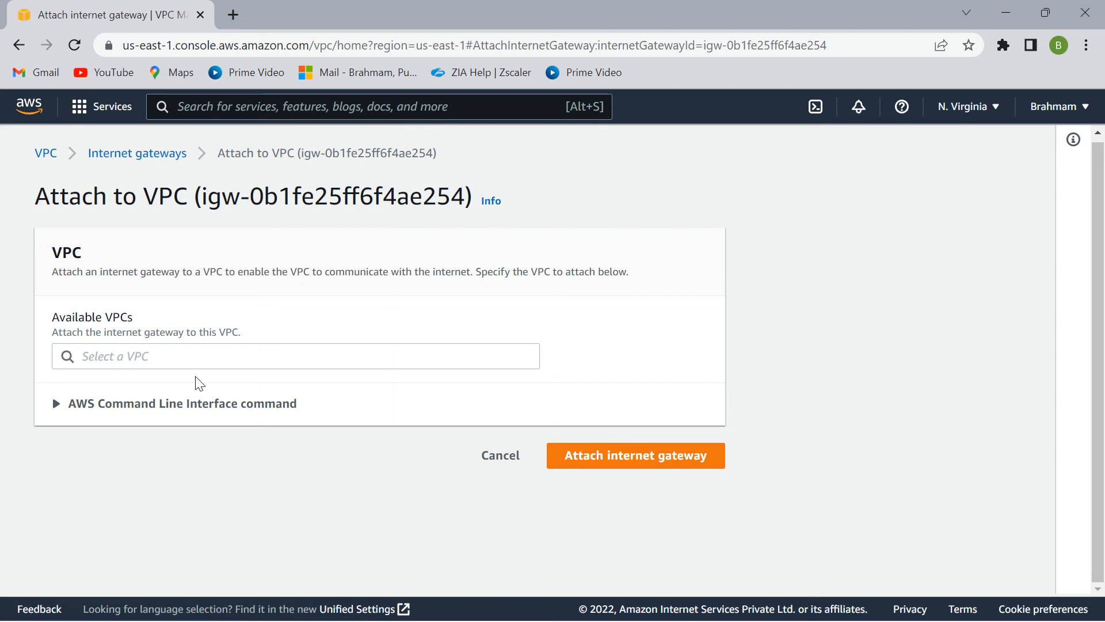
pyautogui.click(199, 358)
pyautogui.click(243, 389)
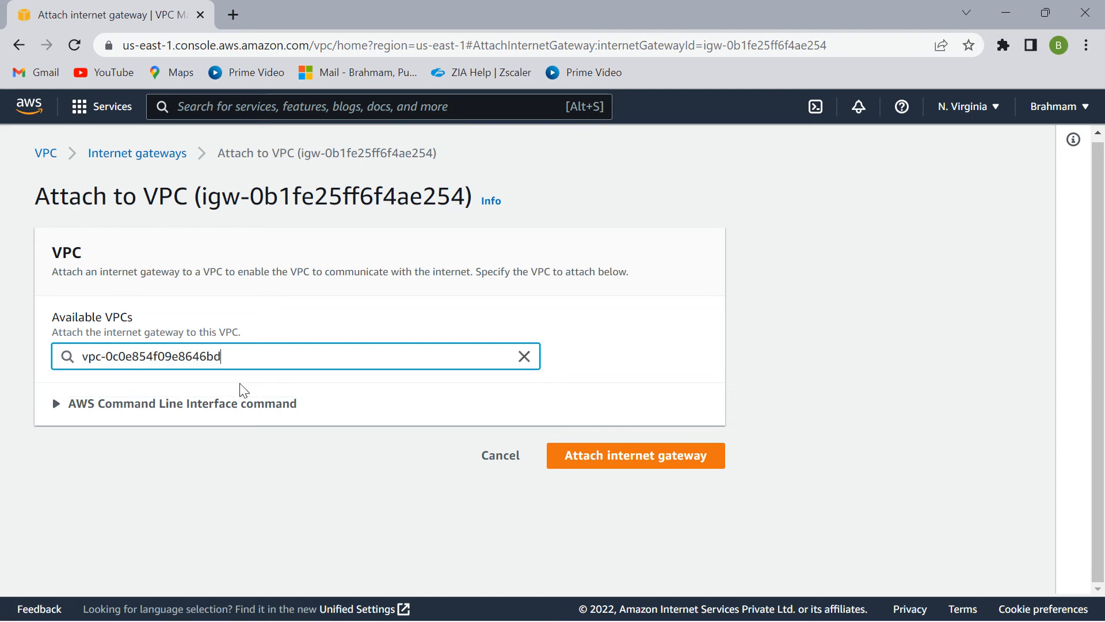
pyautogui.click(658, 459)
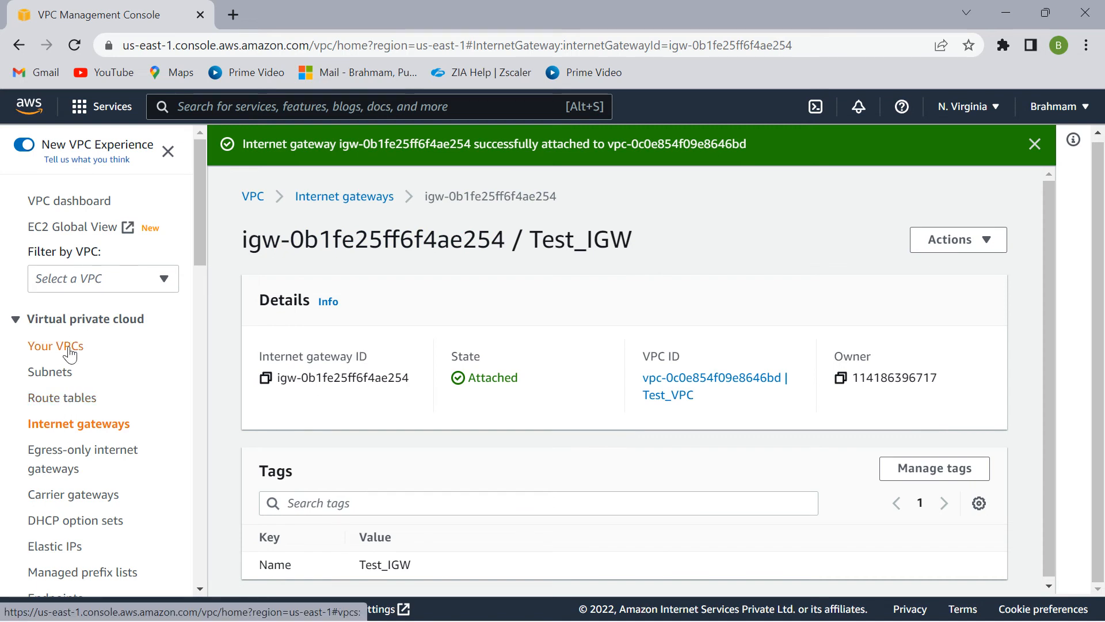
# Add a route to the Test_Routing route table with destination 0.0.0.0/0 and the Test_IGW internet gateway as target, and save it.
pyautogui.click(72, 400)
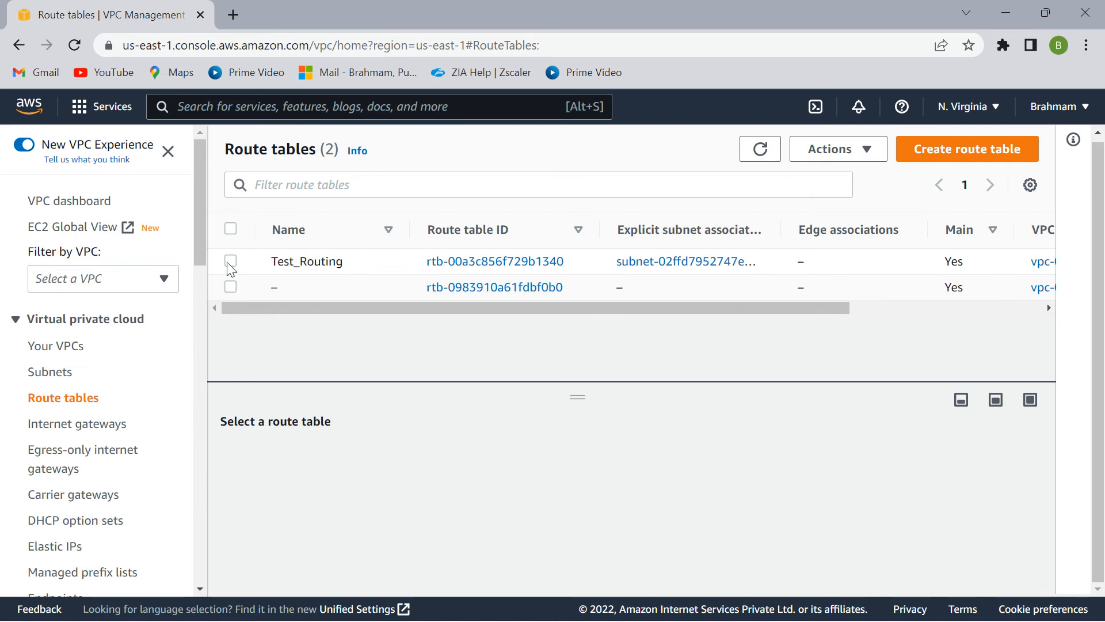
pyautogui.click(230, 262)
pyautogui.click(329, 476)
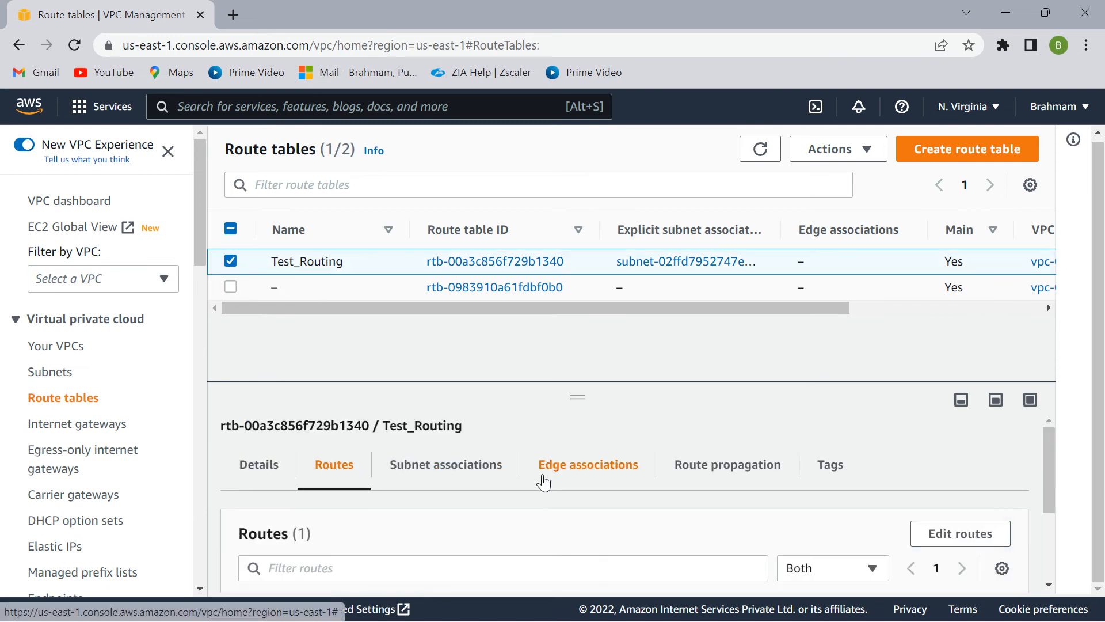
pyautogui.scroll(-3, 650, 507)
pyautogui.scroll(3, 950, 452)
pyautogui.click(958, 481)
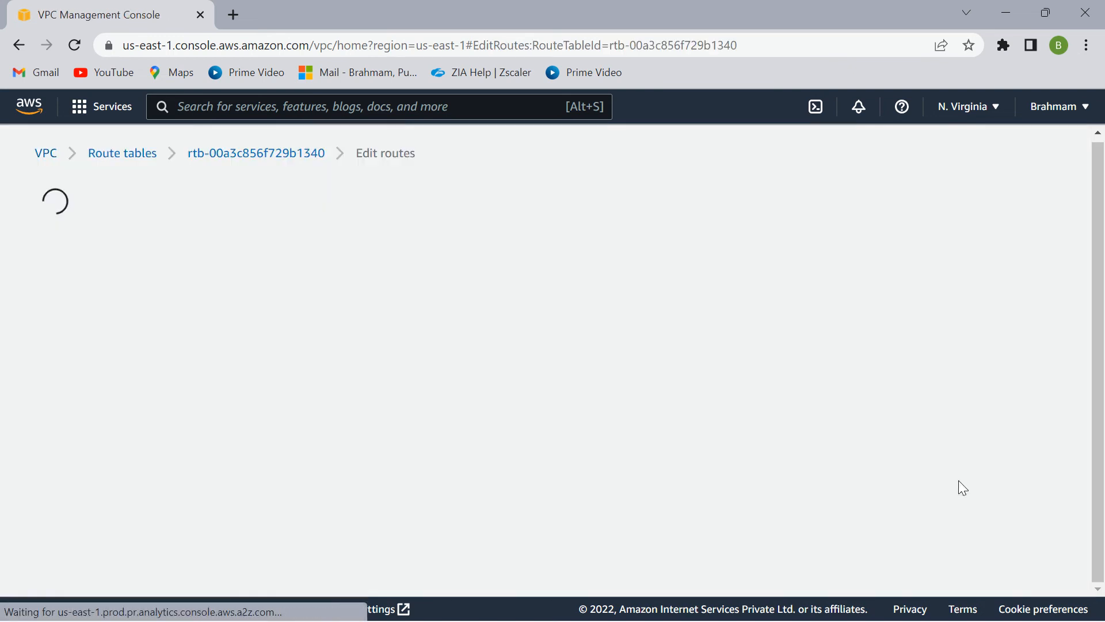
pyautogui.click(72, 357)
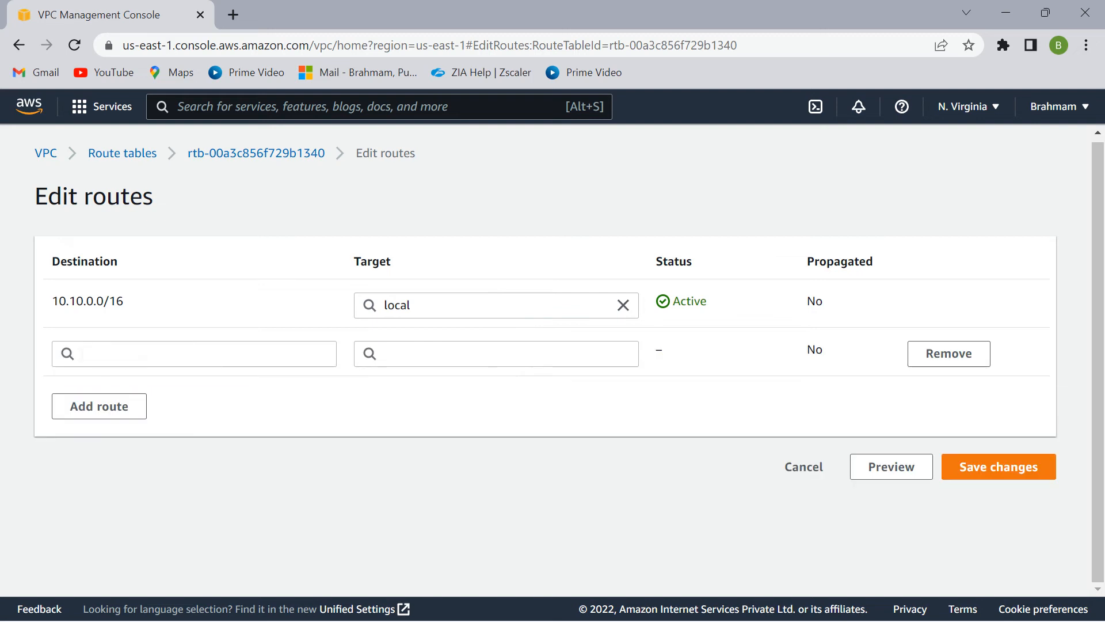
pyautogui.click(115, 353)
pyautogui.click(121, 379)
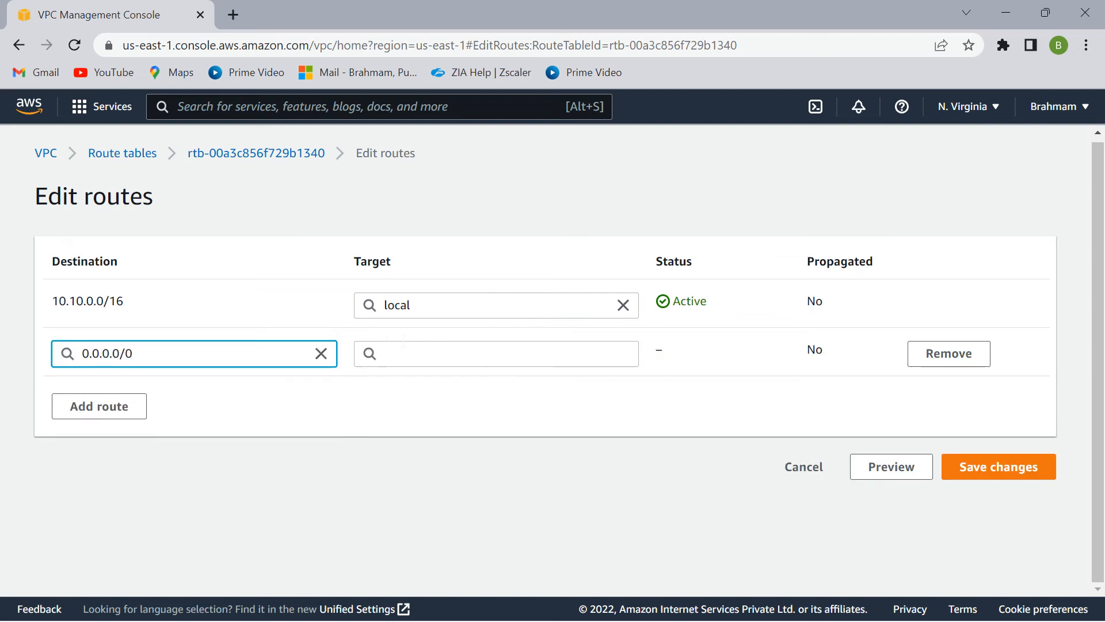
pyautogui.click(403, 348)
pyautogui.click(431, 494)
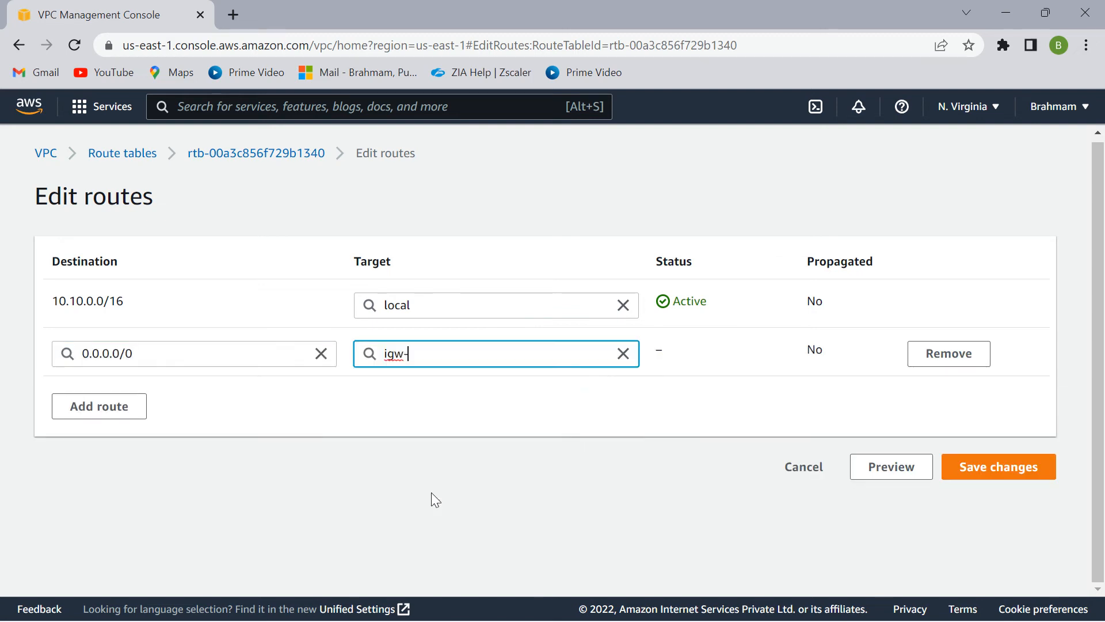
pyautogui.click(423, 385)
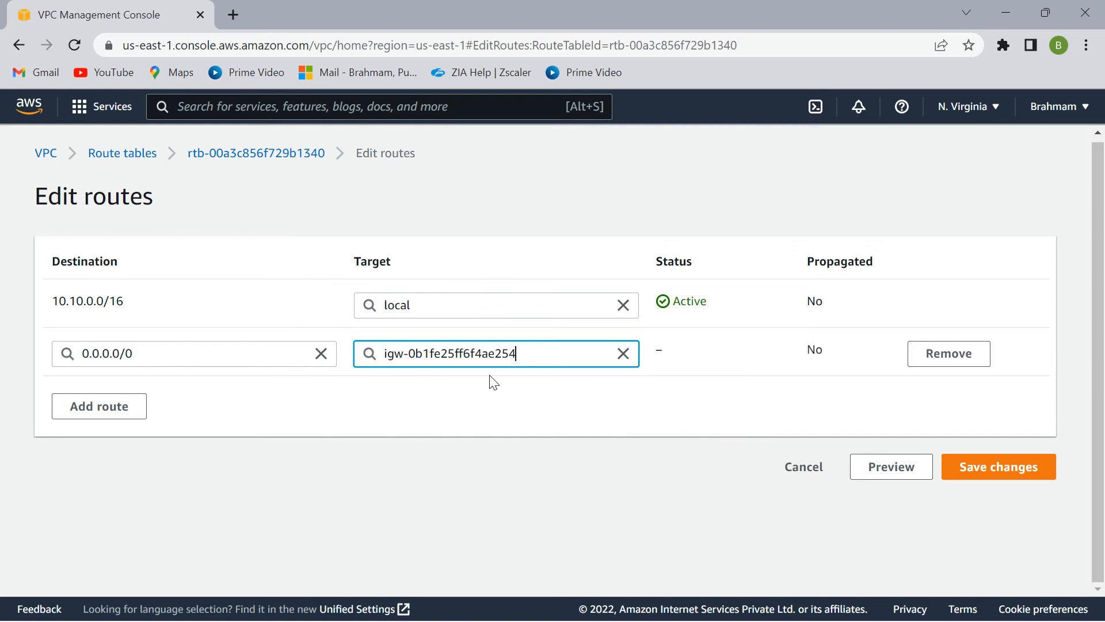
pyautogui.click(1003, 475)
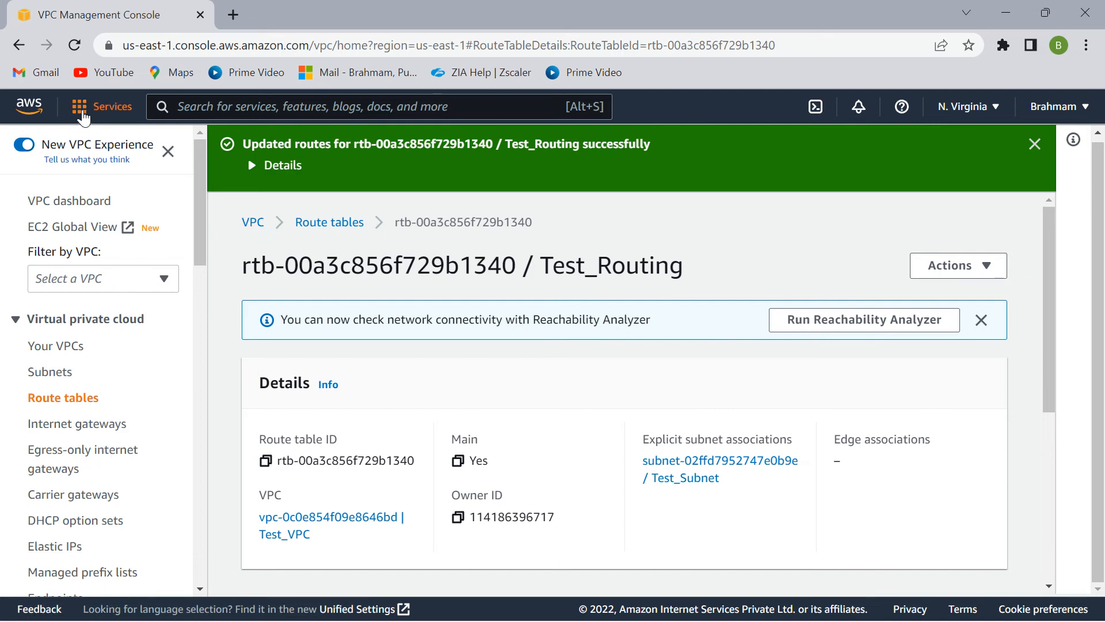
# Go to the EC2 service and start launching a new instance named My_HTTP_Server.
pyautogui.hotkey('alt', 's')
pyautogui.write('EC2')
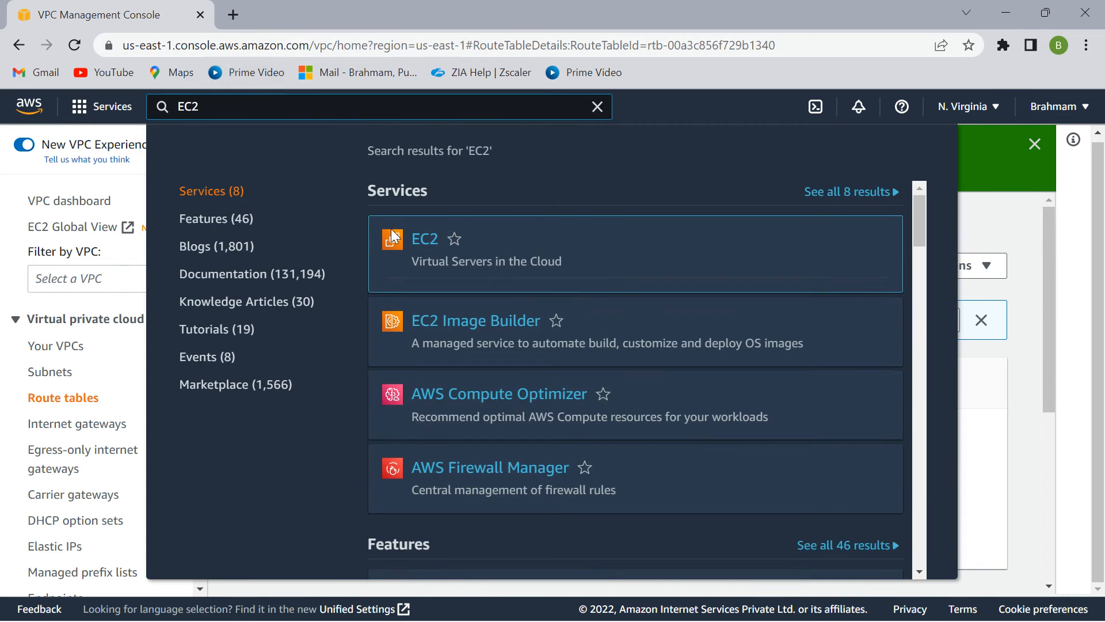
pyautogui.click(416, 241)
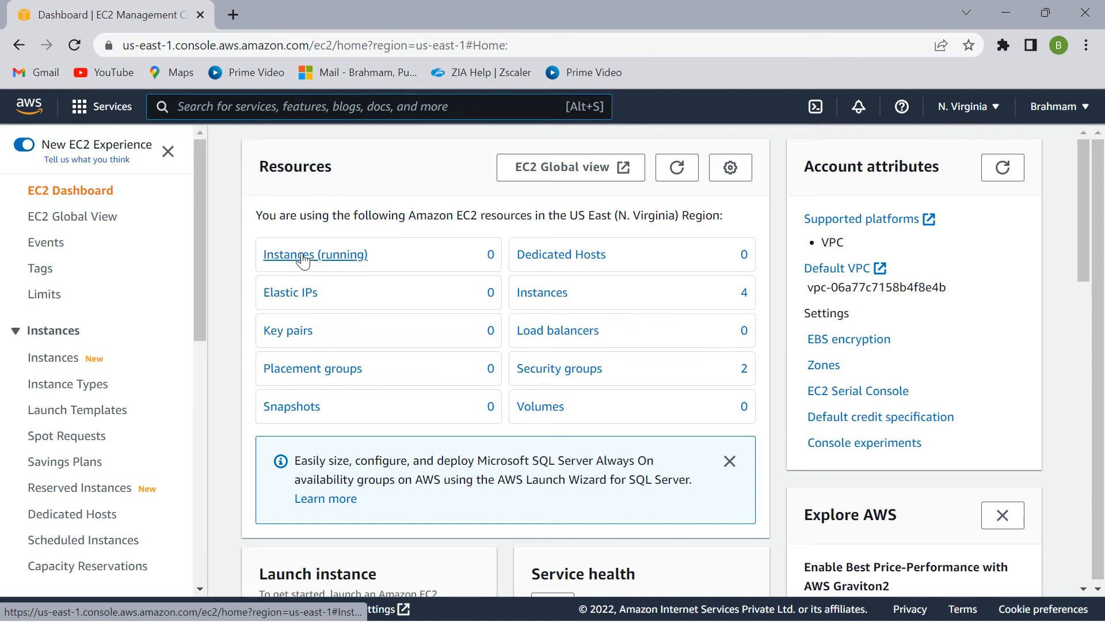
pyautogui.click(304, 257)
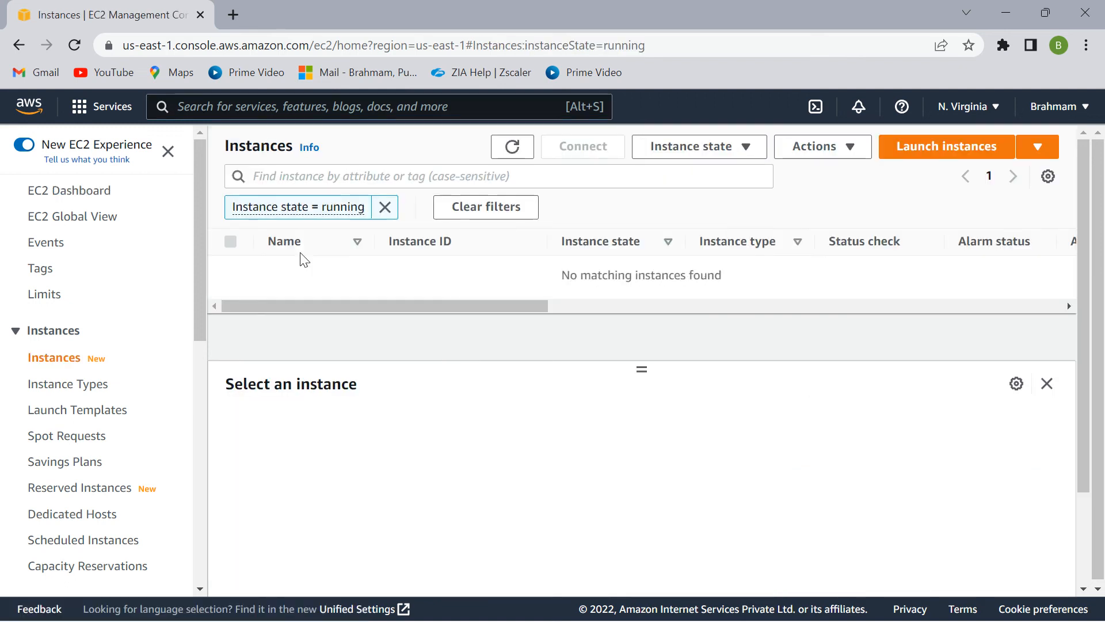
pyautogui.click(948, 147)
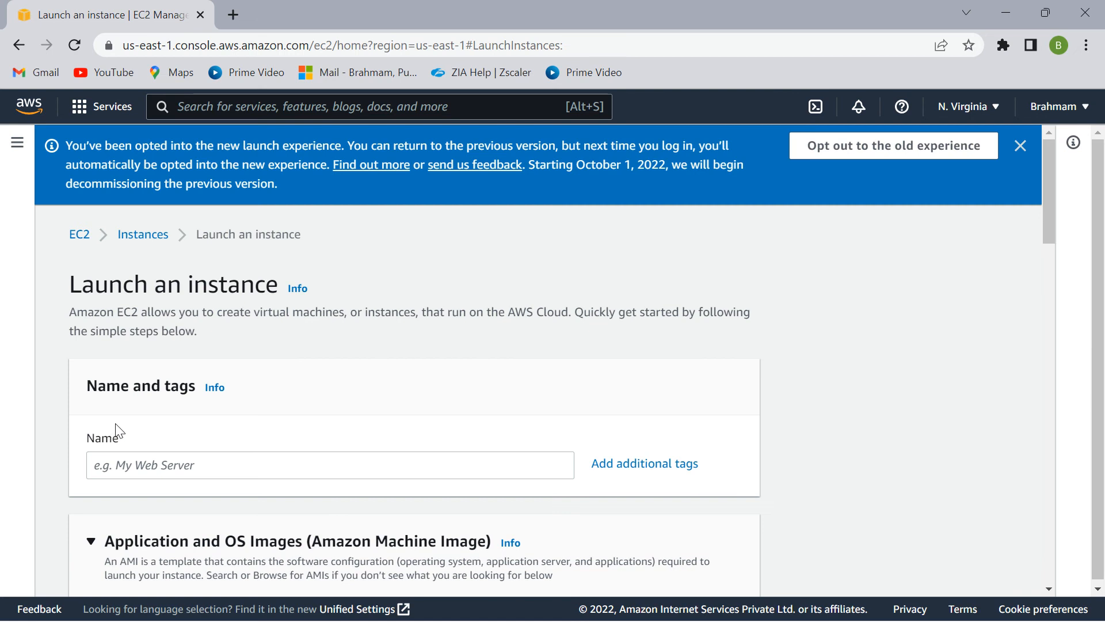
pyautogui.click(136, 465)
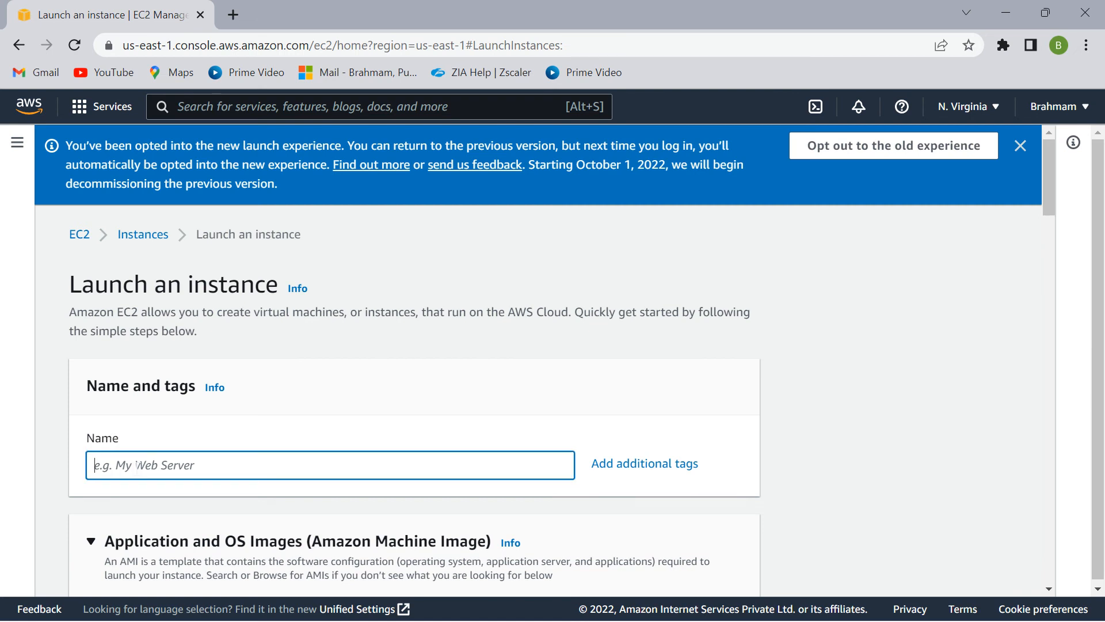
pyautogui.write('My_HTTP_Server')
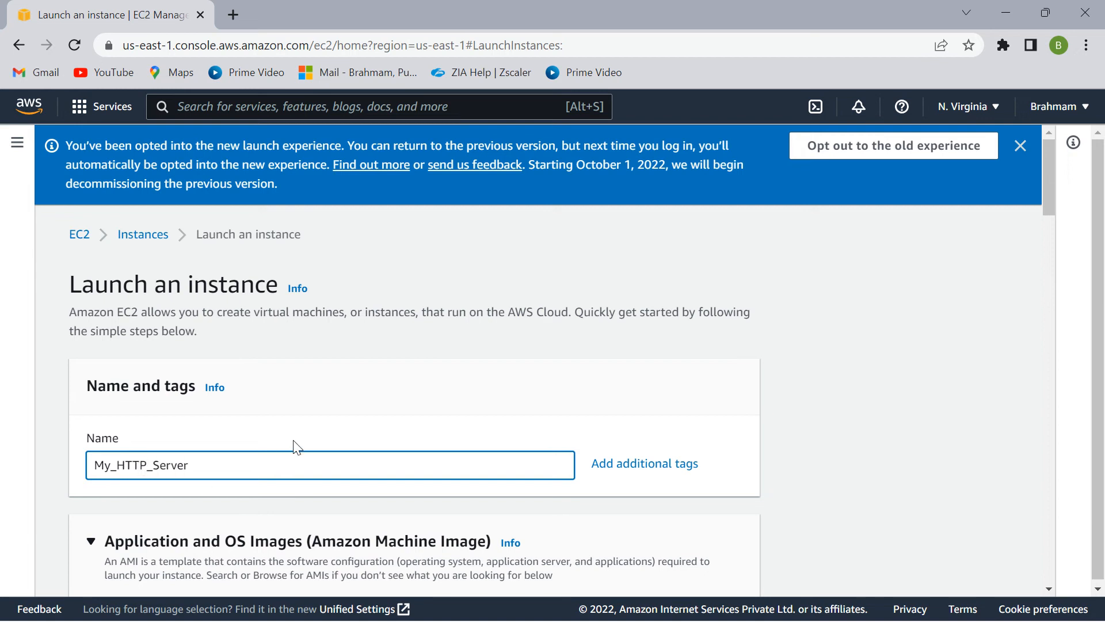
# Review the instance's name, machine image, architecture, instance type and key pair settings on the launch form.
pyautogui.scroll(-7, 310, 431)
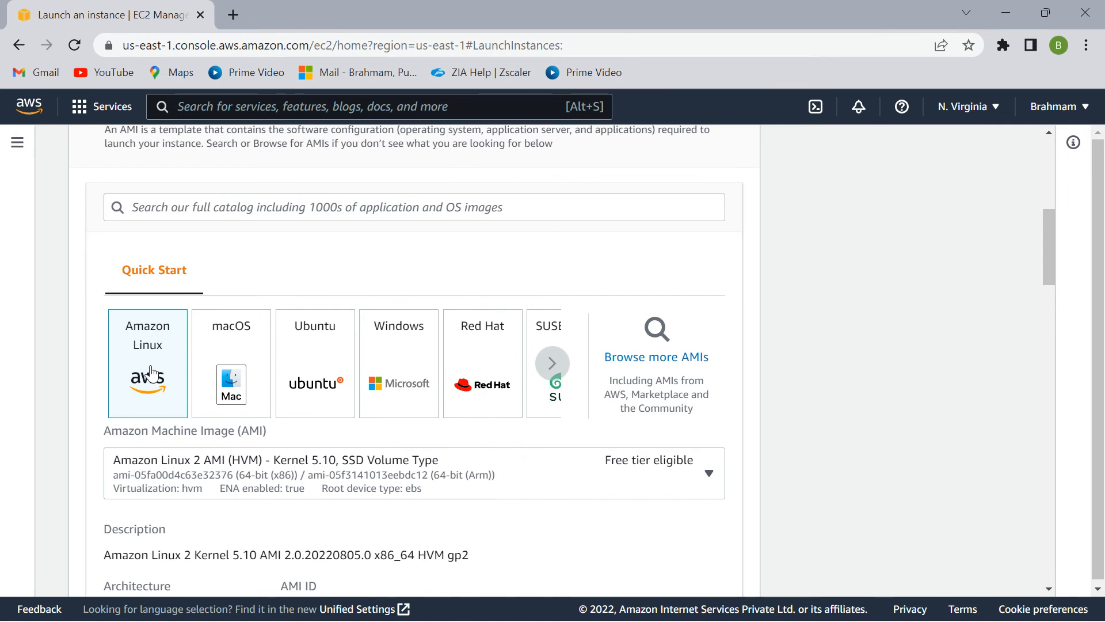
pyautogui.scroll(-3, 291, 434)
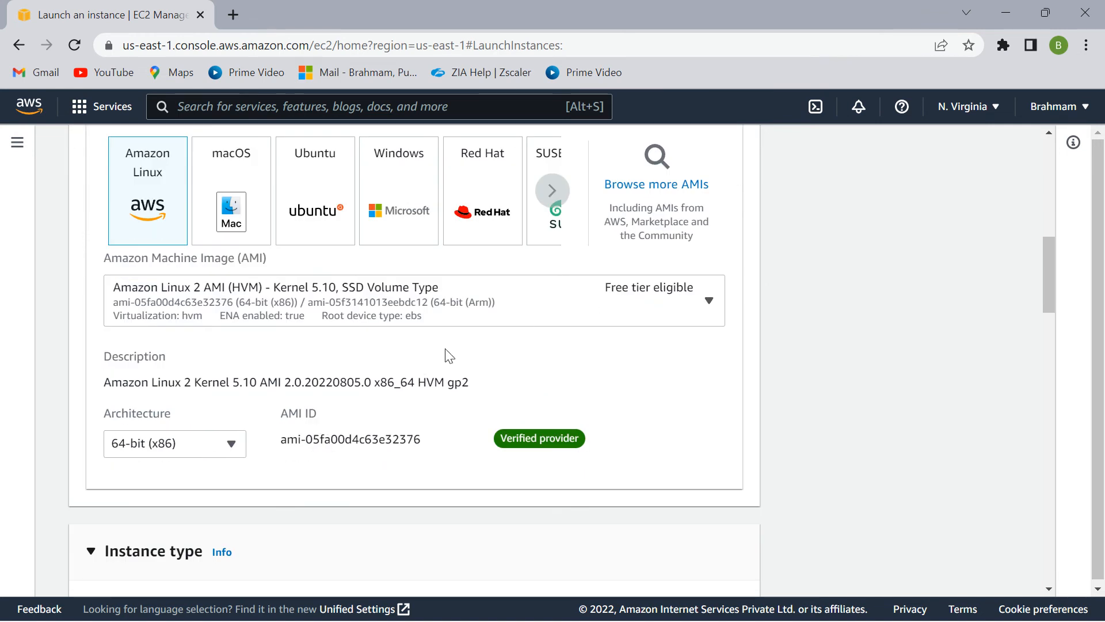
pyautogui.scroll(-7, 449, 355)
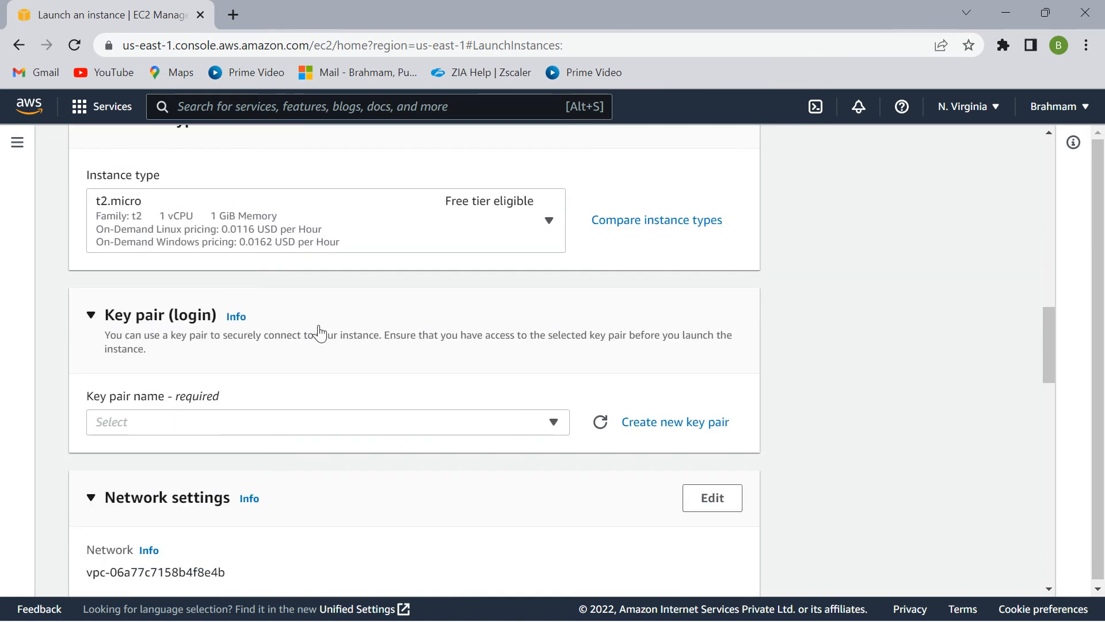
pyautogui.scroll(3, 291, 313)
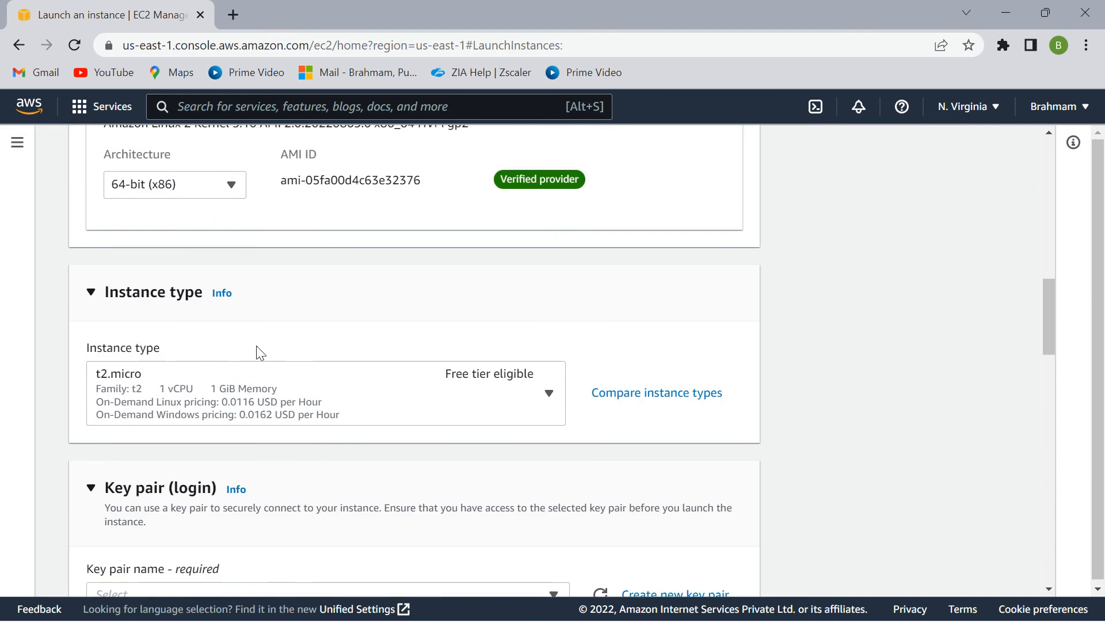
pyautogui.scroll(3, 260, 353)
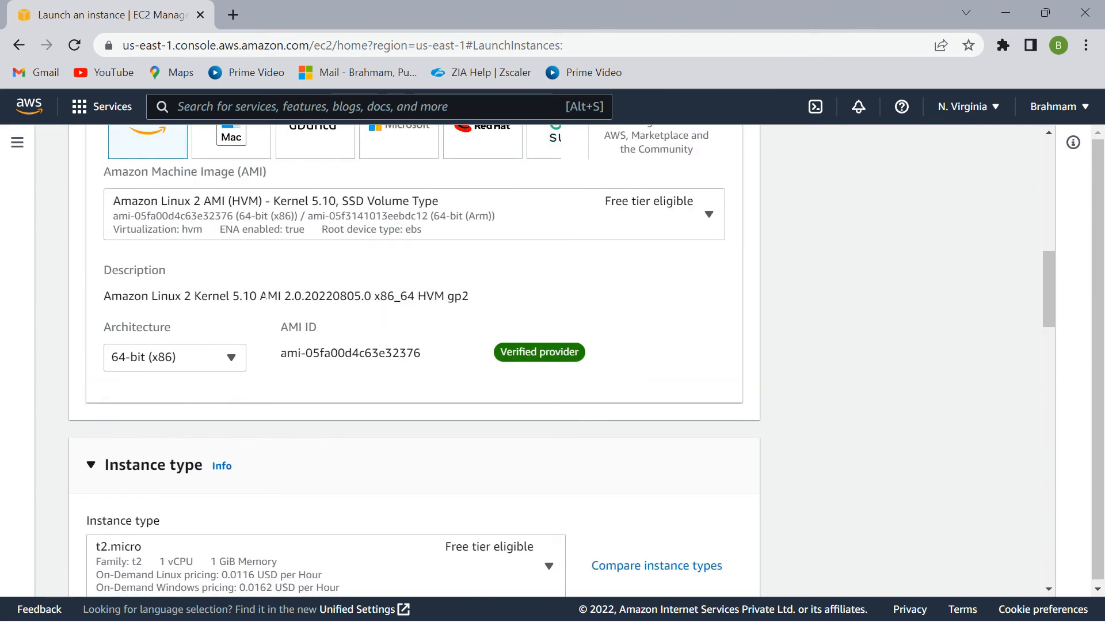
pyautogui.scroll(1, 138, 321)
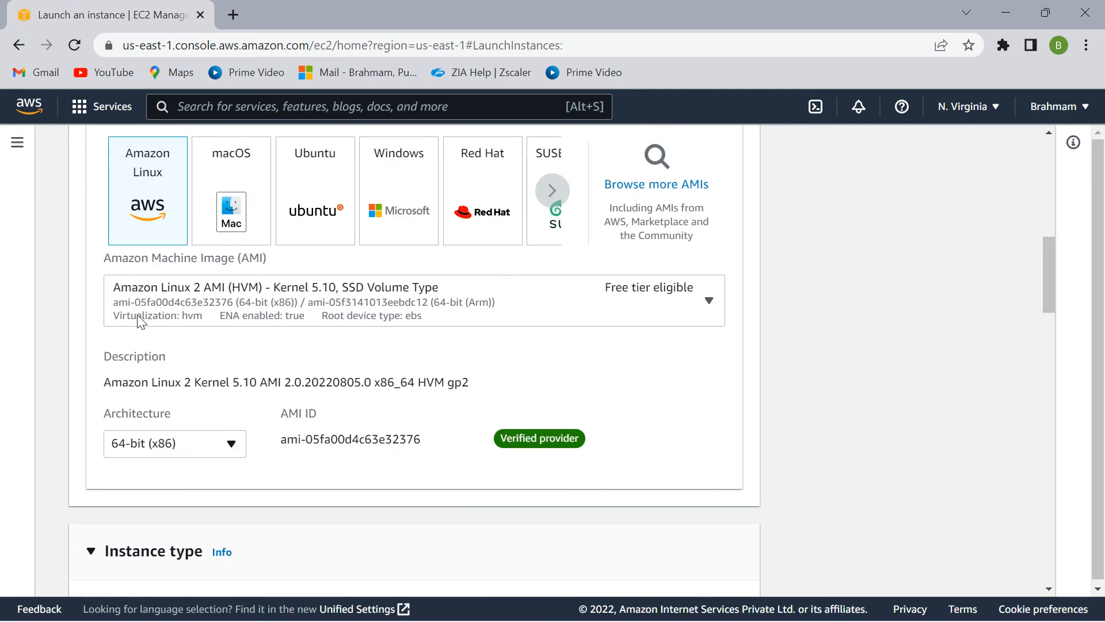
pyautogui.scroll(-5, 547, 358)
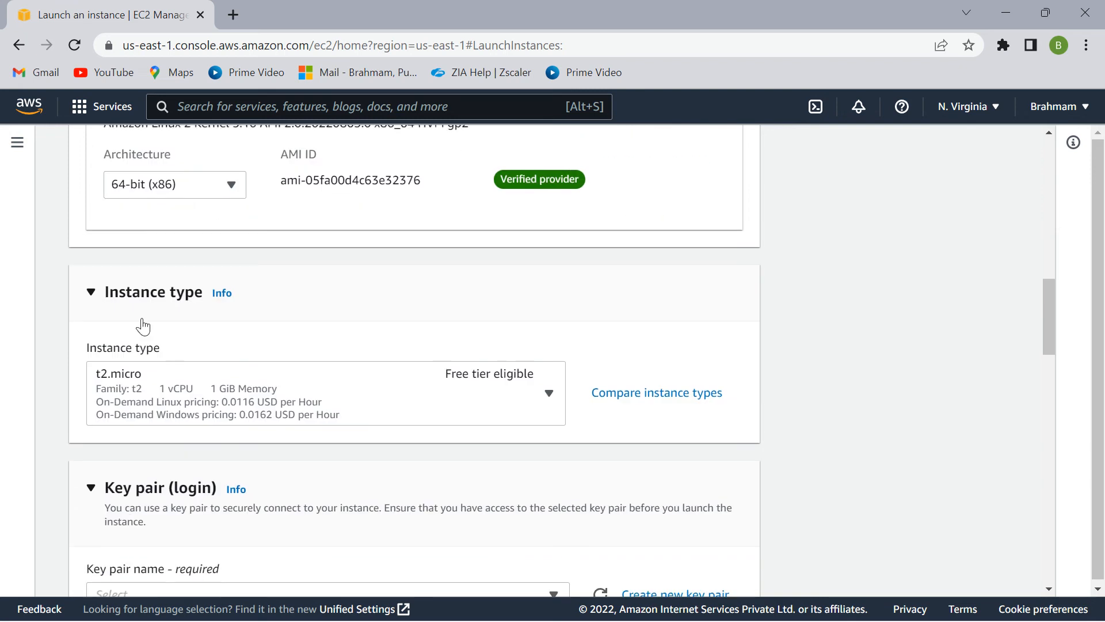
pyautogui.scroll(-1, 428, 416)
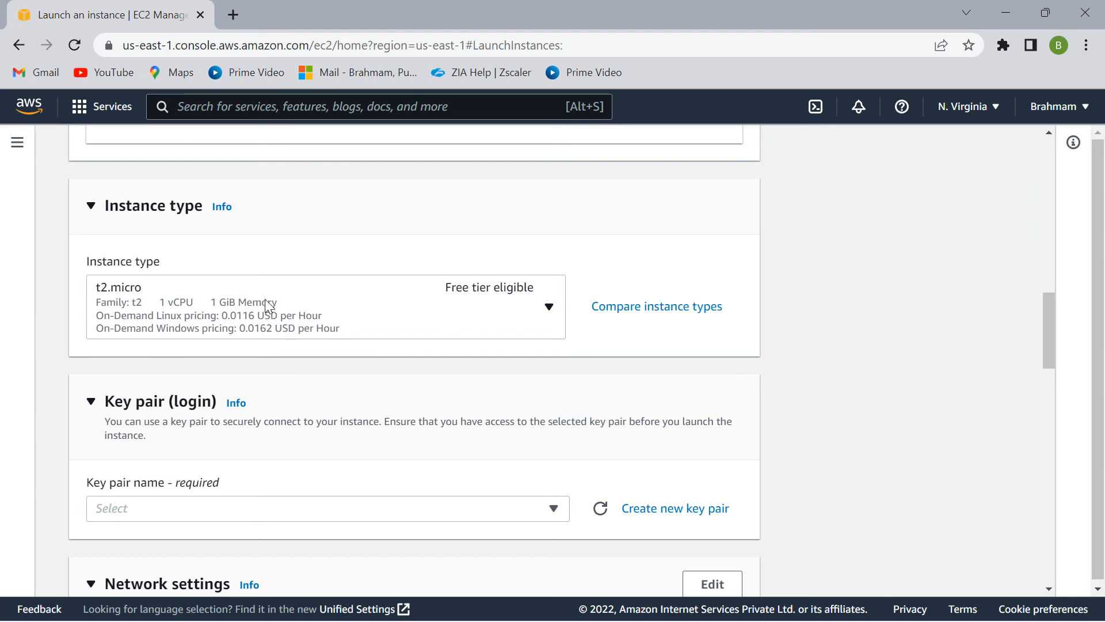
pyautogui.scroll(12, 314, 400)
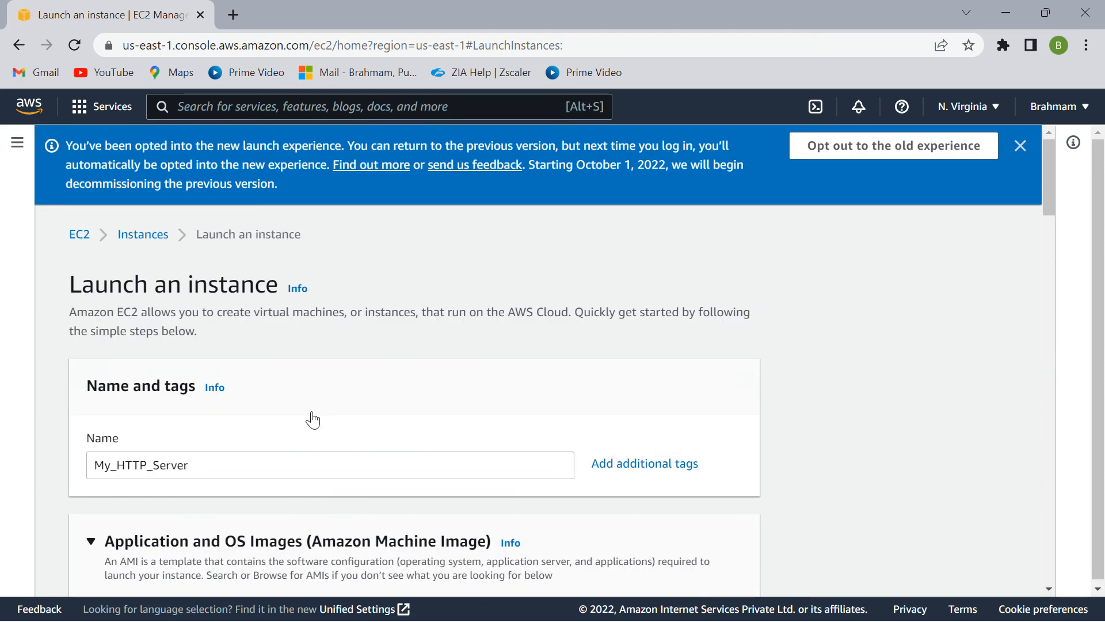
pyautogui.scroll(-5, 326, 421)
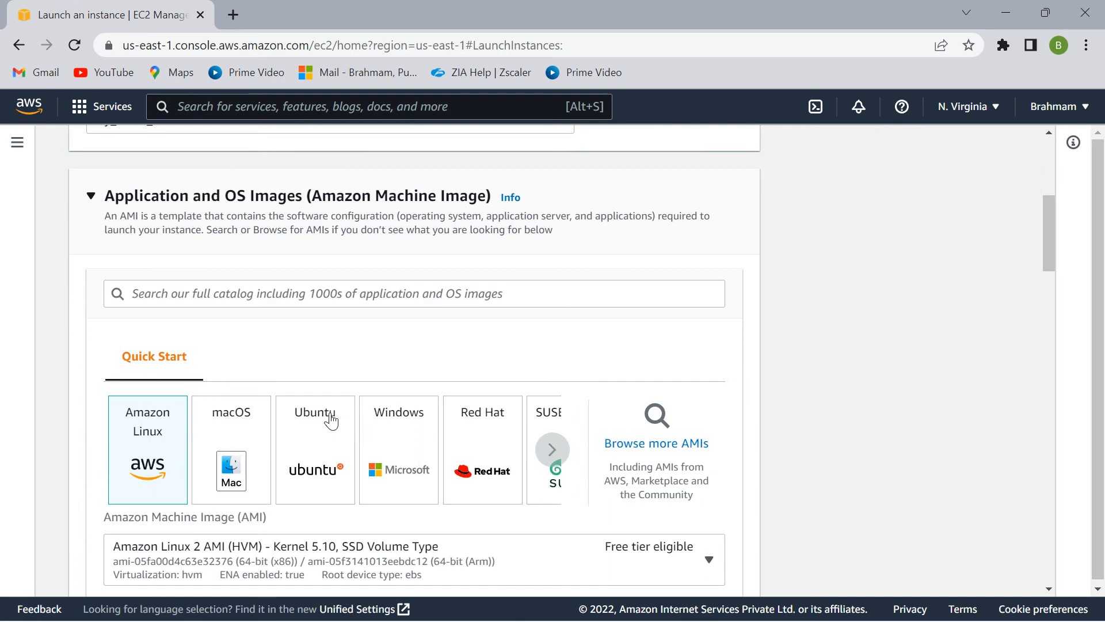
pyautogui.scroll(5, 328, 424)
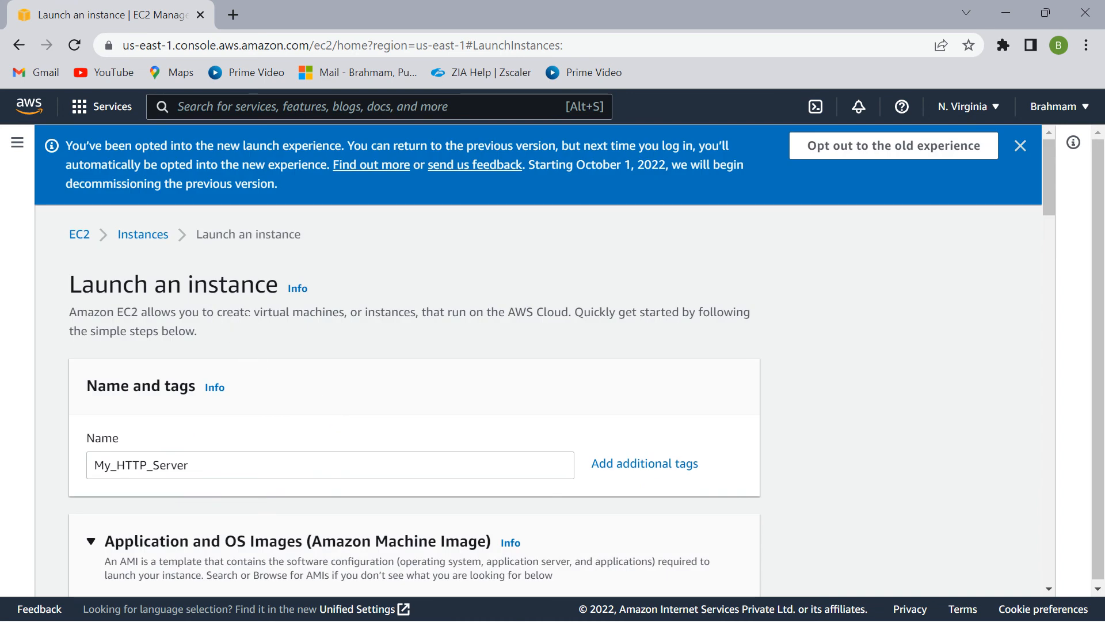
pyautogui.scroll(-8, 404, 357)
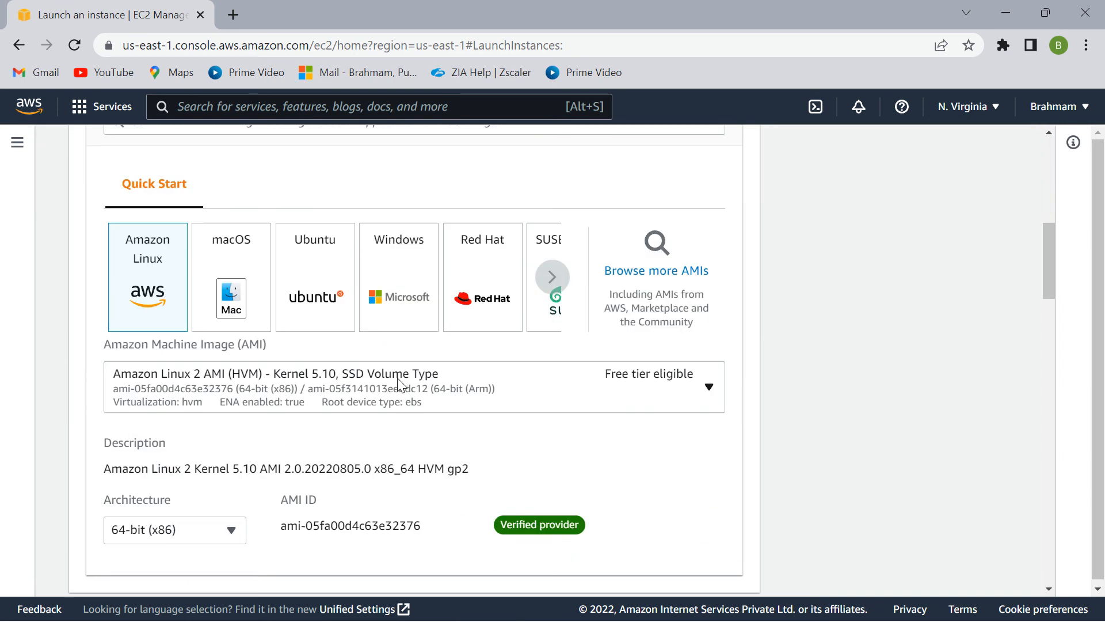
pyautogui.scroll(10, 333, 410)
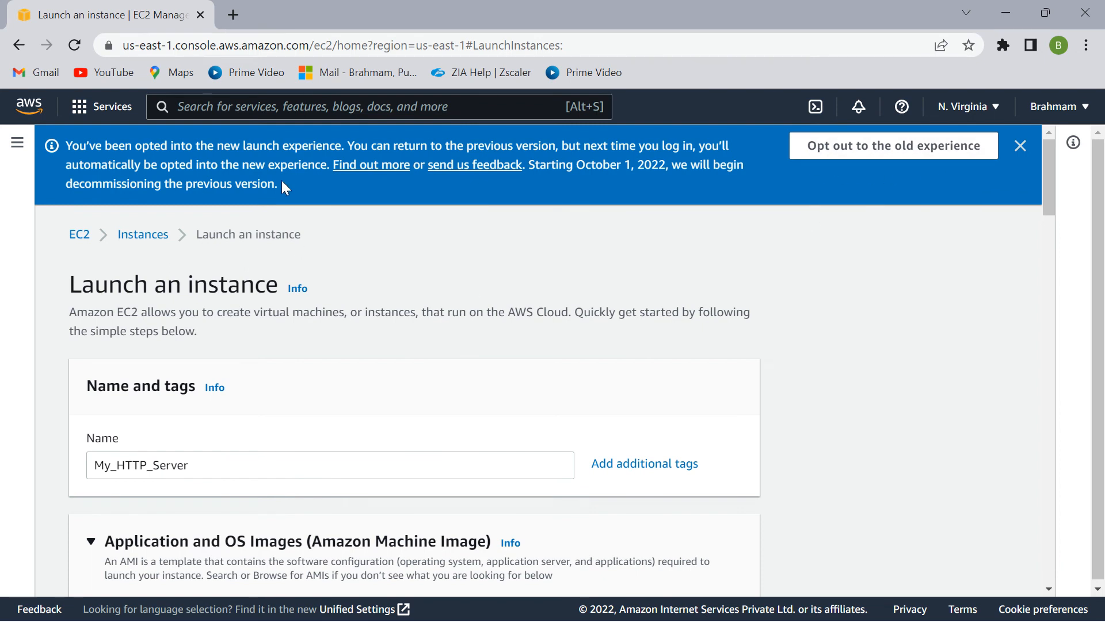
pyautogui.scroll(-7, 396, 495)
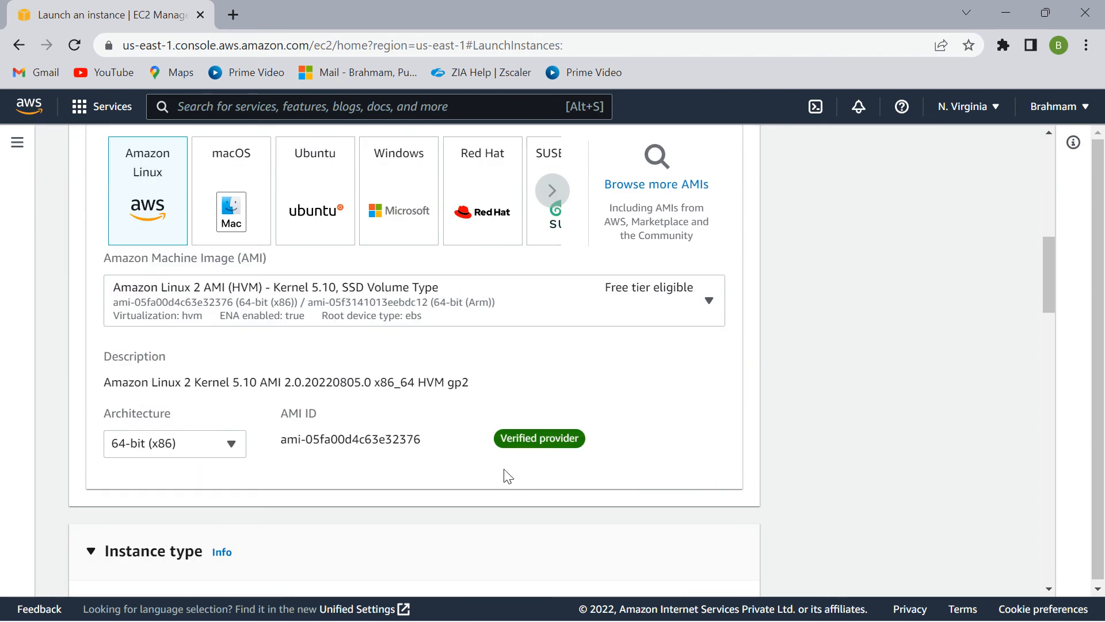
# Create a new key pair named NeyKey for the instance, using the .ppk private key file format.
pyautogui.scroll(1, 616, 433)
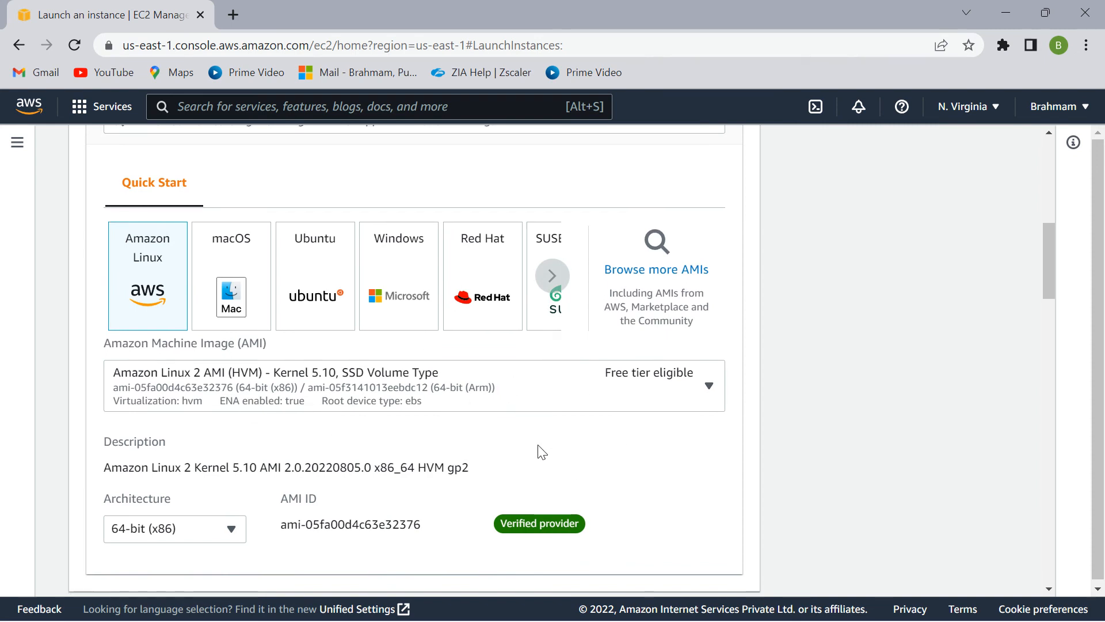
pyautogui.scroll(-4, 514, 442)
pyautogui.scroll(-4, 299, 391)
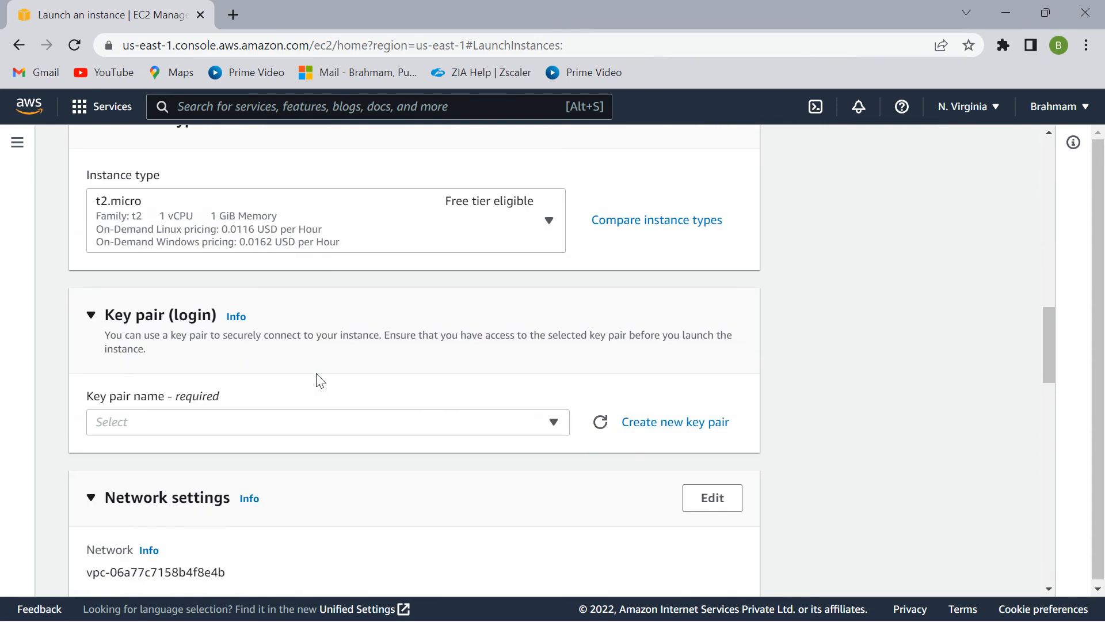
pyautogui.scroll(1, 318, 380)
pyautogui.scroll(-3, 130, 375)
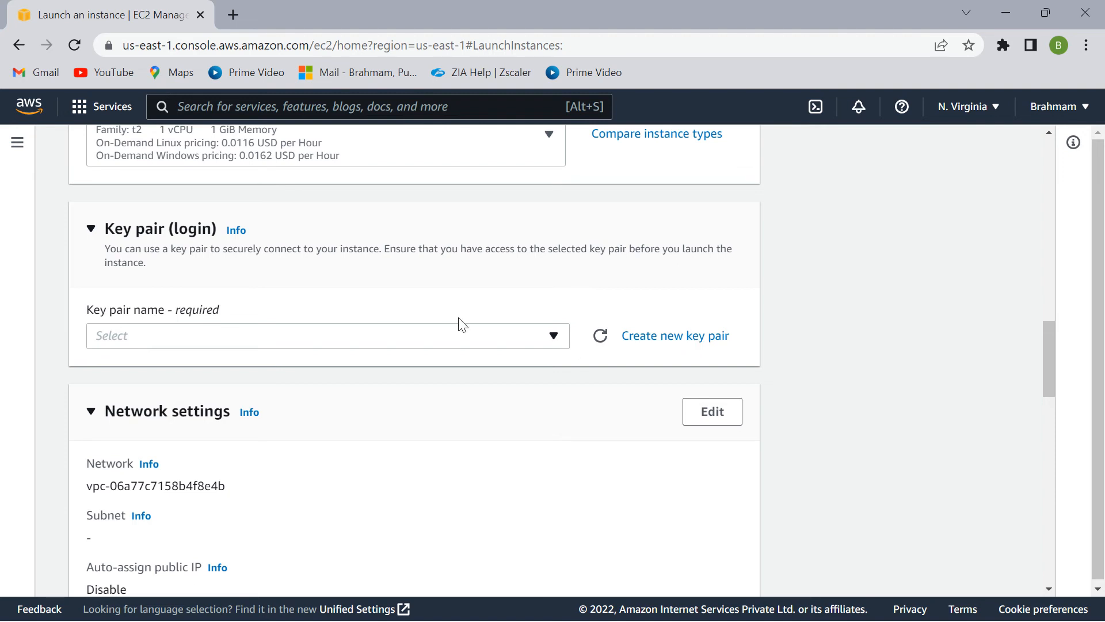
pyautogui.click(682, 339)
pyautogui.click(385, 359)
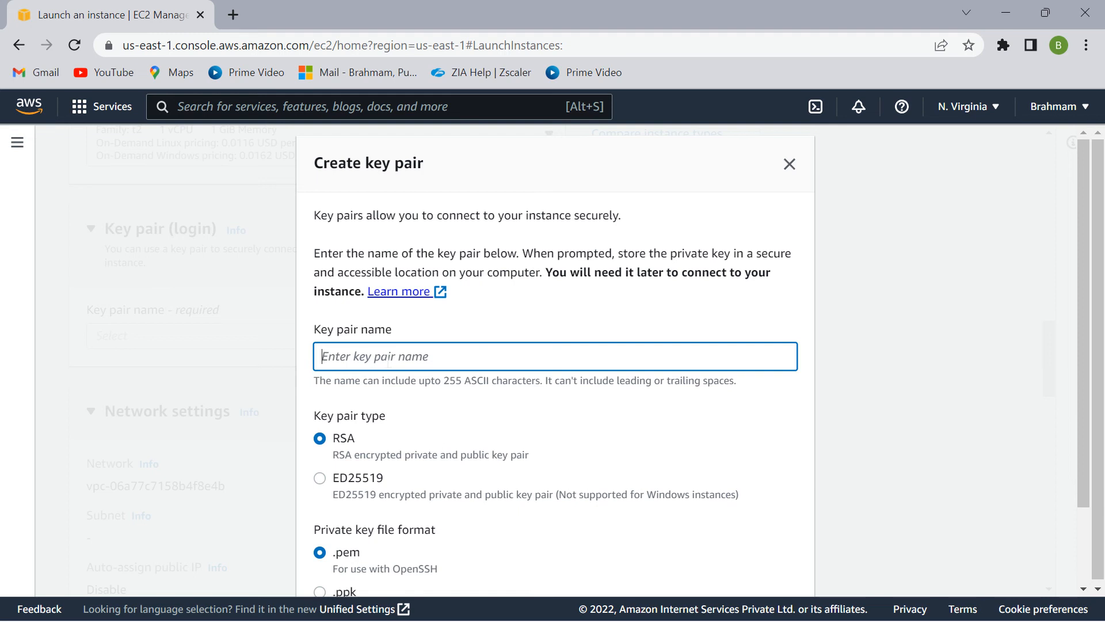
pyautogui.write('K')
pyautogui.press('BackSpace')
pyautogui.write('NeyKey')
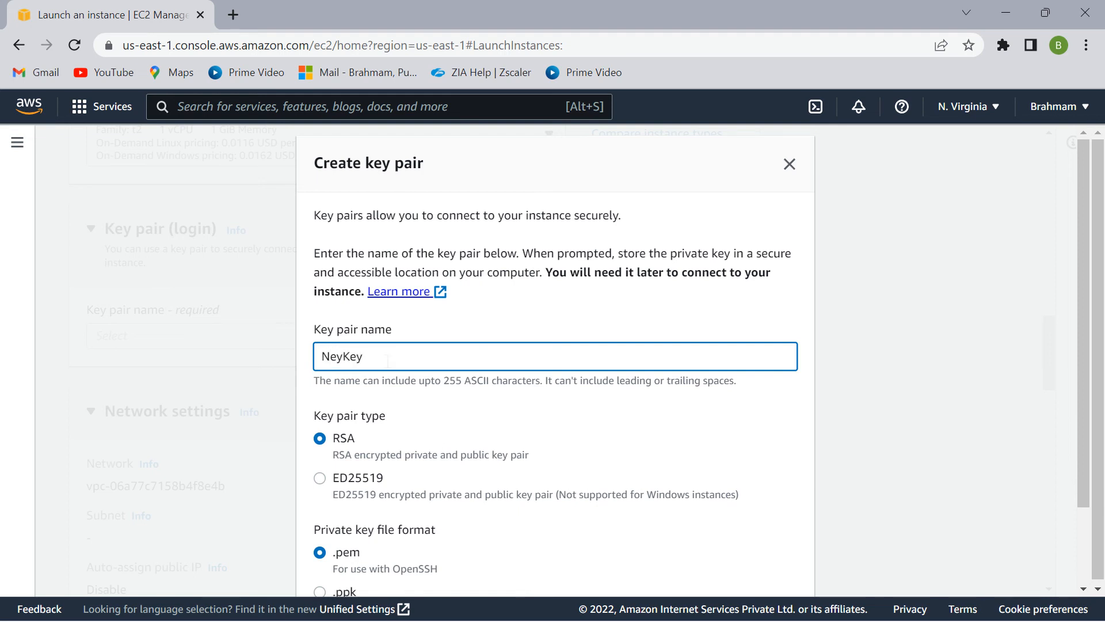
pyautogui.scroll(-2, 387, 361)
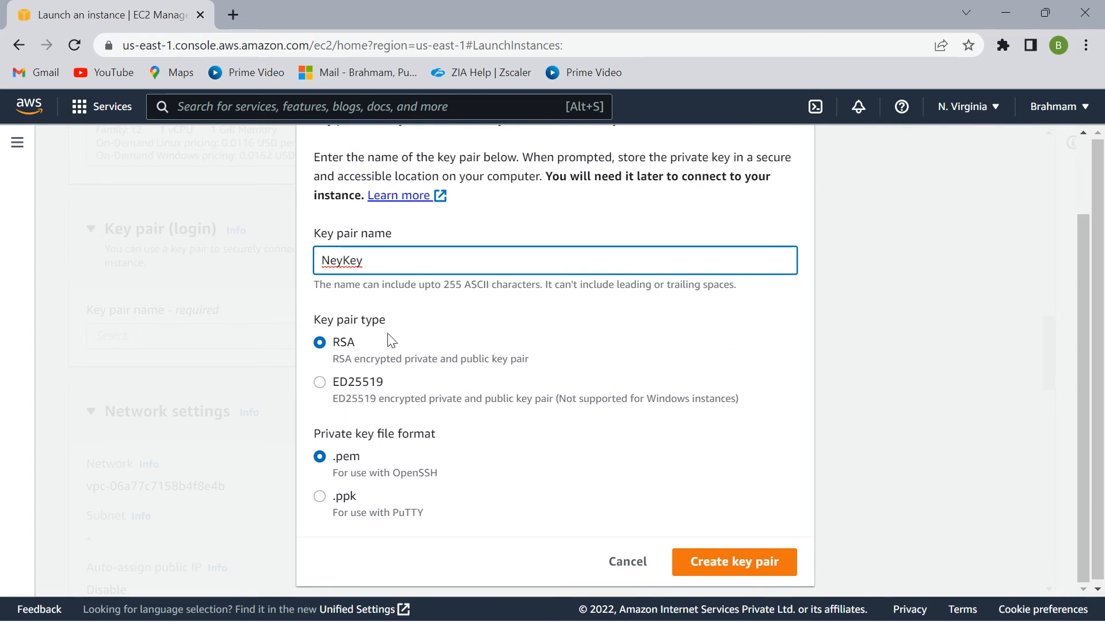
pyautogui.click(319, 497)
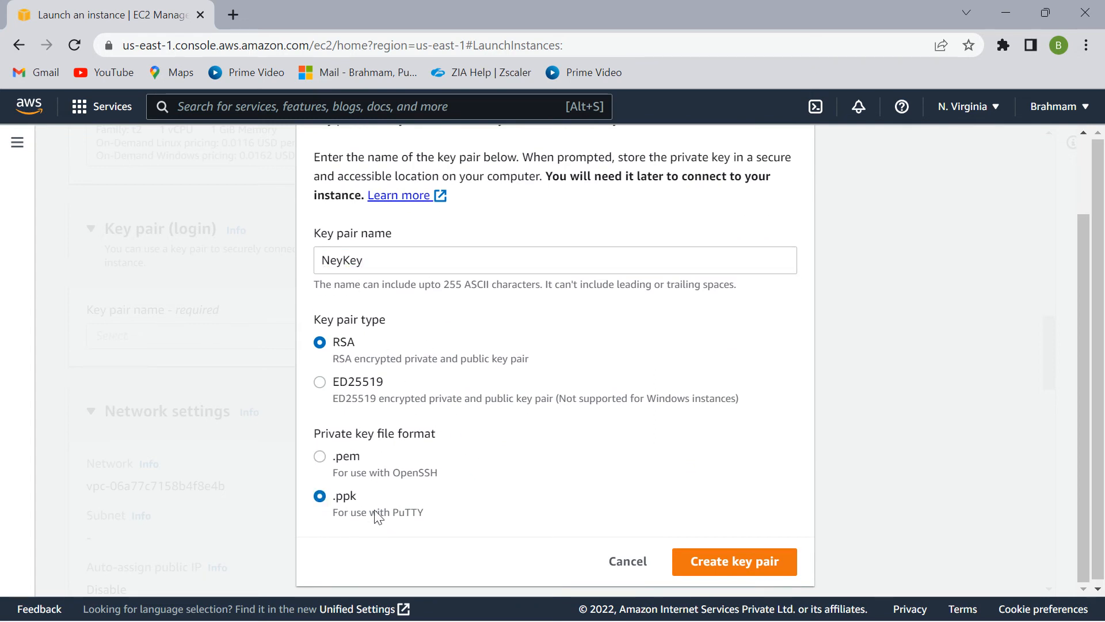
pyautogui.click(731, 564)
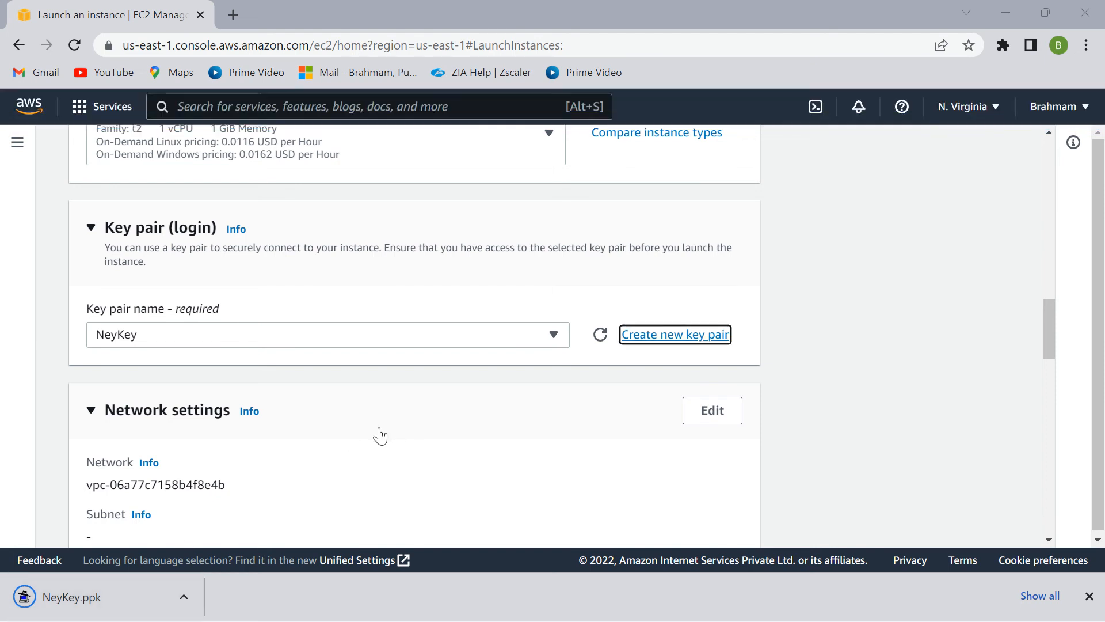
# Edit the instance's network settings to use Test_VPC as the VPC and Test_Subnet as the subnet.
pyautogui.scroll(-3, 368, 433)
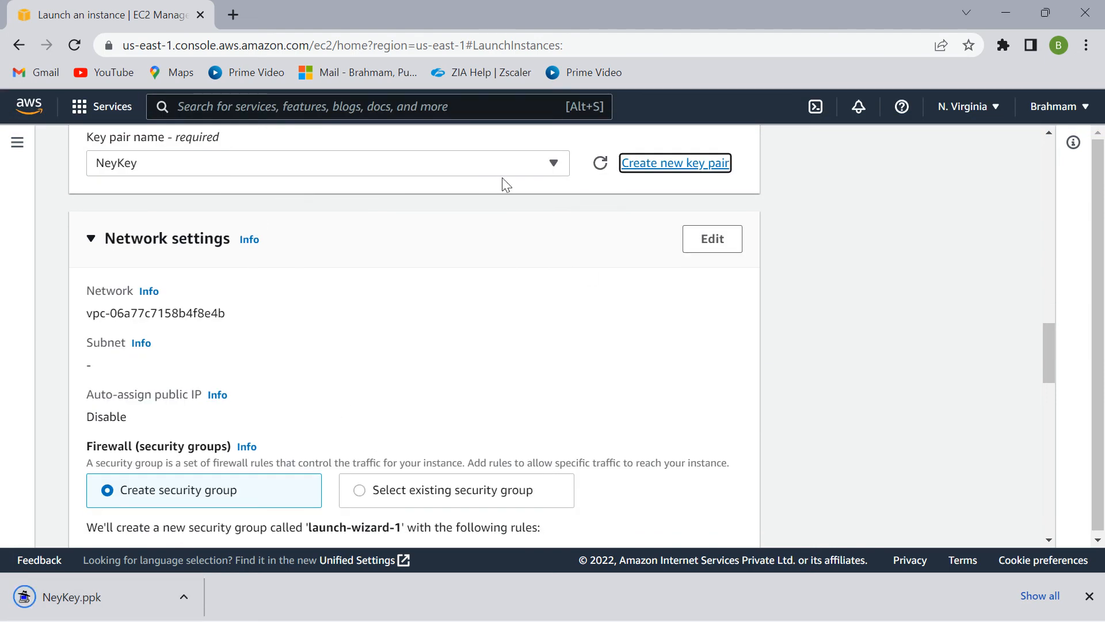
pyautogui.scroll(-2, 467, 268)
pyautogui.scroll(3, 455, 346)
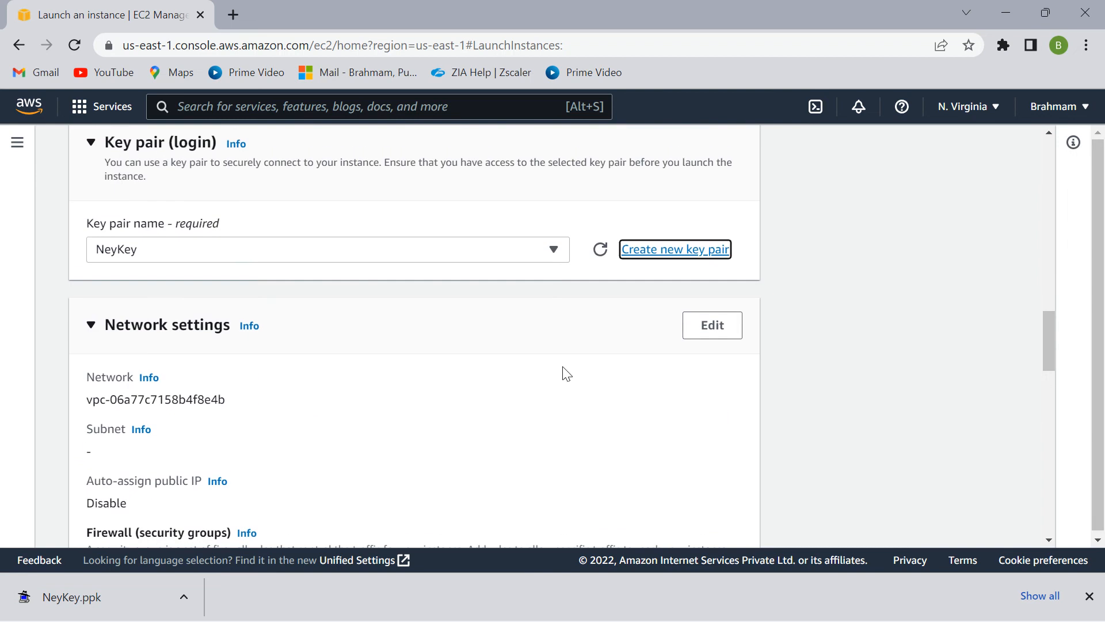
pyautogui.scroll(-4, 459, 338)
pyautogui.scroll(3, 347, 341)
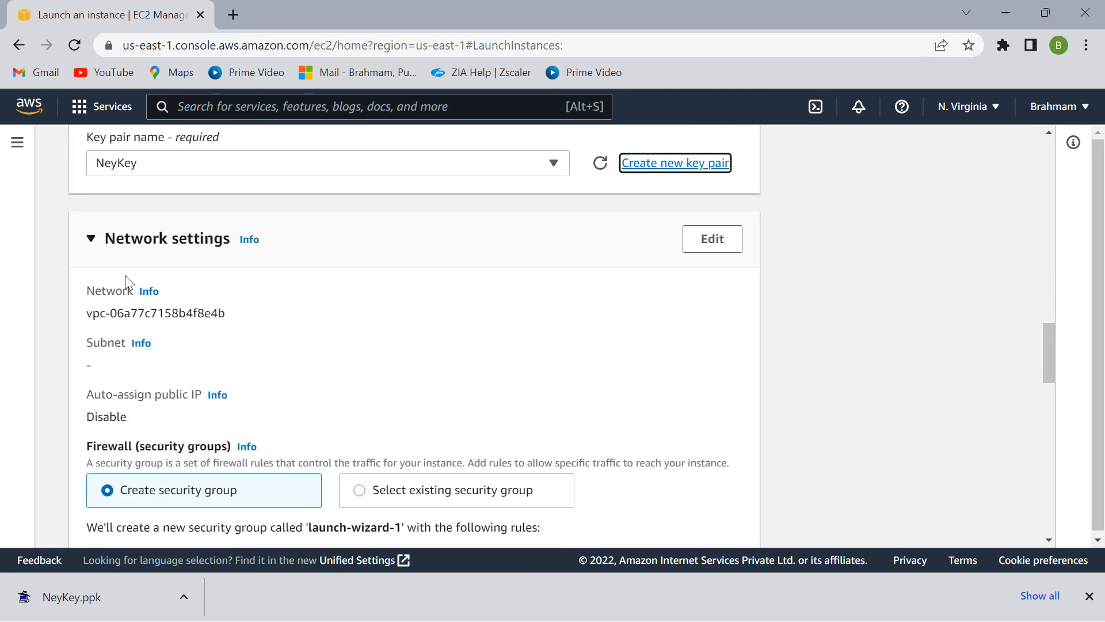
pyautogui.click(723, 247)
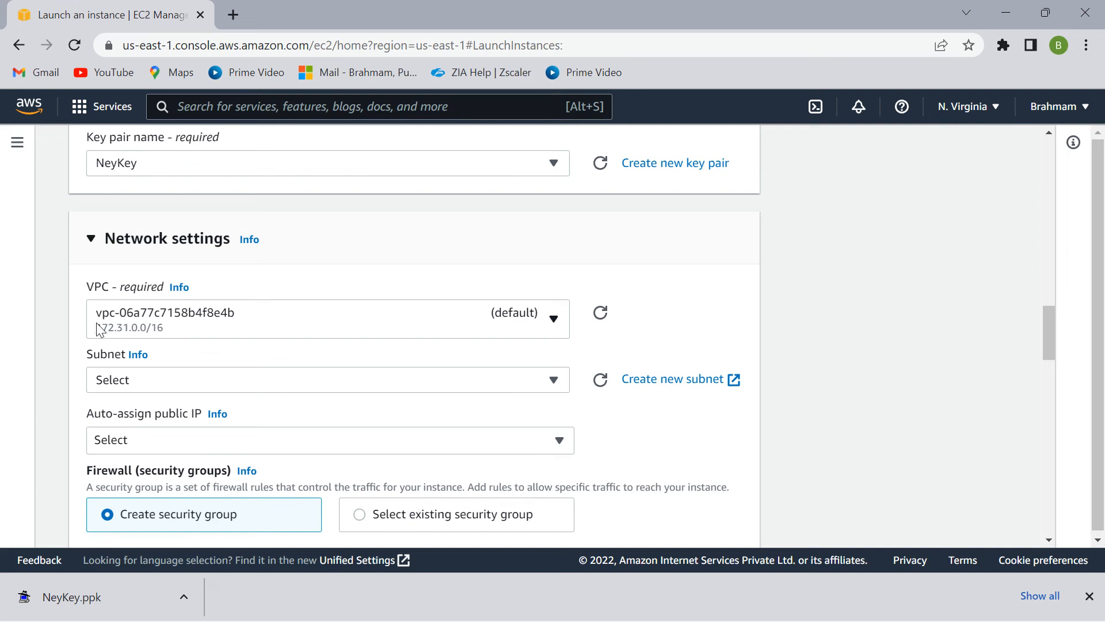
pyautogui.click(290, 321)
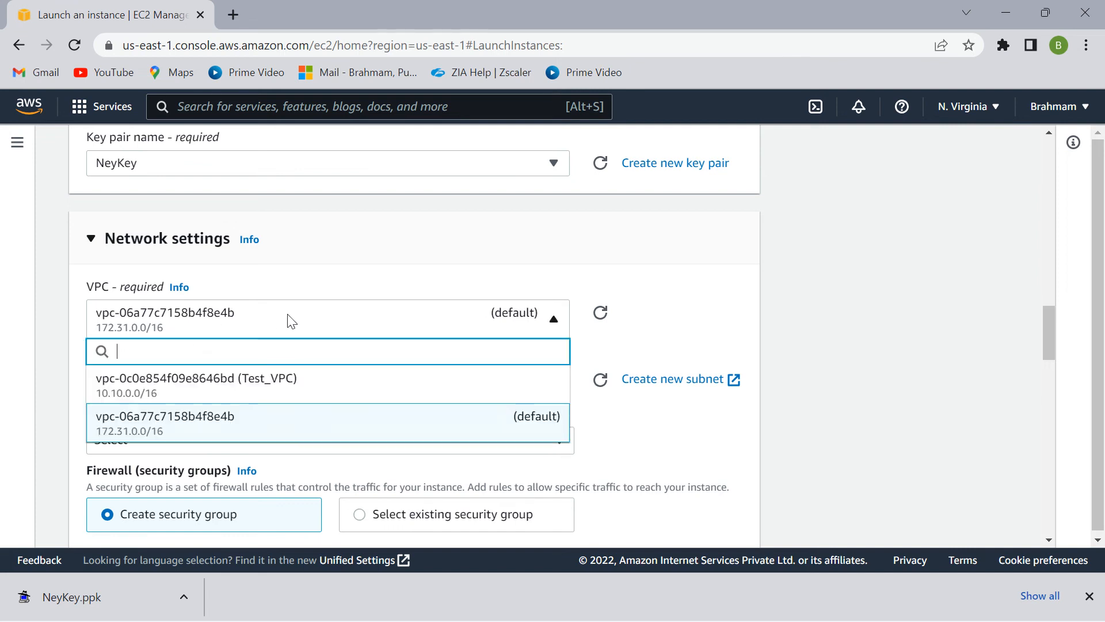
pyautogui.click(216, 391)
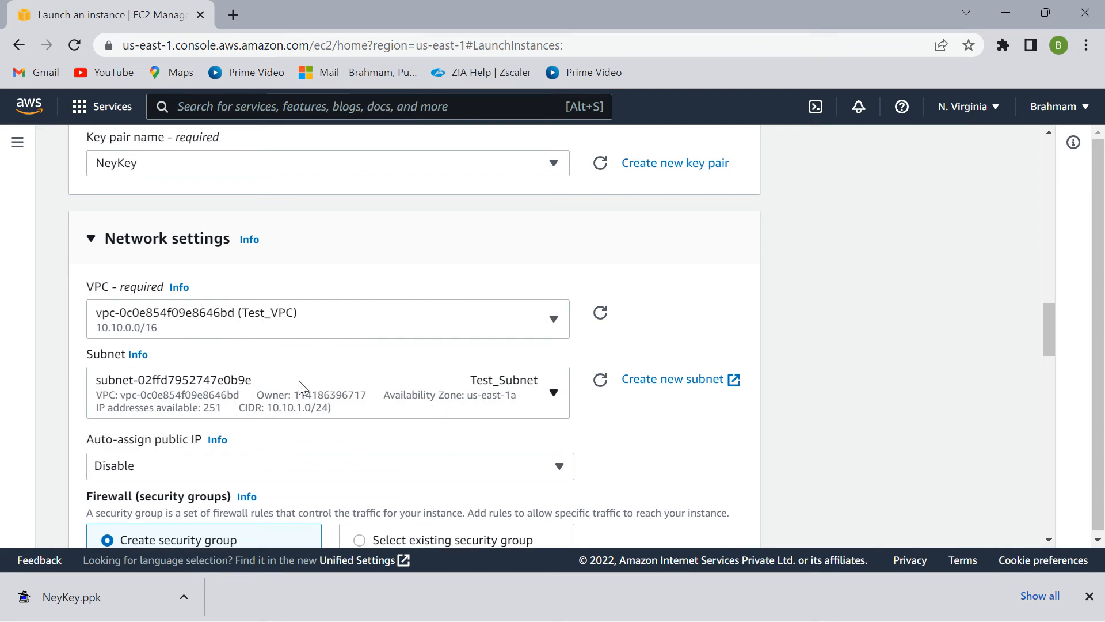
pyautogui.click(347, 410)
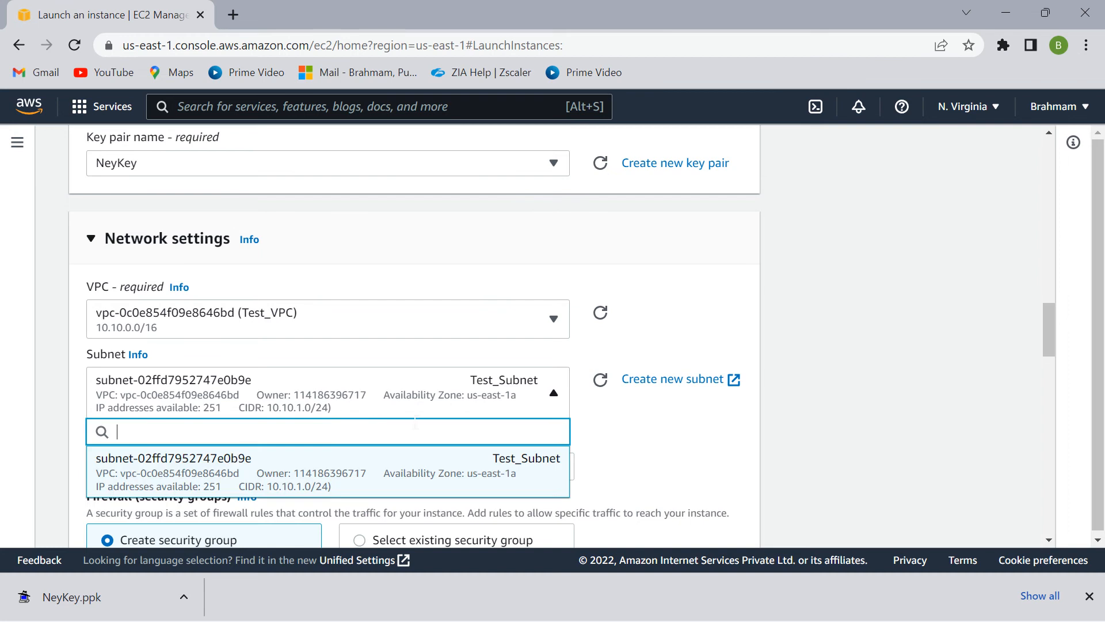
pyautogui.click(291, 476)
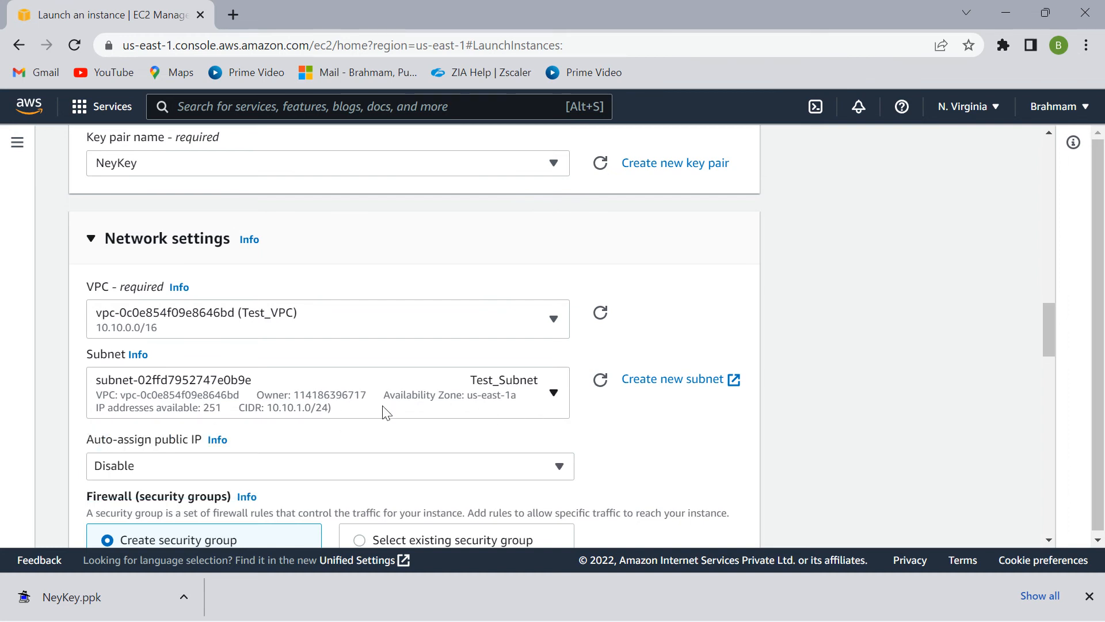
# Enable auto-assignment of a public IP for the instance.
pyautogui.scroll(-1, 452, 394)
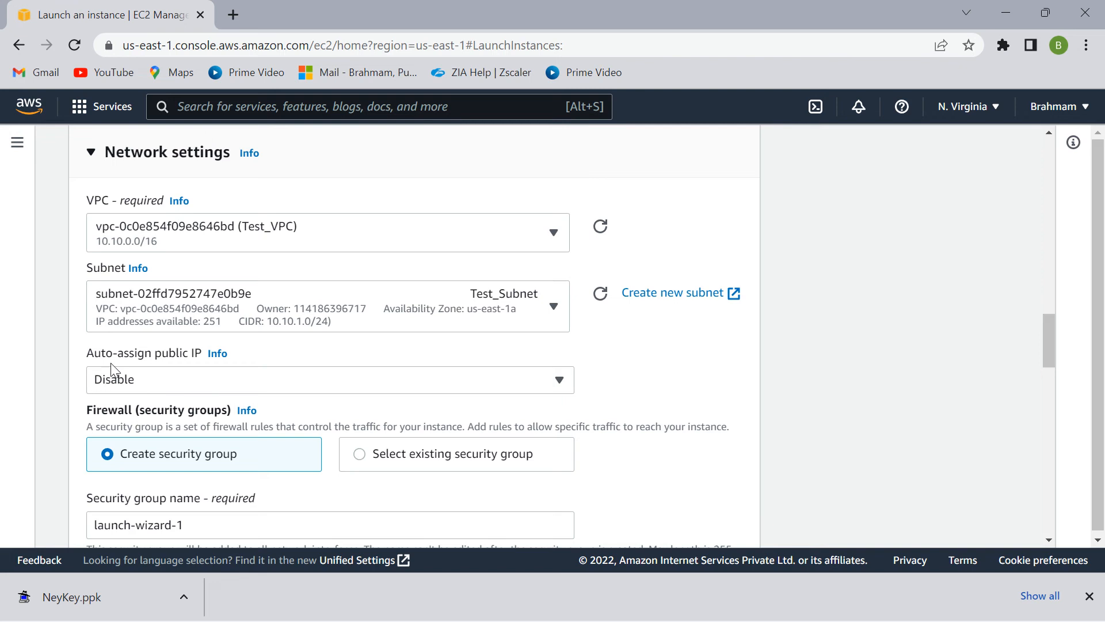
pyautogui.click(218, 388)
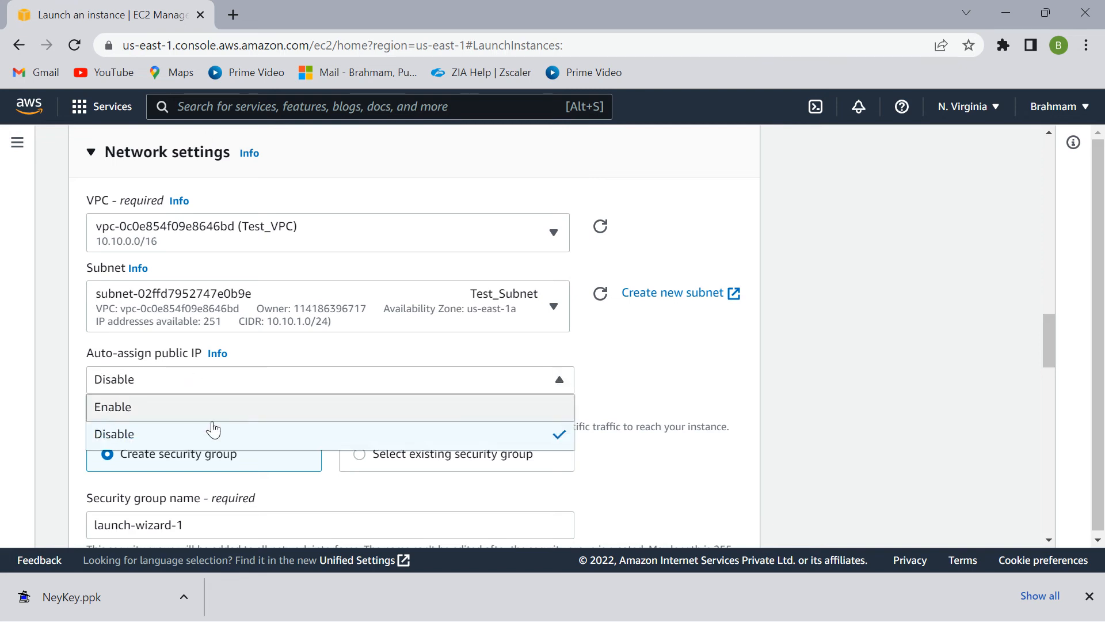
pyautogui.click(124, 409)
# Set the source type of the inbound SSH security group rule to My IP.
pyautogui.scroll(-3, 115, 374)
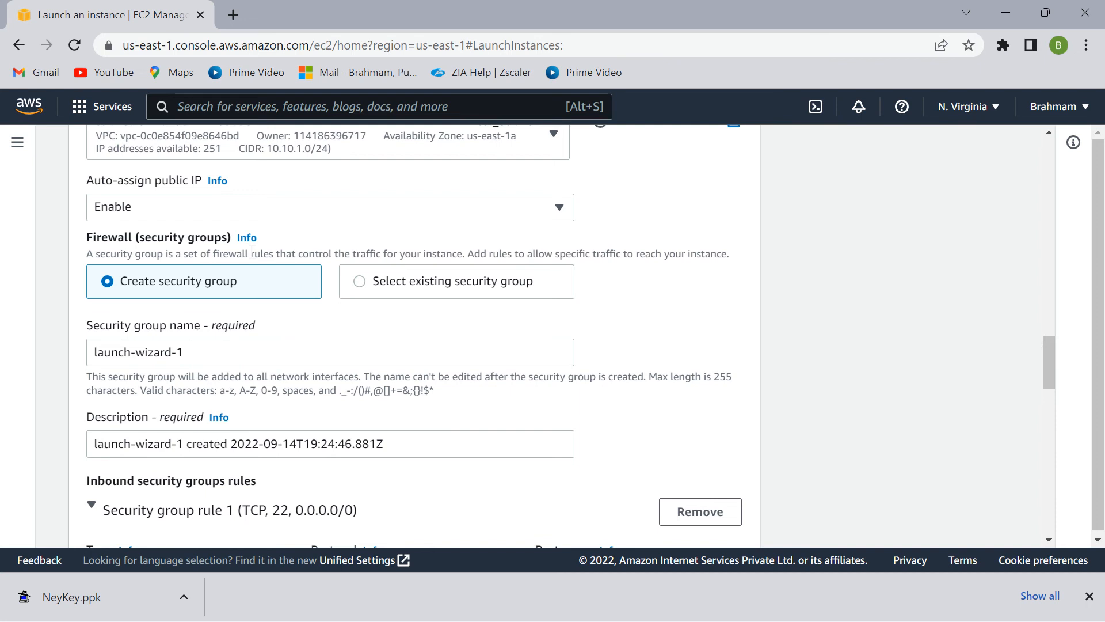
pyautogui.scroll(-3, 264, 299)
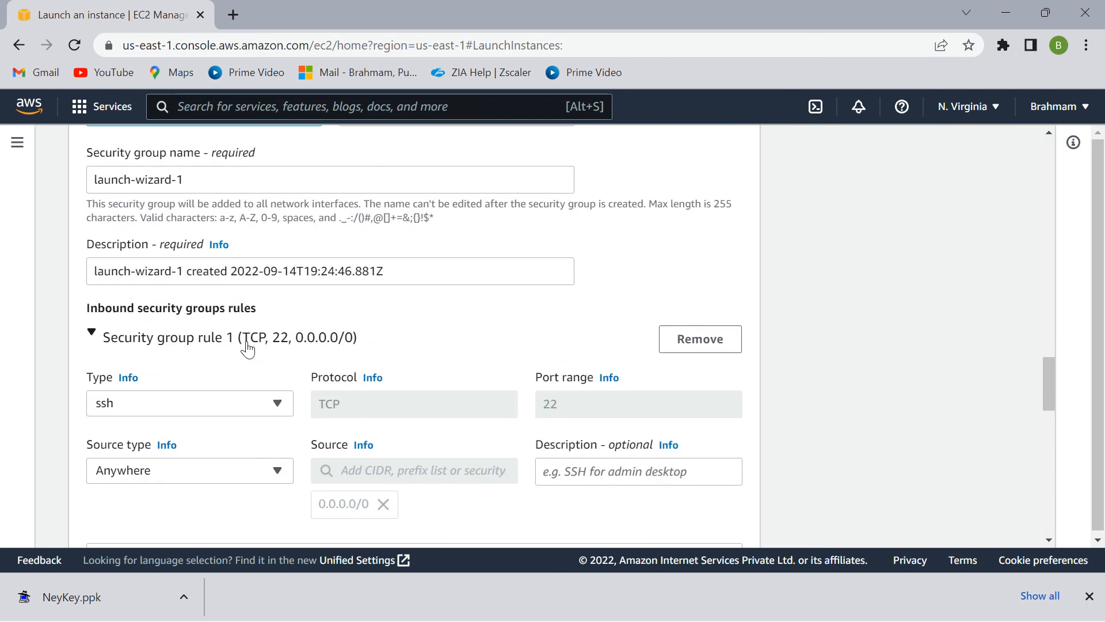
pyautogui.scroll(1, 173, 316)
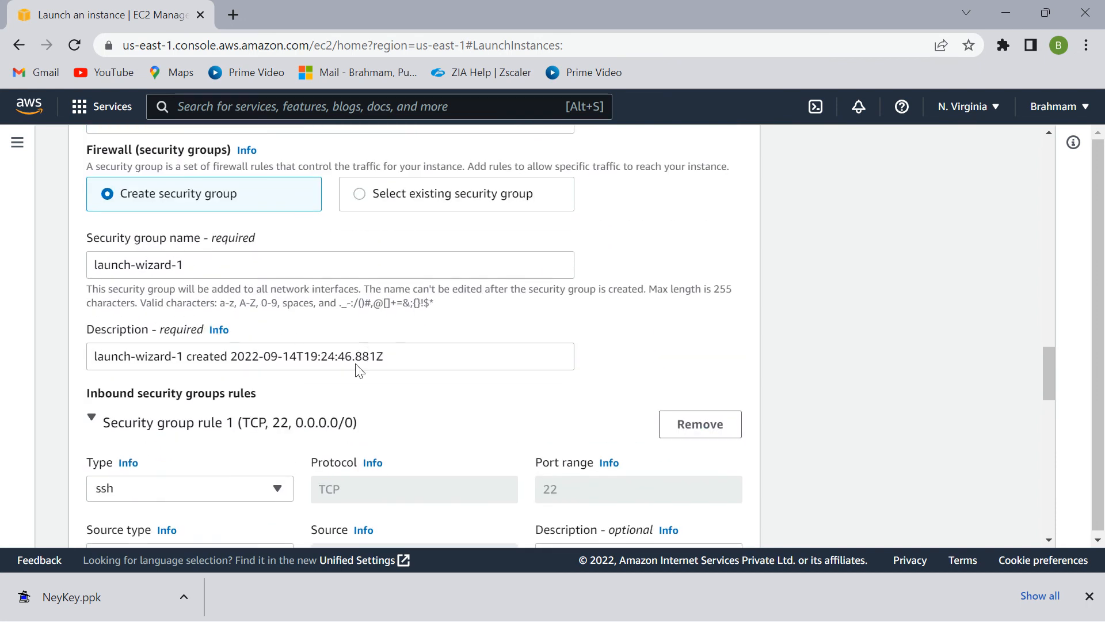
pyautogui.scroll(-3, 222, 363)
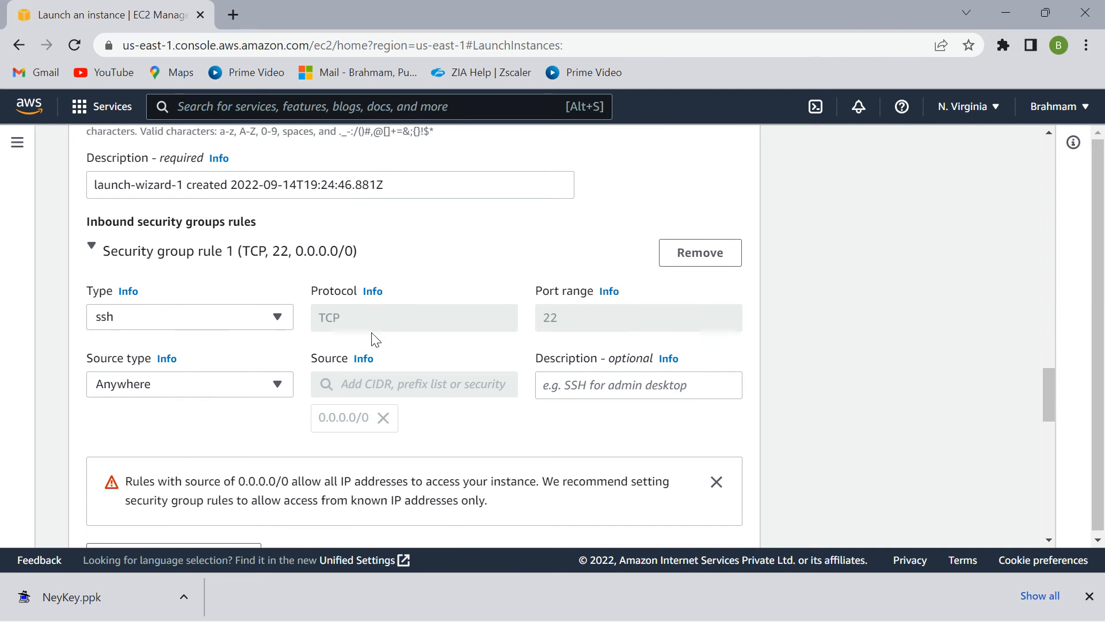
pyautogui.scroll(-3, 344, 338)
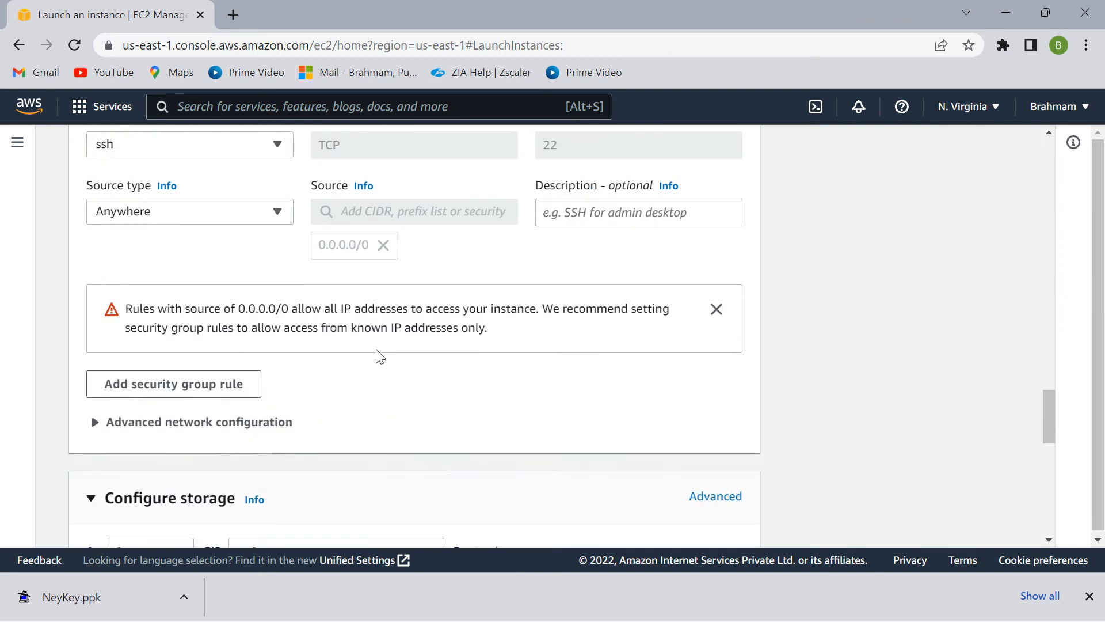
pyautogui.scroll(2, 377, 356)
pyautogui.click(210, 298)
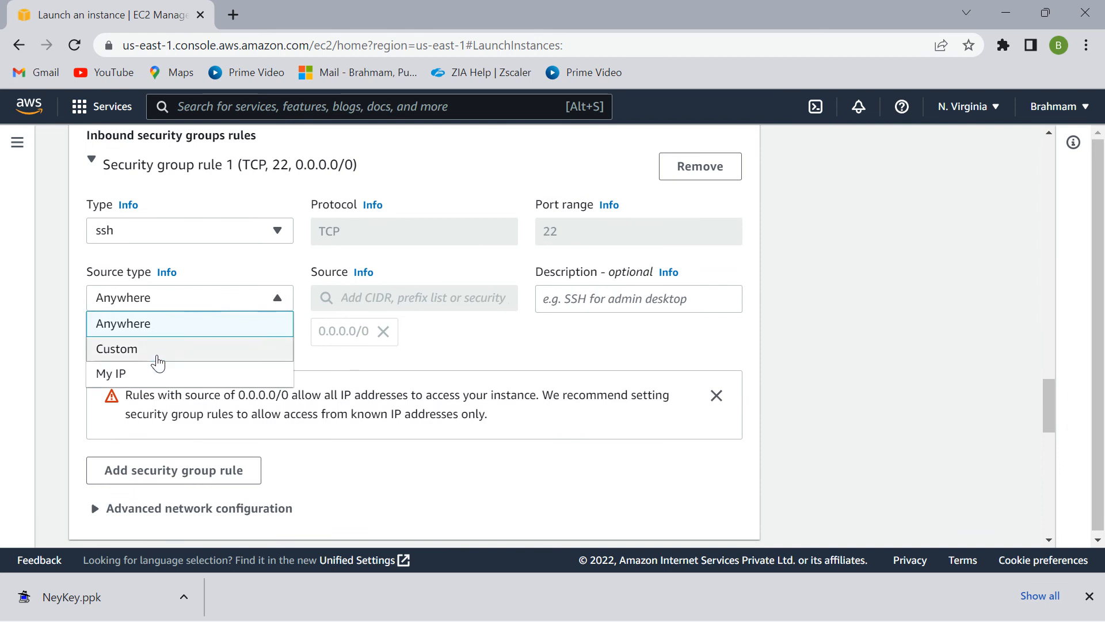
pyautogui.click(138, 375)
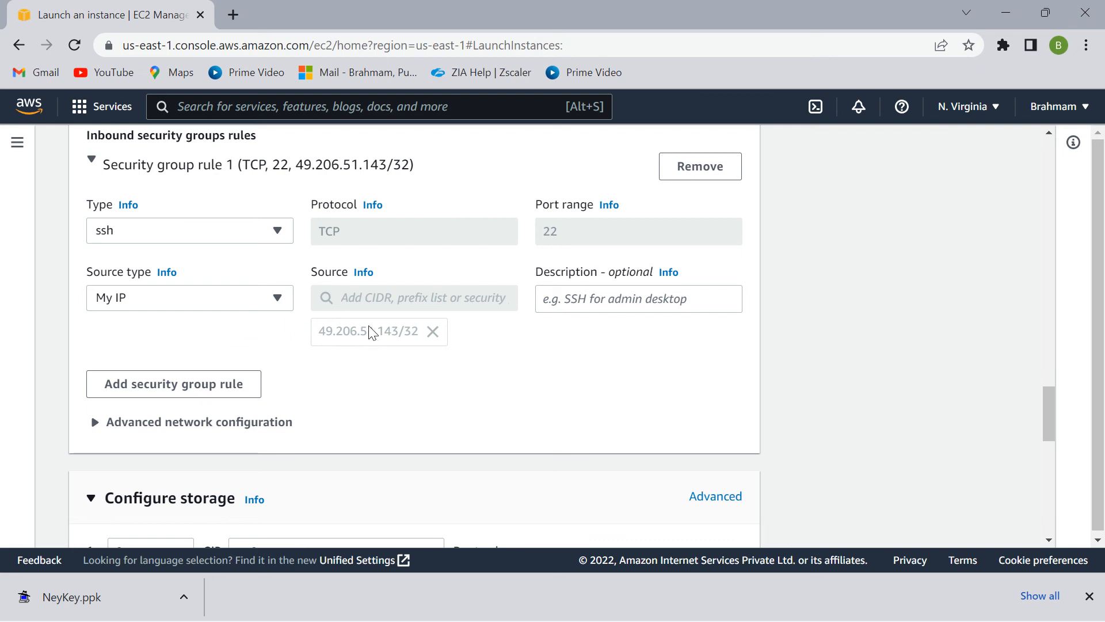
# Search Google in a new tab for "what ip my ip" and compare the public IP address with the SSH rule's source.
pyautogui.click(231, 16)
pyautogui.click(373, 368)
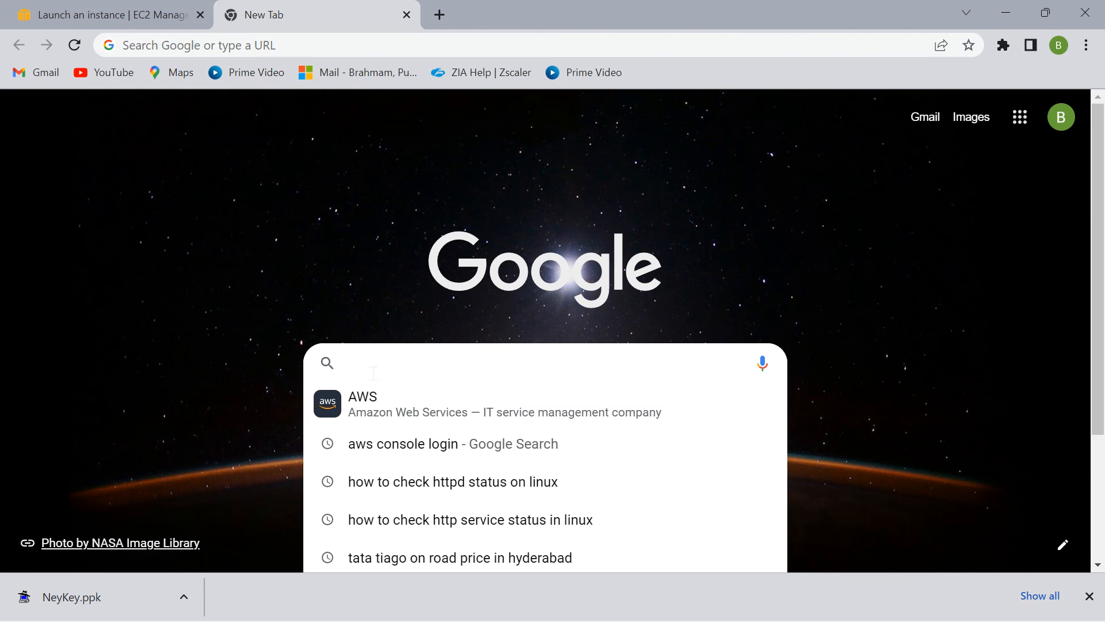
pyautogui.write('myip')
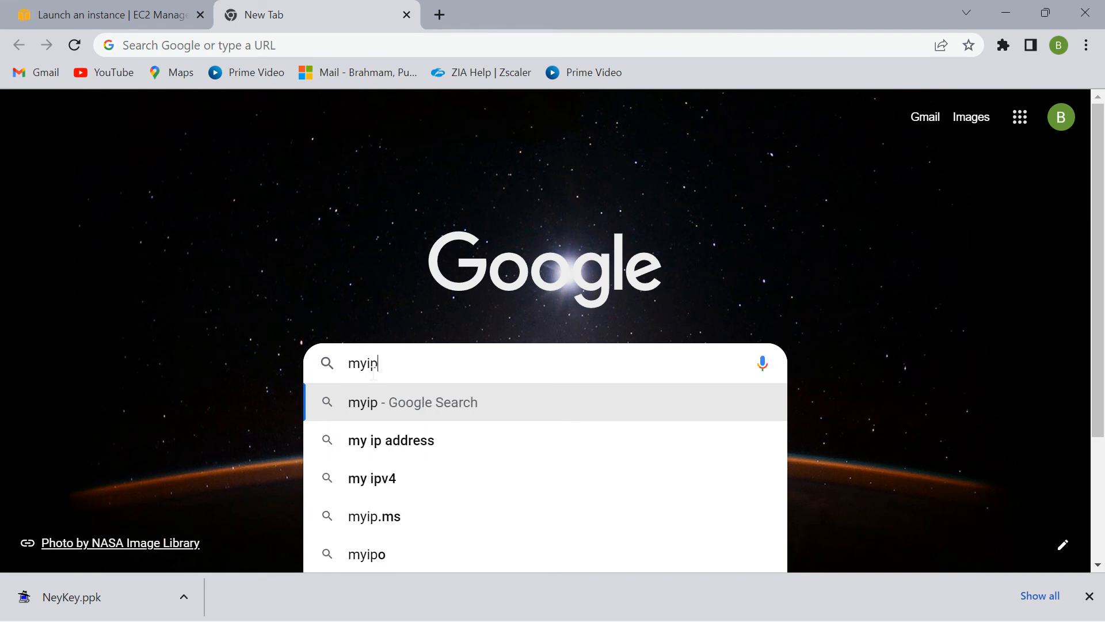
pyautogui.press('BackSpace')
pyautogui.press('BackSpace')
pyautogui.press('BackSpace')
pyautogui.press('BackSpace')
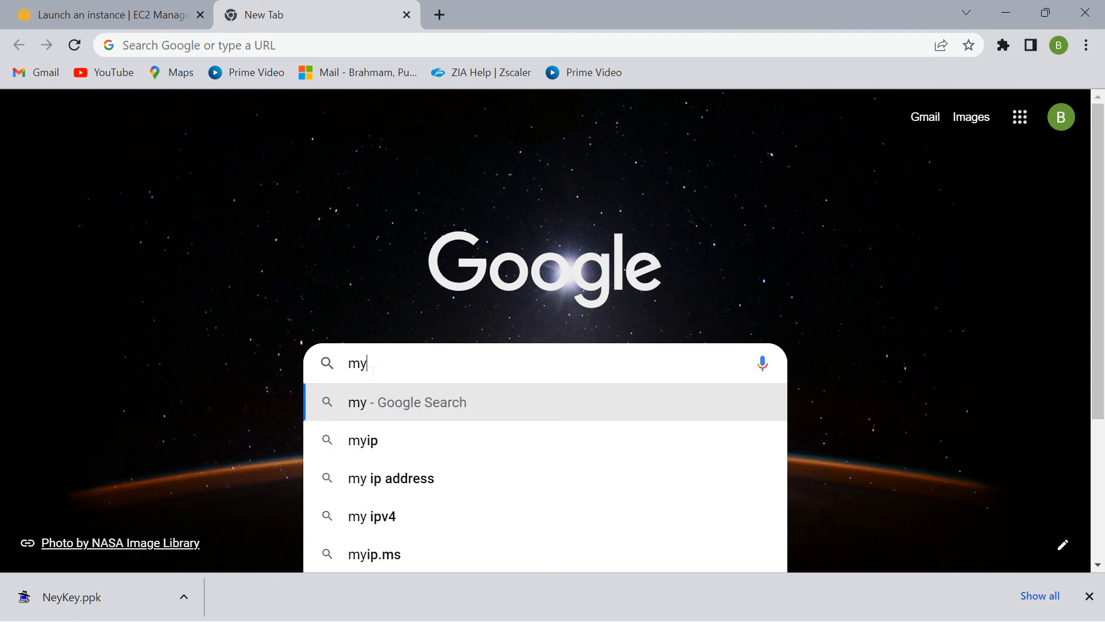
pyautogui.write('what ip my ip')
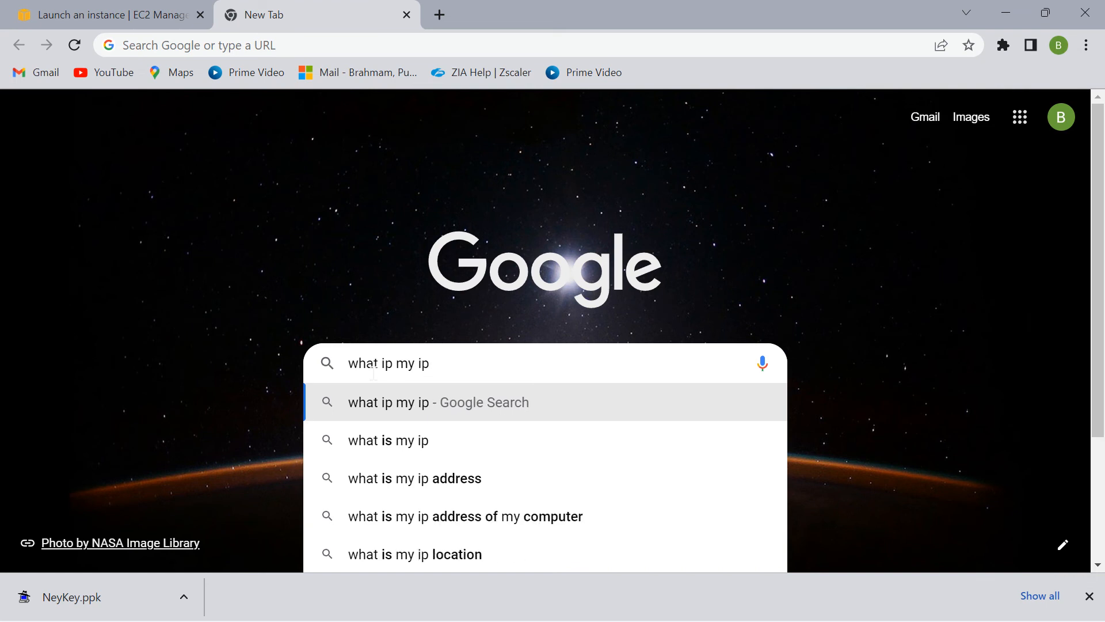
pyautogui.press('Return')
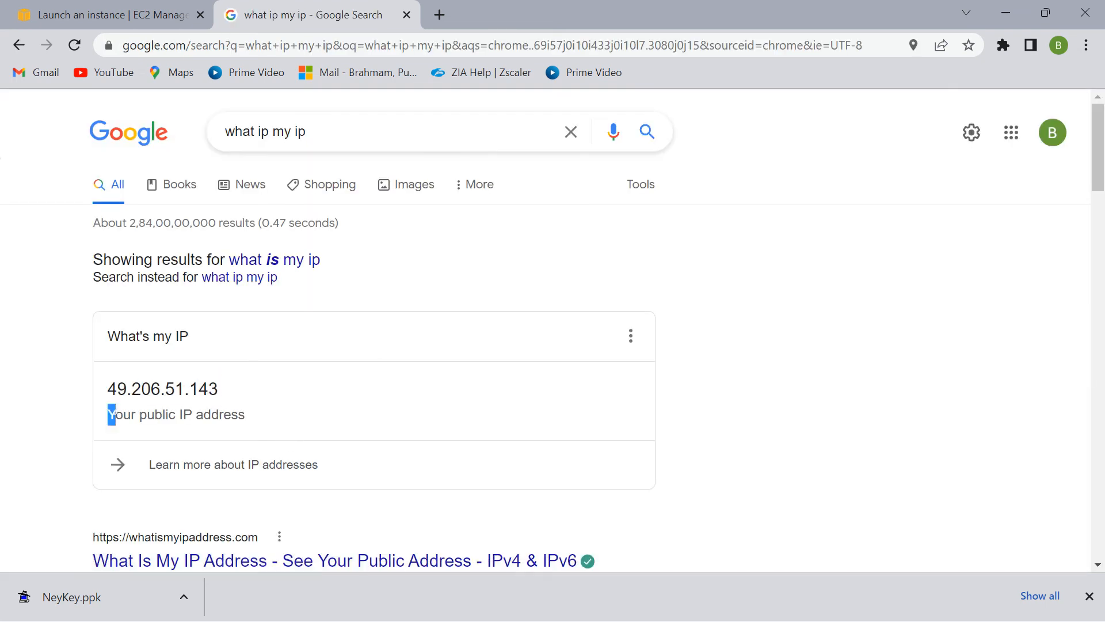
pyautogui.moveTo(111, 414); pyautogui.dragTo(115, 389)
pyautogui.click(104, 15)
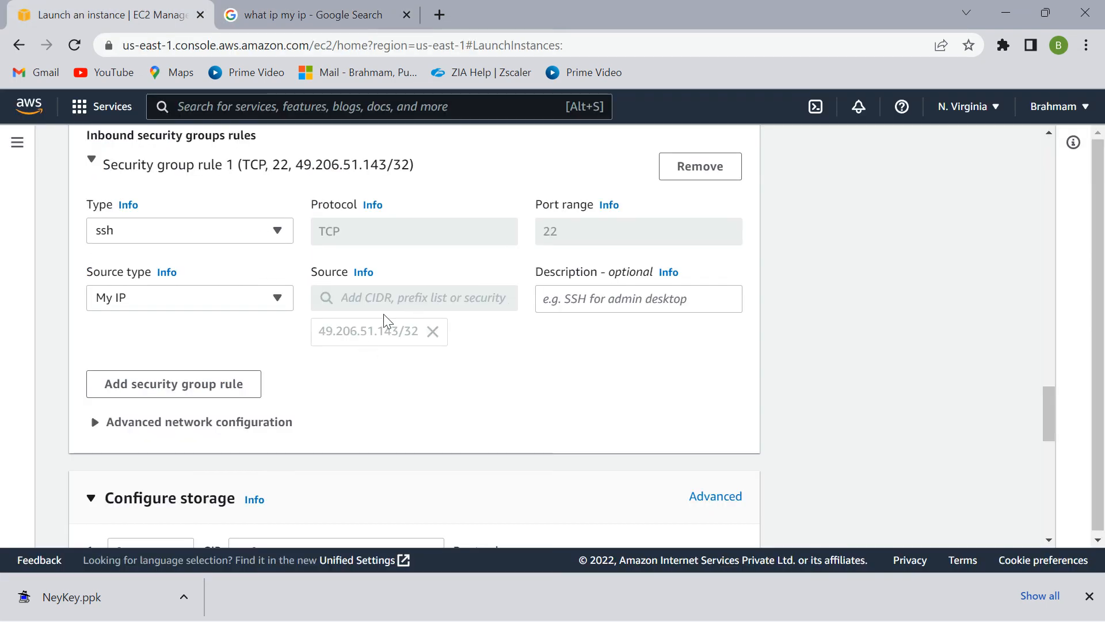
pyautogui.click(299, 11)
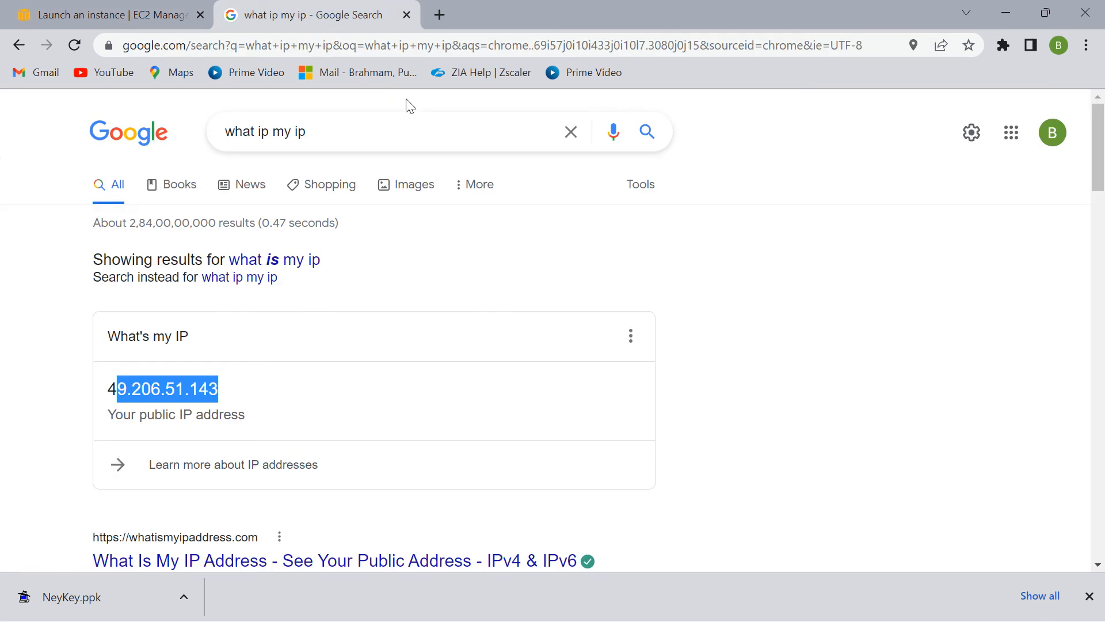
pyautogui.click(135, 26)
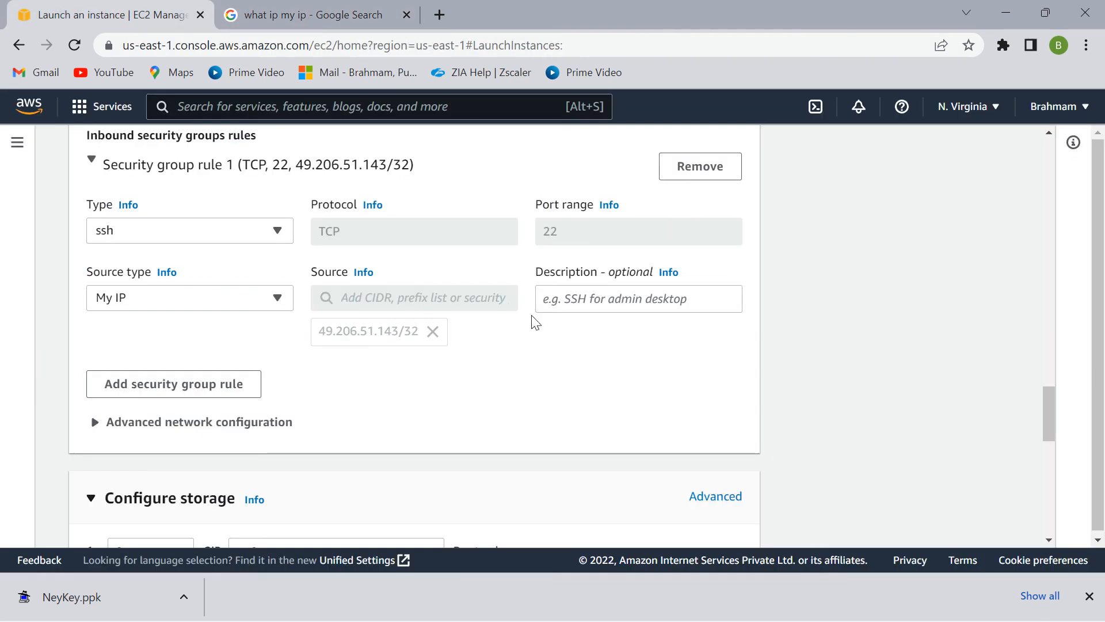
# Add a second inbound security group rule of type HTTP with the source type Anywhere.
pyautogui.click(176, 385)
pyautogui.scroll(-1, 192, 409)
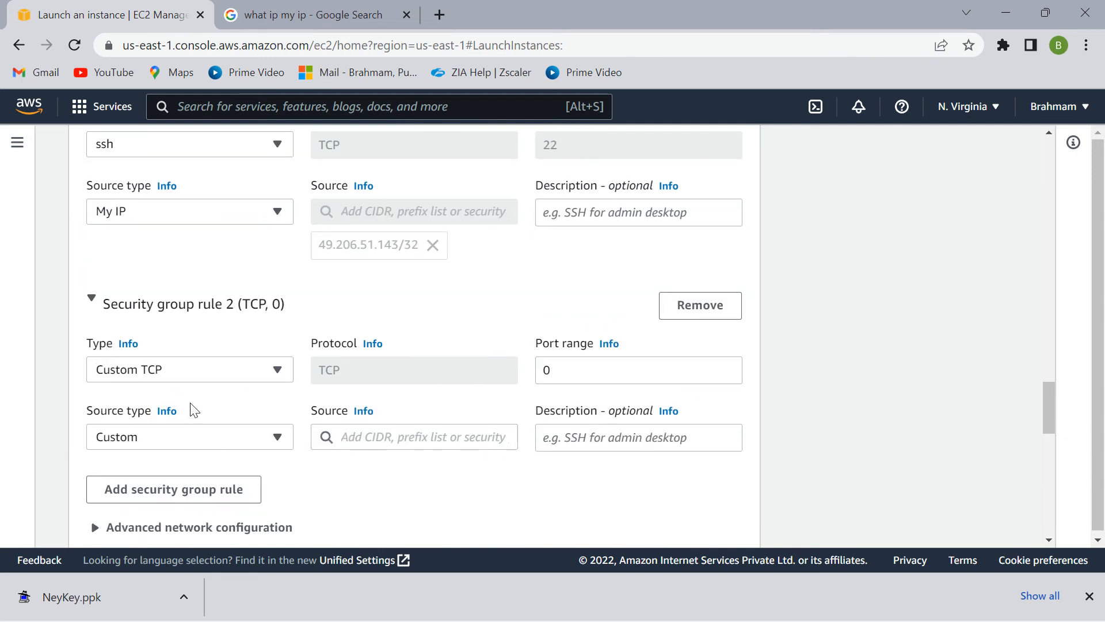
pyautogui.click(275, 376)
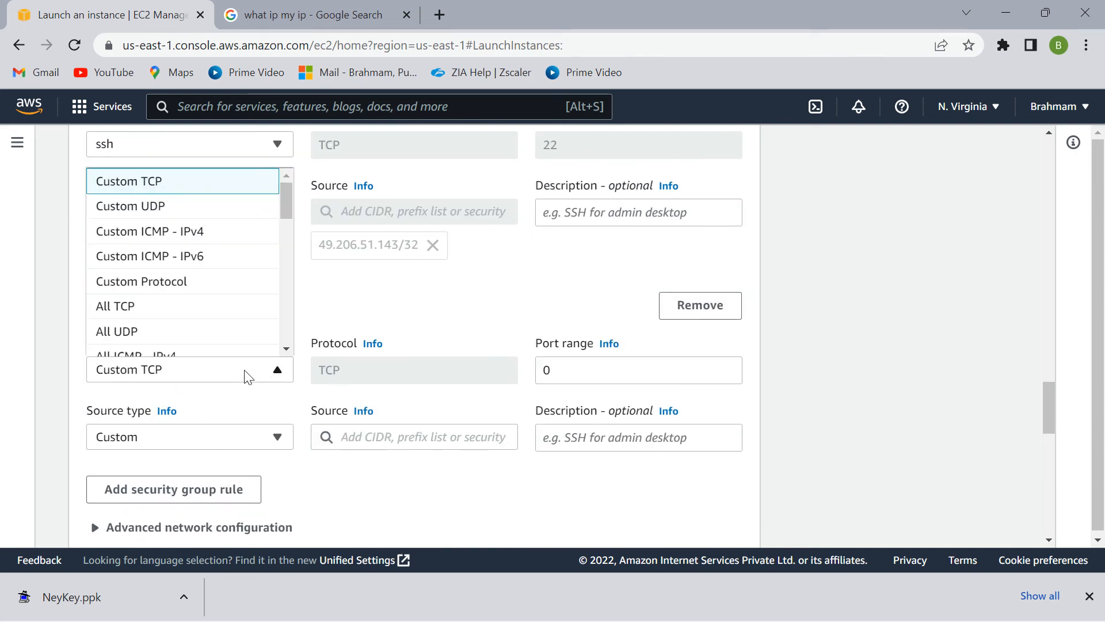
pyautogui.scroll(-5, 149, 311)
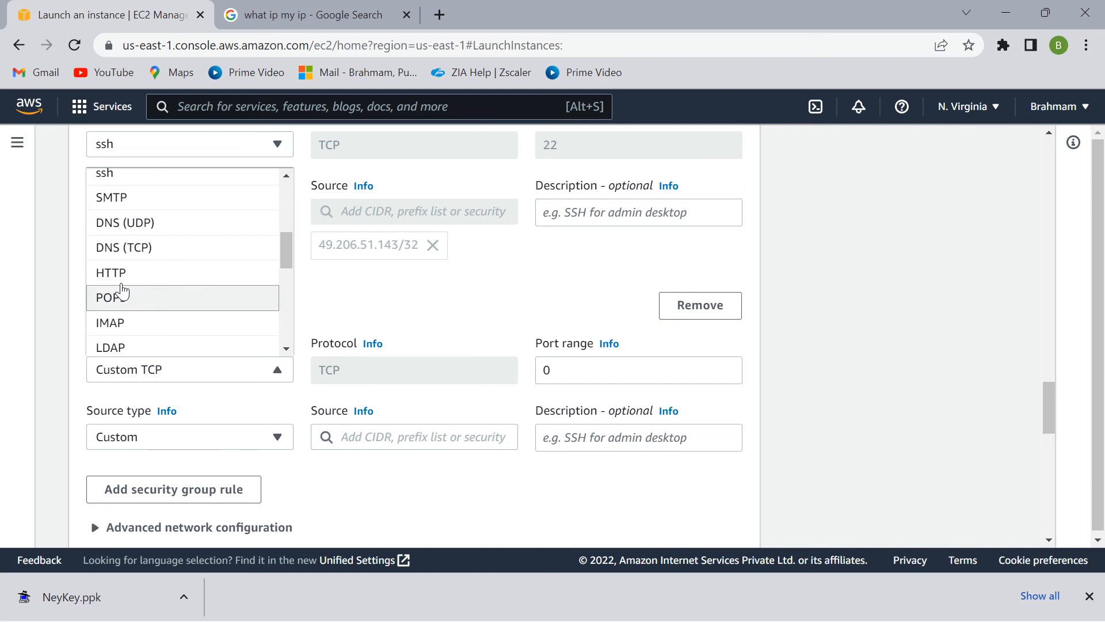
pyautogui.click(122, 283)
pyautogui.scroll(-1, 518, 395)
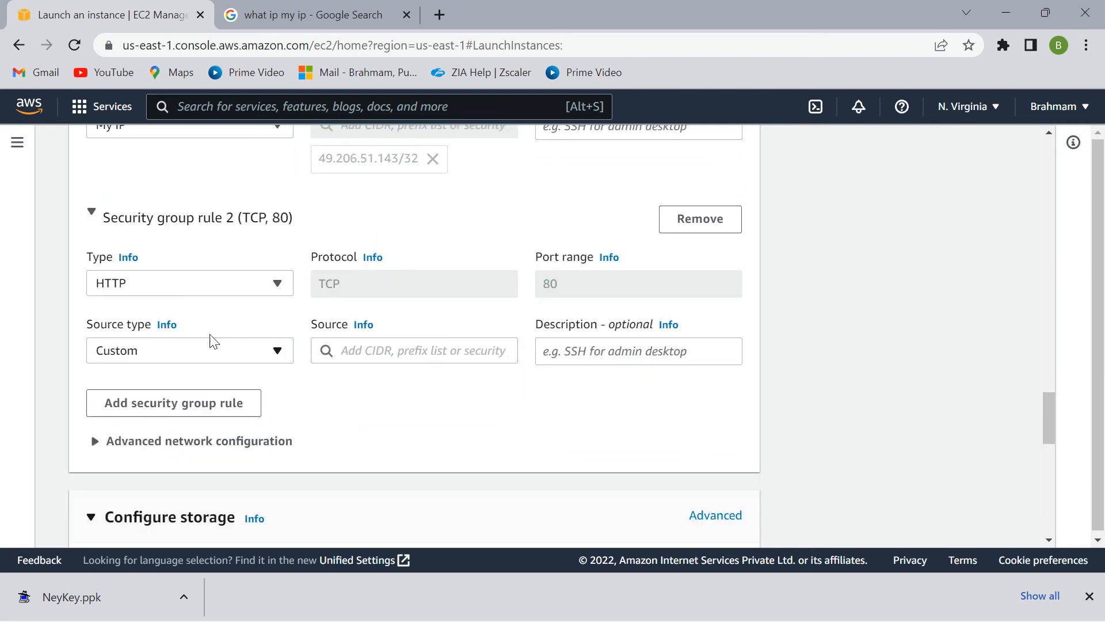
pyautogui.click(188, 358)
pyautogui.click(167, 380)
# Expand the instance's advanced details and go to the User data field.
pyautogui.scroll(-5, 344, 387)
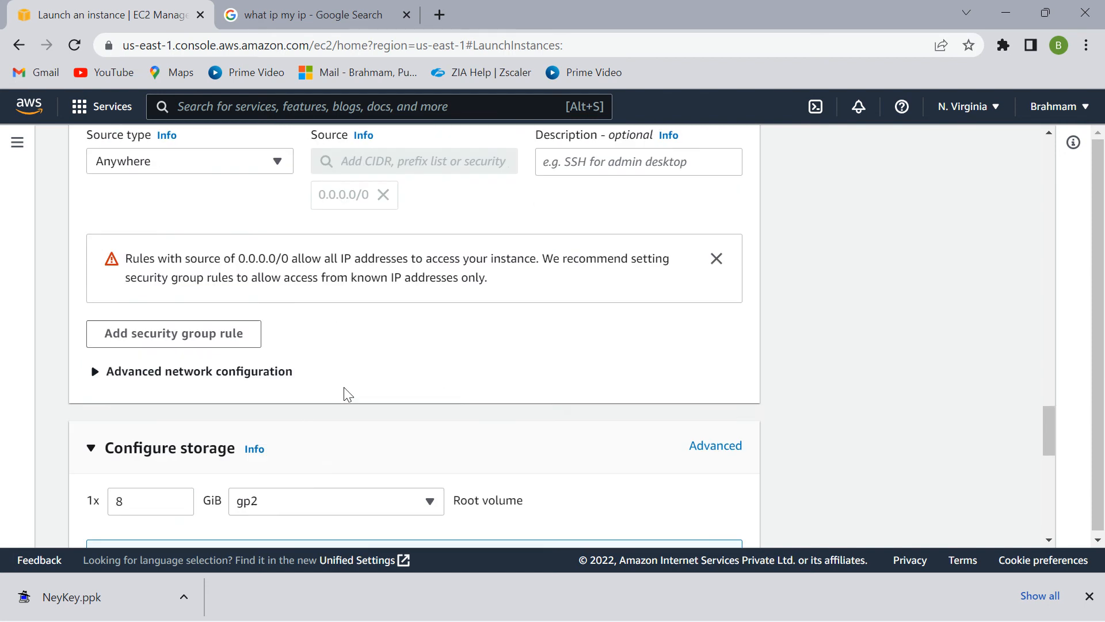
pyautogui.scroll(-3, 188, 341)
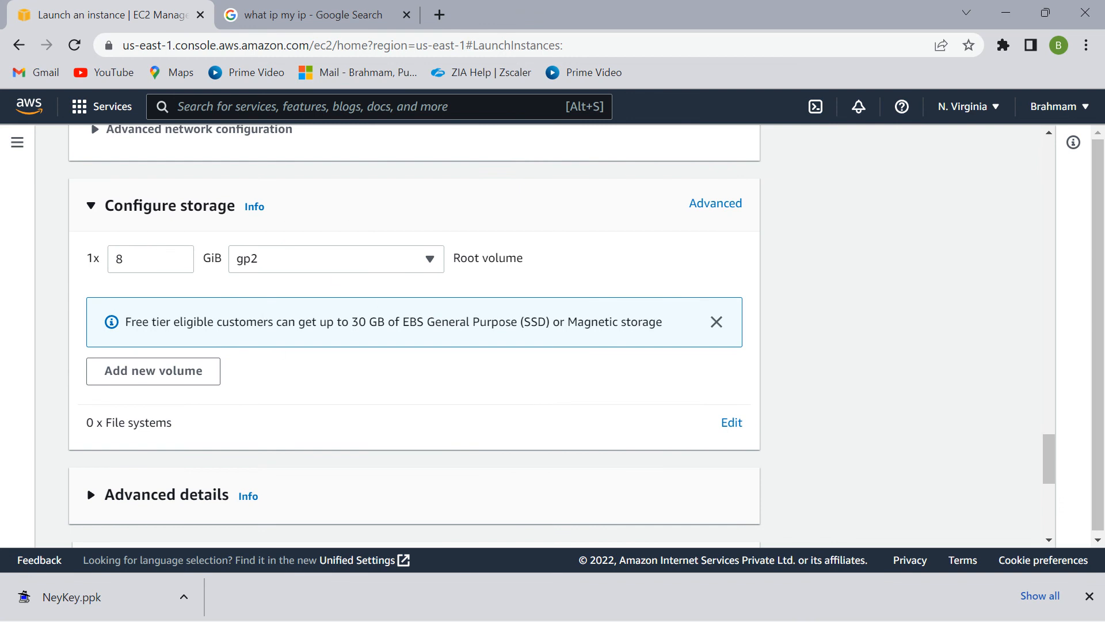
pyautogui.scroll(-5, 266, 341)
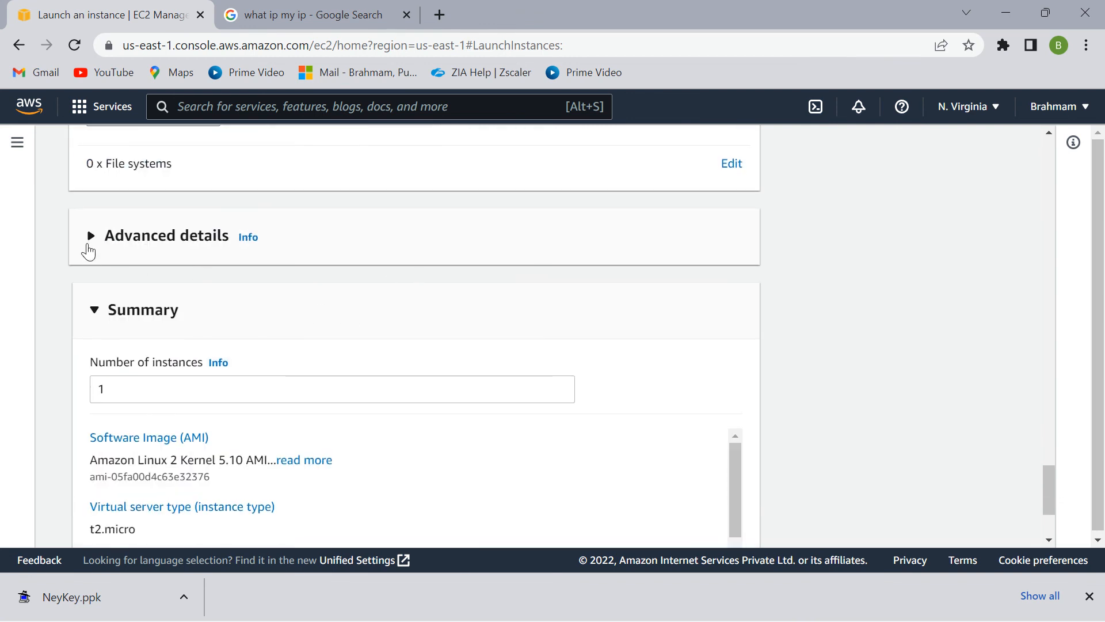
pyautogui.click(90, 236)
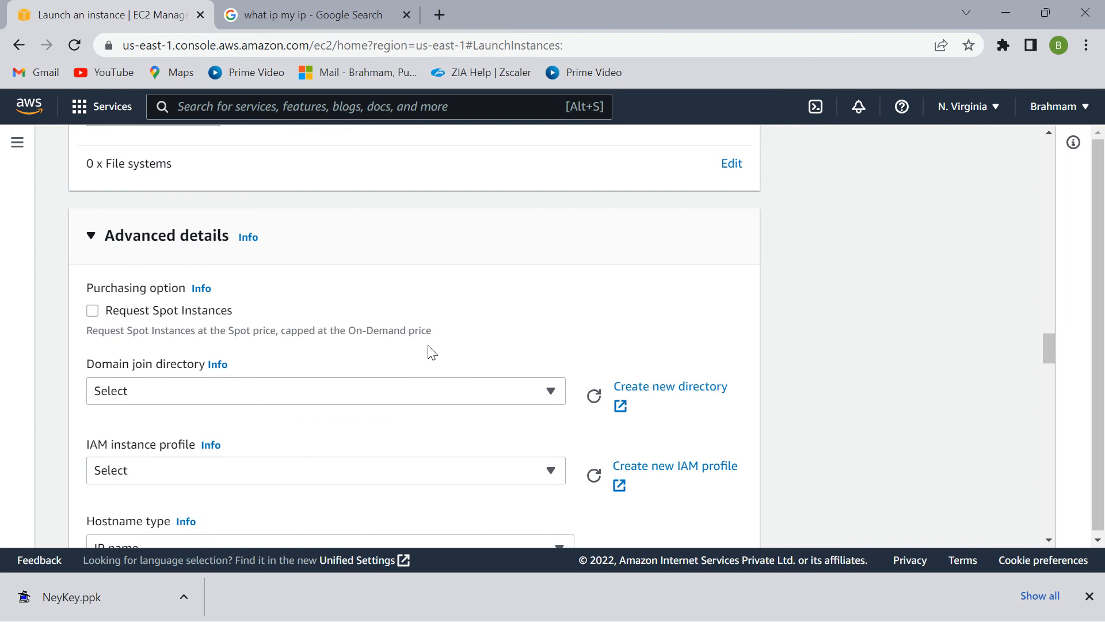
pyautogui.scroll(-6, 426, 360)
pyautogui.scroll(-20, 427, 356)
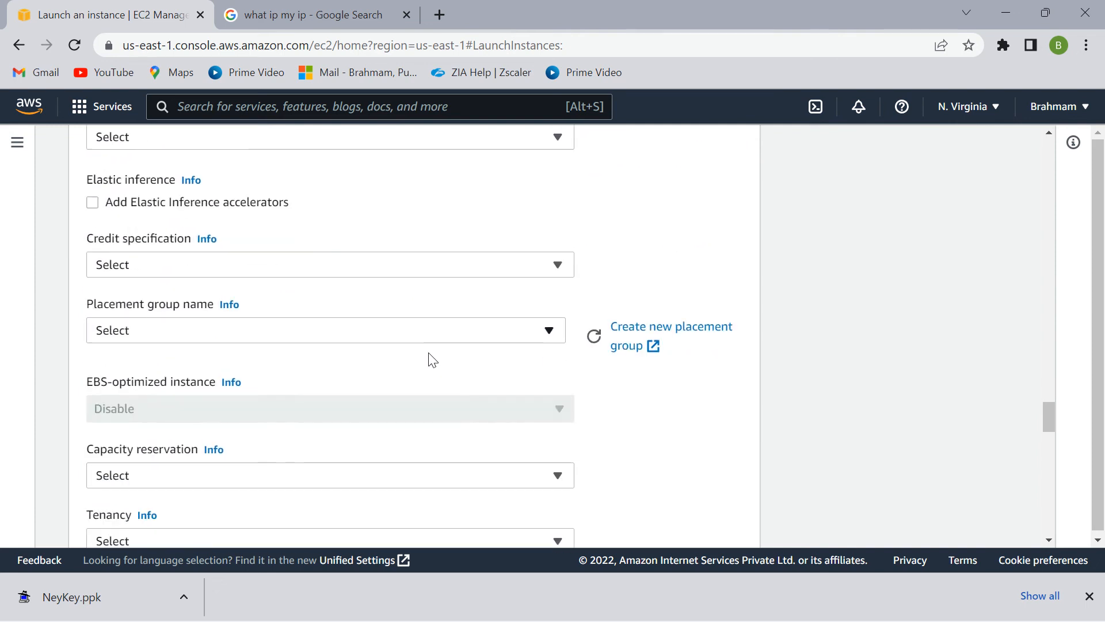
pyautogui.scroll(-4, 426, 356)
pyautogui.scroll(4, 427, 357)
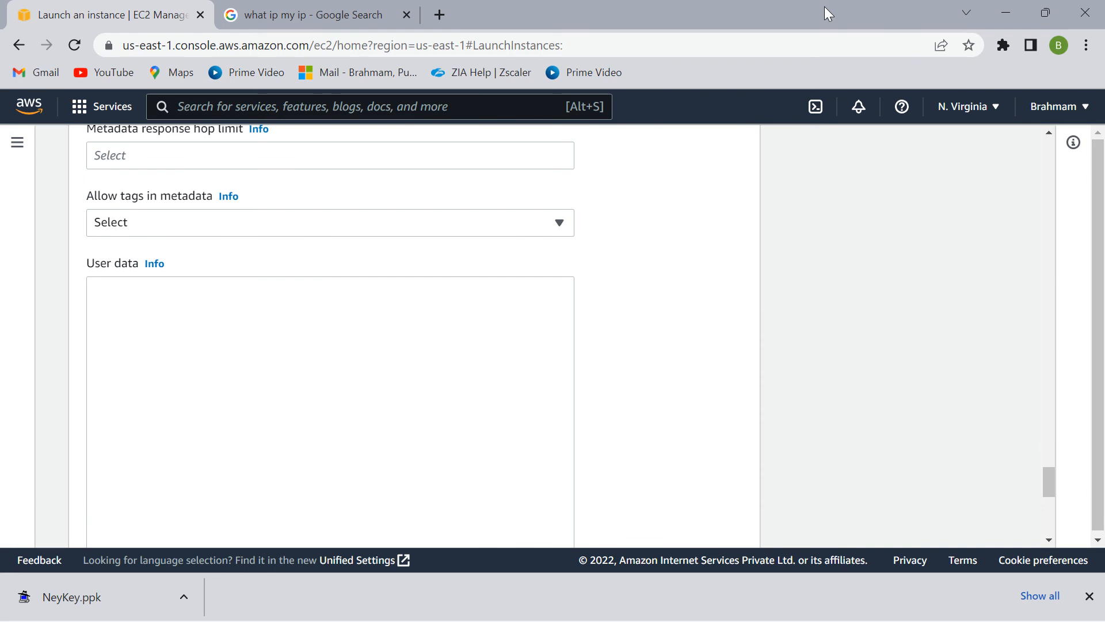
# Switch to the "AWS related" note in Notepad and examine the simple web server script, including its echo text for index.html.
pyautogui.click(1006, 13)
pyautogui.click(874, 265)
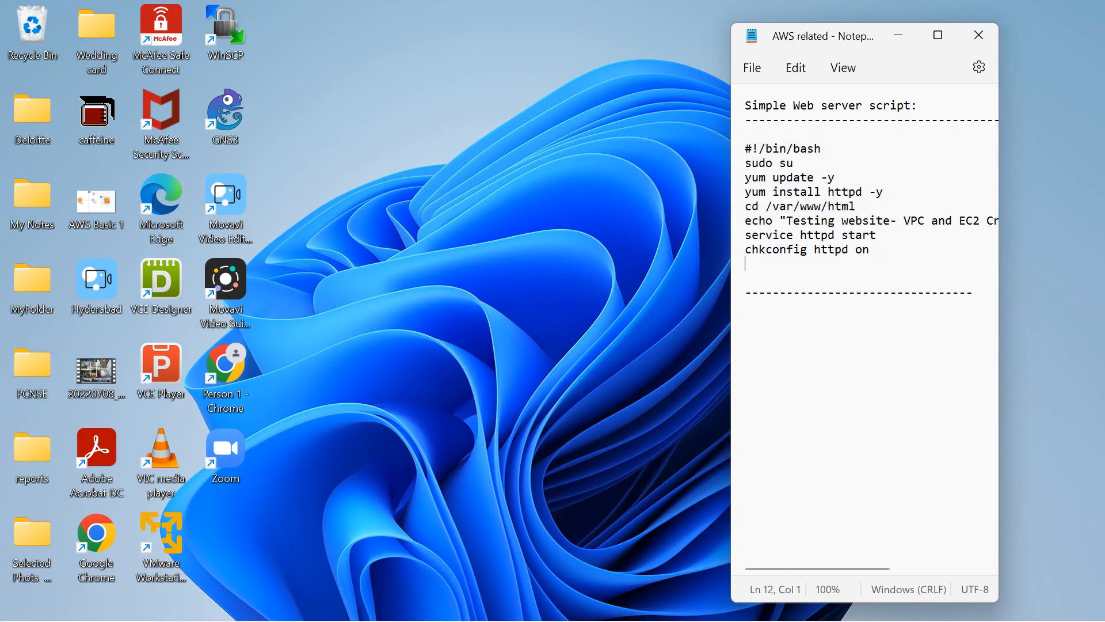
pyautogui.moveTo(871, 251); pyautogui.dragTo(745, 149)
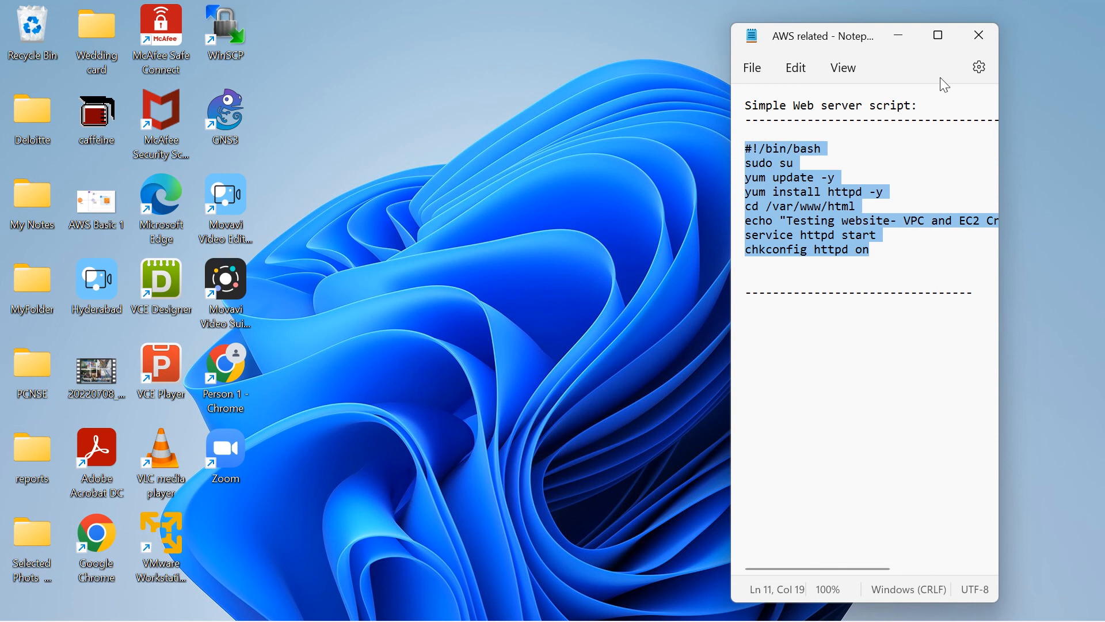
pyautogui.click(942, 35)
pyautogui.click(14, 256)
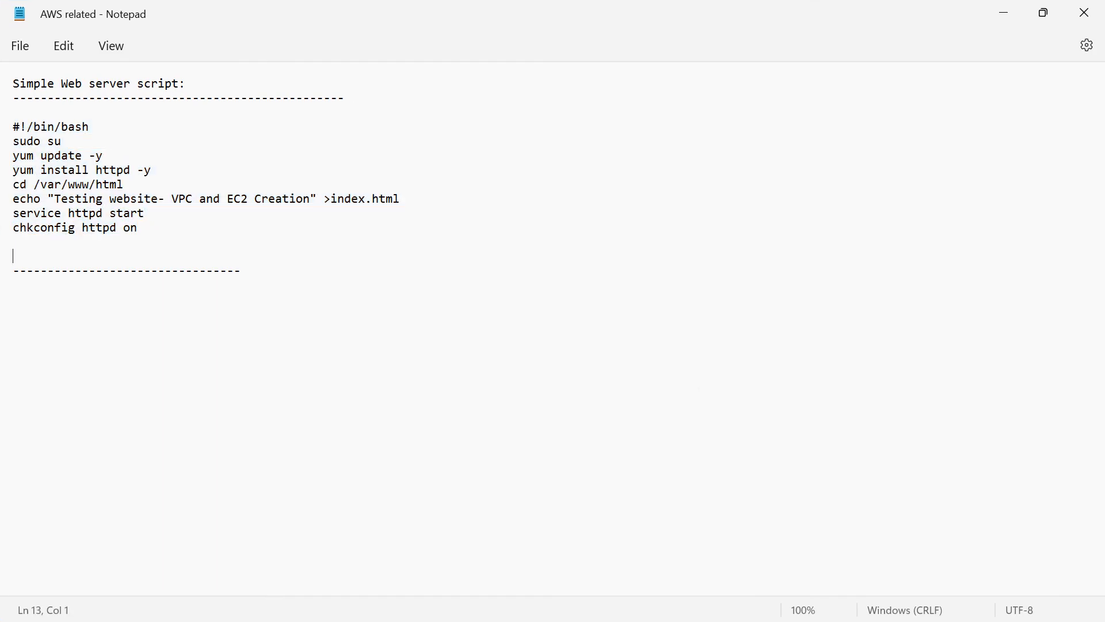
pyautogui.moveTo(311, 199); pyautogui.dragTo(56, 198)
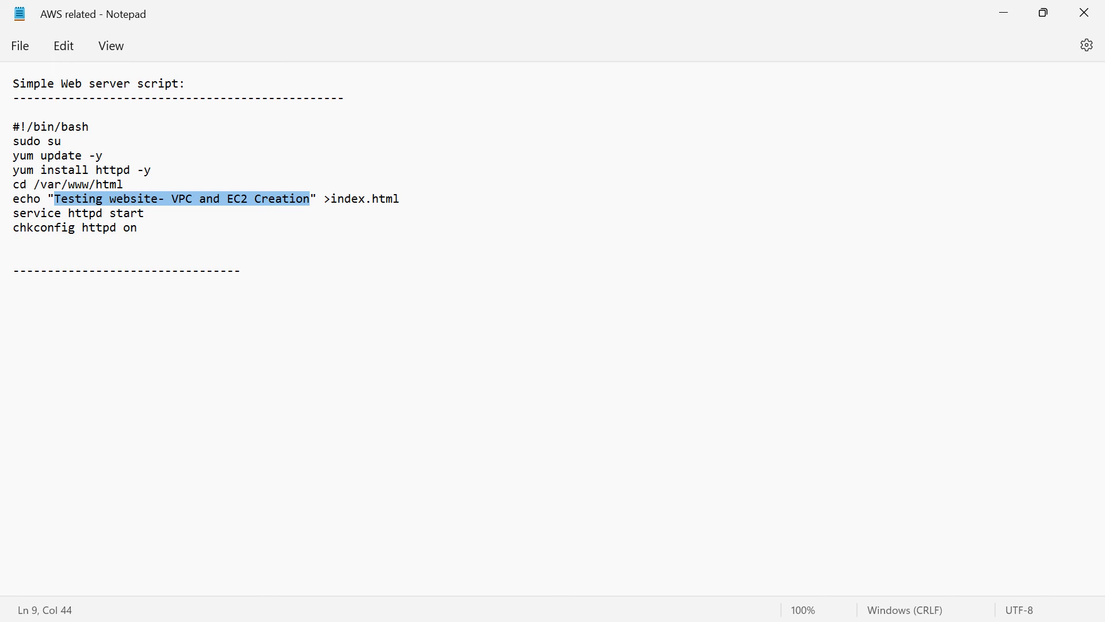
# Copy the web server script from "#!/bin/bash" through "chkconfig httpd on" and minimize the note.
pyautogui.moveTo(137, 227); pyautogui.dragTo(13, 126)
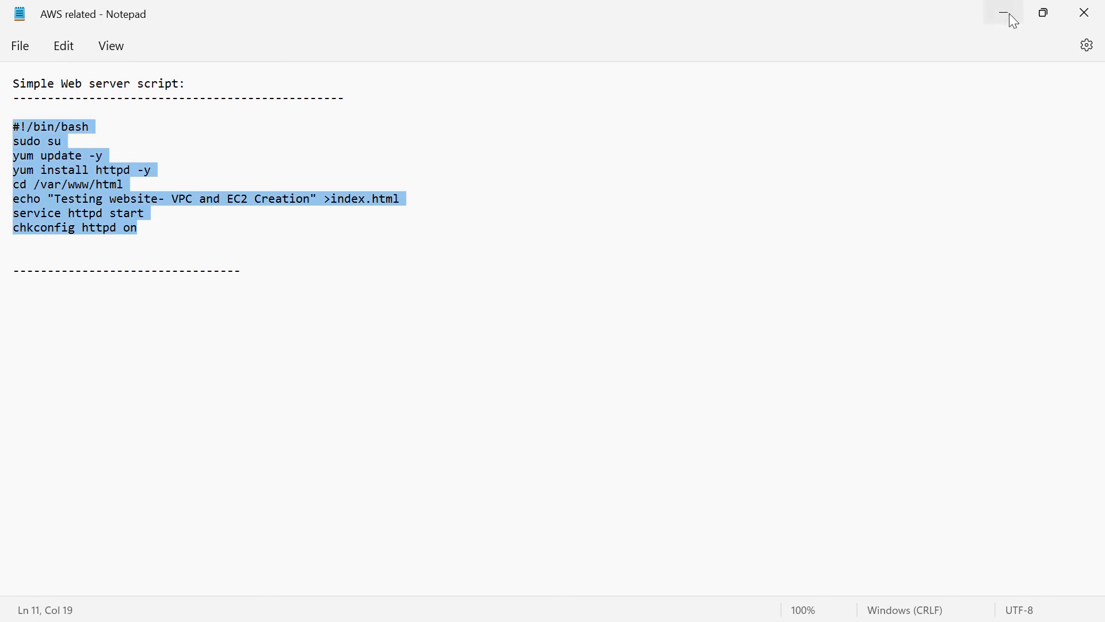
pyautogui.click(144, 241)
pyautogui.moveTo(137, 228); pyautogui.dragTo(12, 126)
pyautogui.hotkey('ctrl', 'c')
pyautogui.click(1004, 12)
# Switch back to the EC2 launch page in Chrome and paste the web server script into the User data field.
pyautogui.click(747, 609)
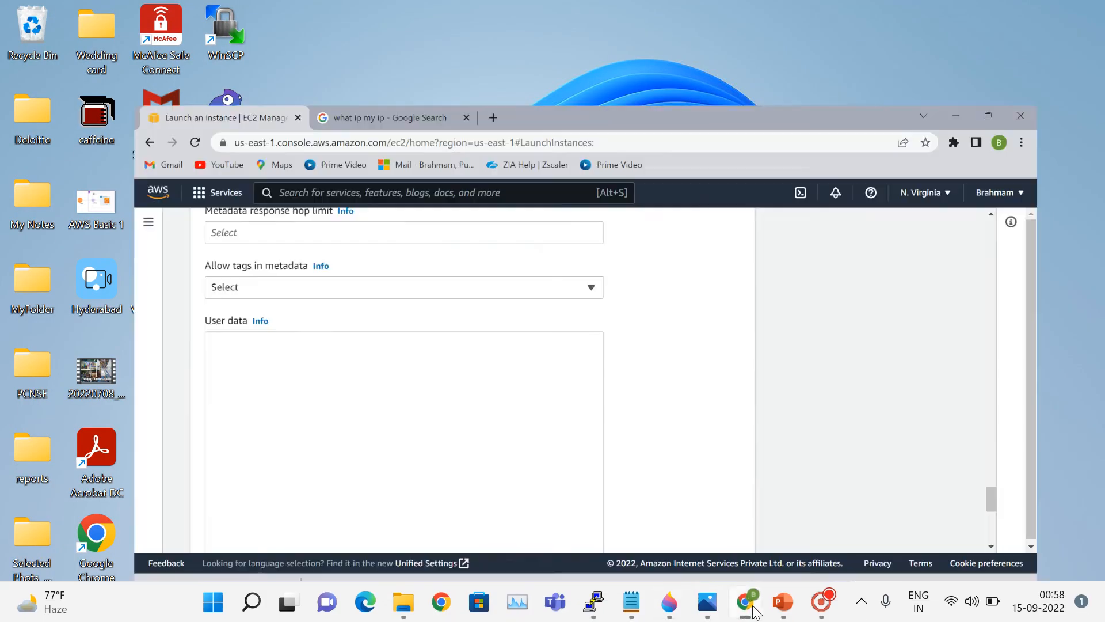
pyautogui.click(143, 309)
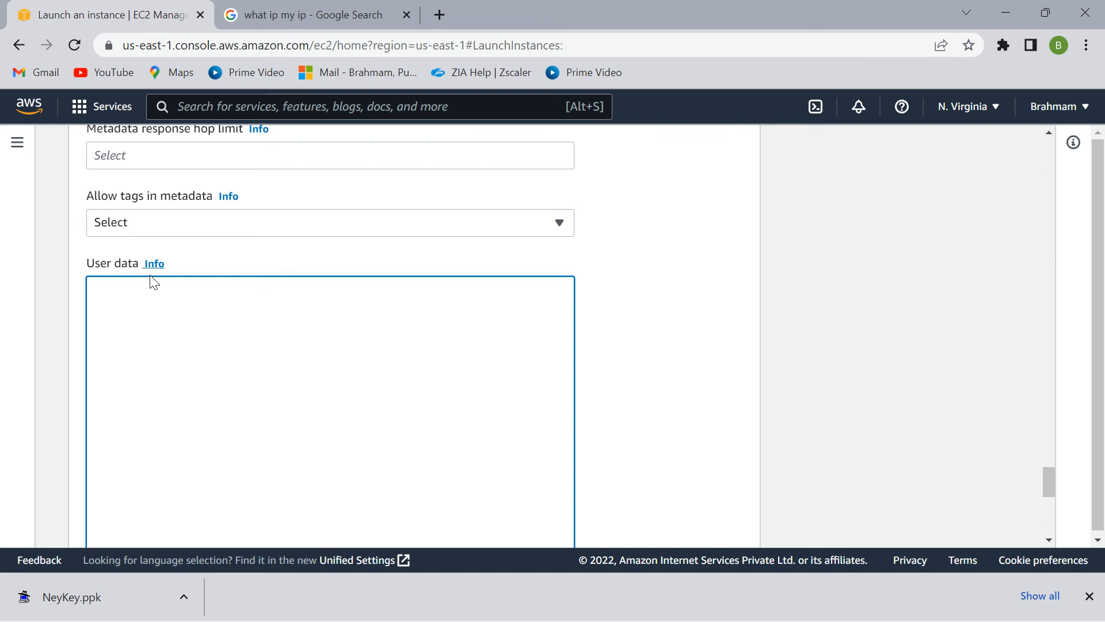
pyautogui.hotkey('ctrl', 'v')
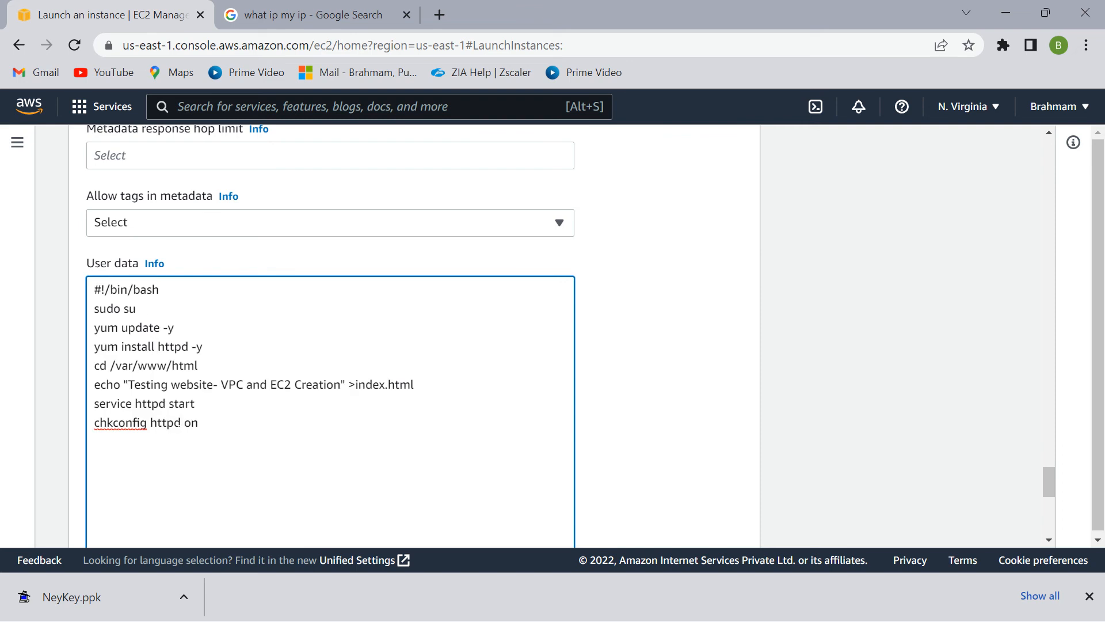
# Review the launch summary's number of instances, AMI, instance type, firewall and storage, and return to the Name and tags section.
pyautogui.scroll(-3, 238, 466)
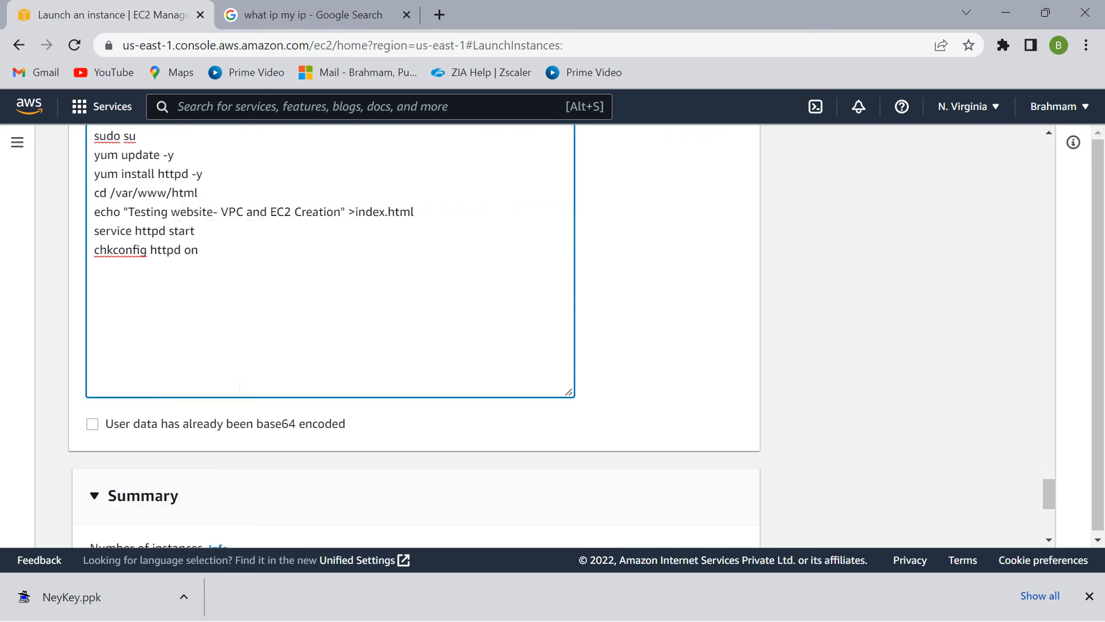
pyautogui.scroll(-5, 444, 343)
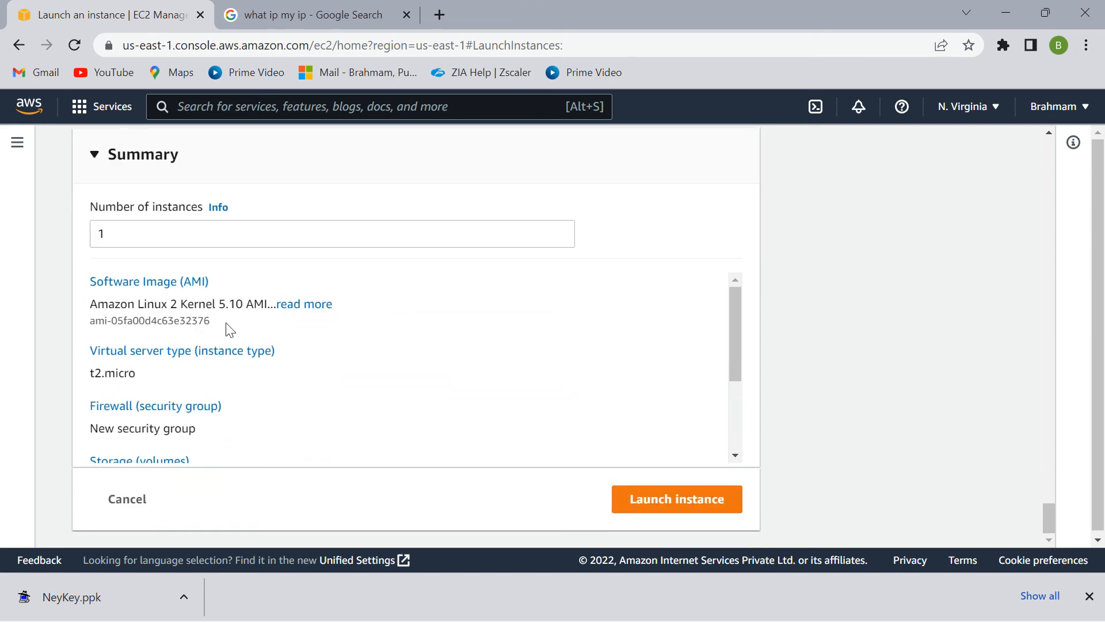
pyautogui.scroll(-3, 226, 316)
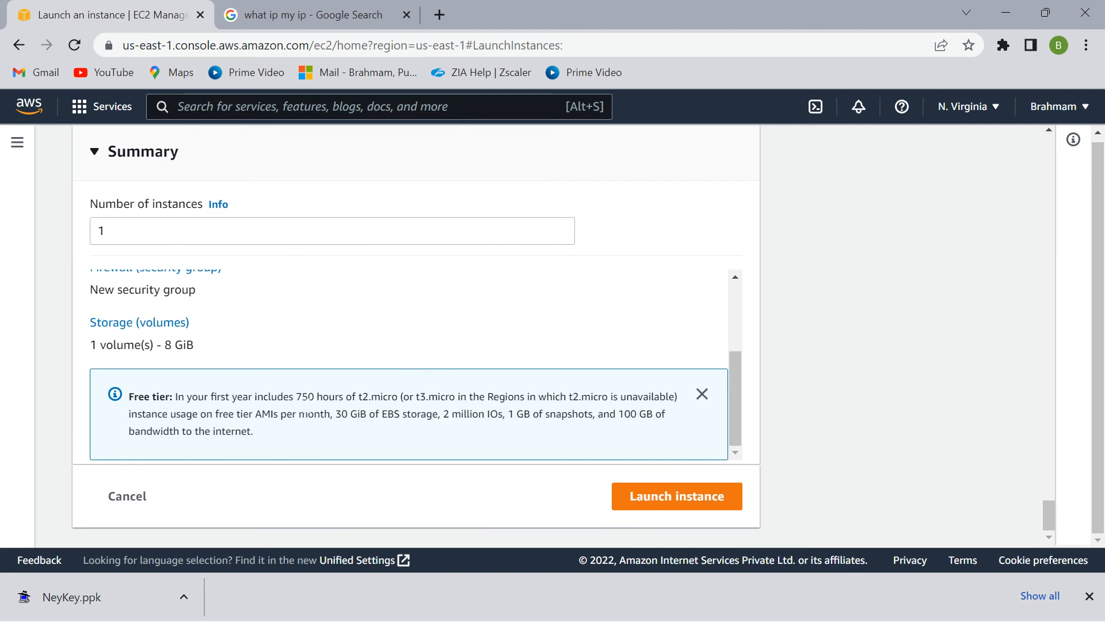
pyautogui.scroll(10, 253, 357)
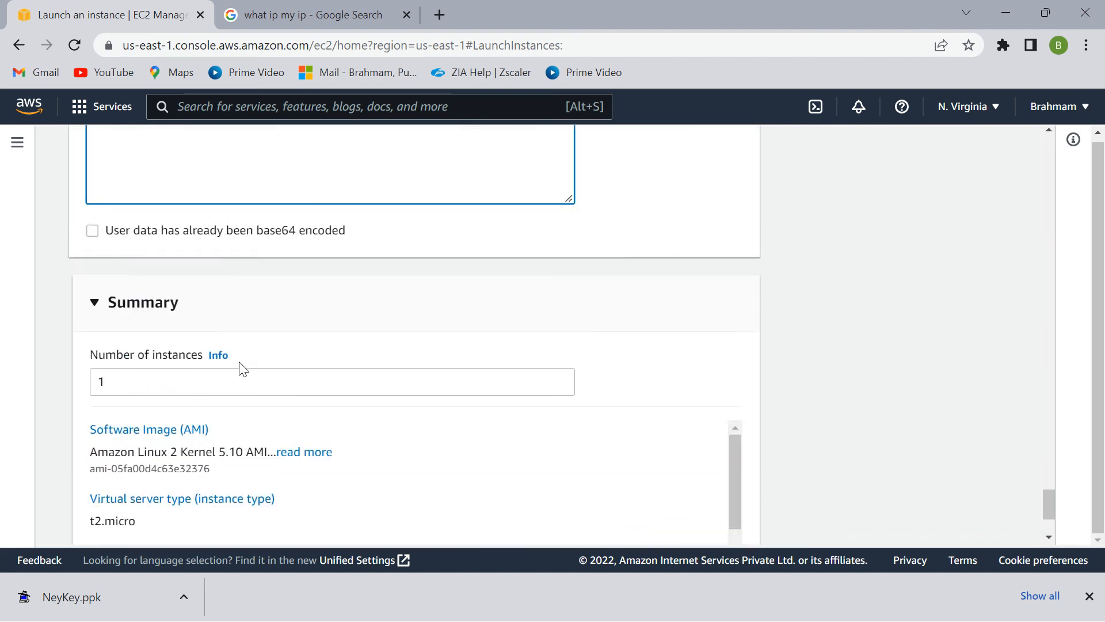
pyautogui.scroll(15, 259, 399)
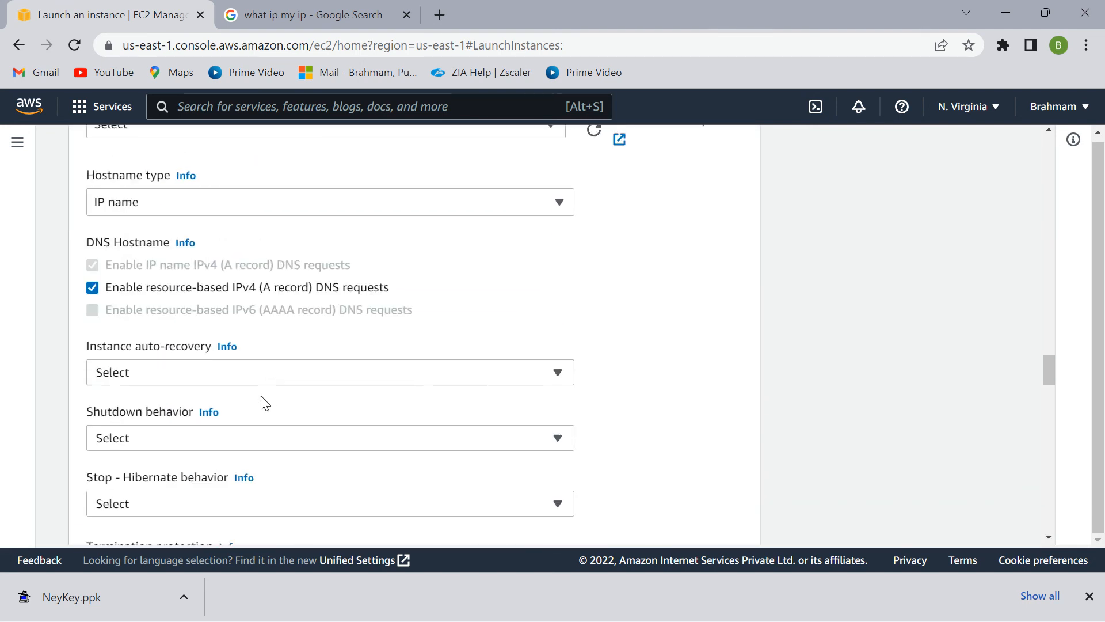
pyautogui.scroll(15, 265, 401)
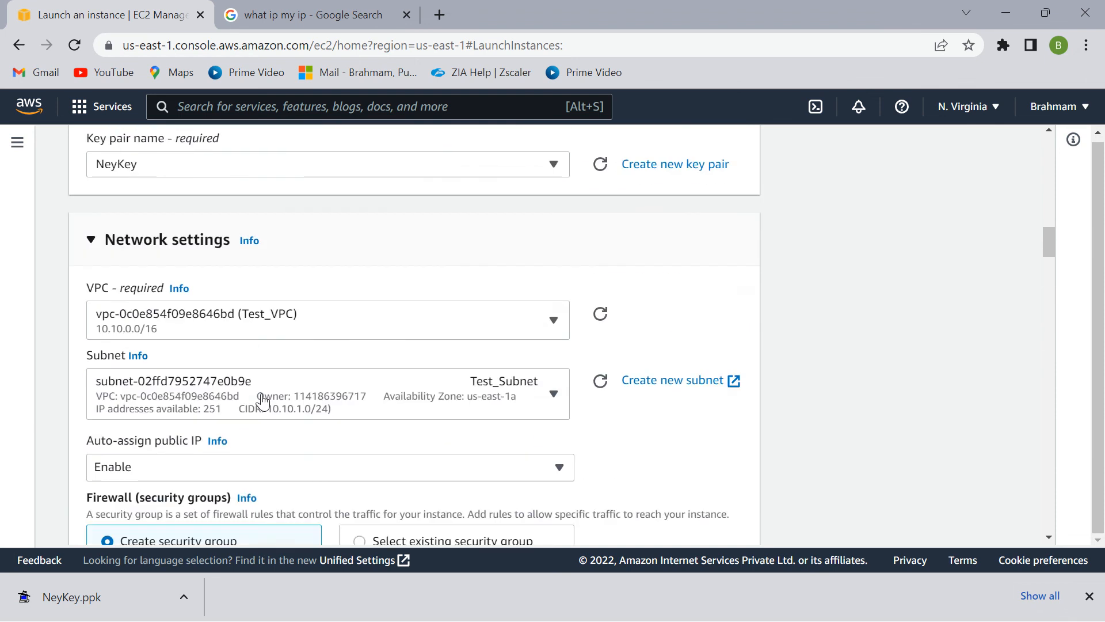
pyautogui.scroll(15, 263, 401)
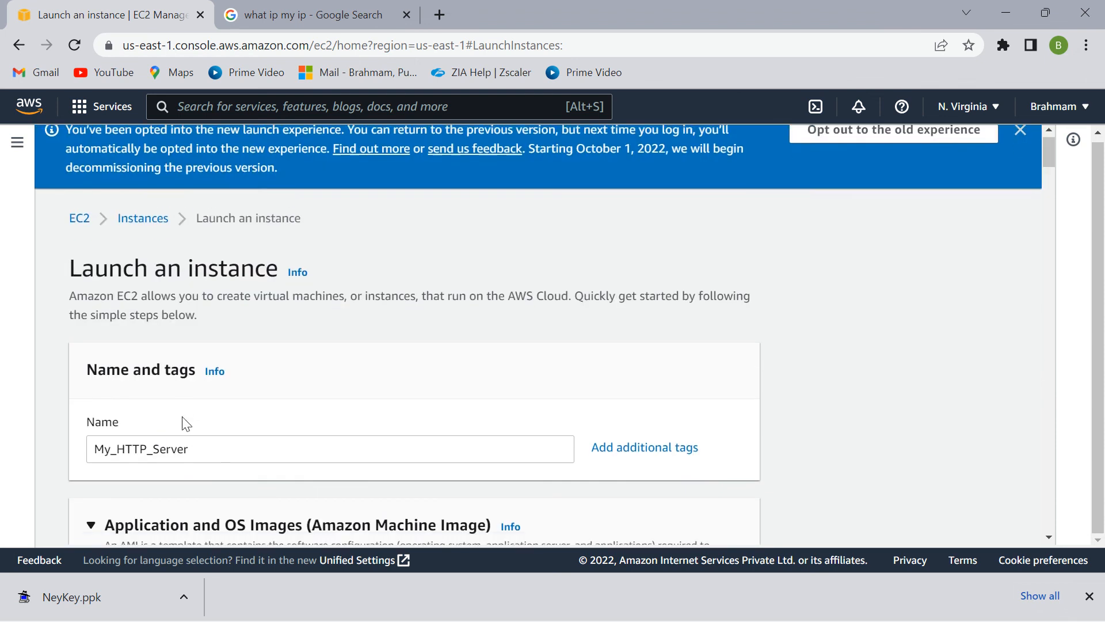
# Review the instance's AMI, instance type, key pair, VPC, subnet, public IP and security group settings before launch.
pyautogui.scroll(-6, 172, 285)
pyautogui.scroll(-3, 181, 299)
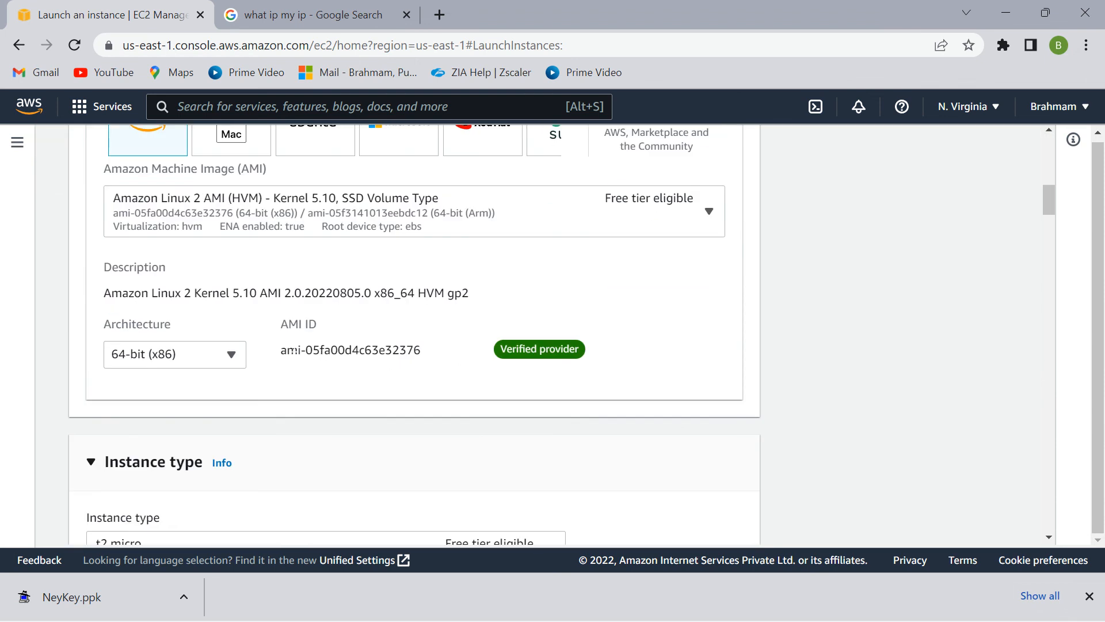
pyautogui.scroll(-4, 332, 332)
pyautogui.scroll(5, 193, 328)
pyautogui.scroll(1, 197, 334)
pyautogui.scroll(-5, 325, 357)
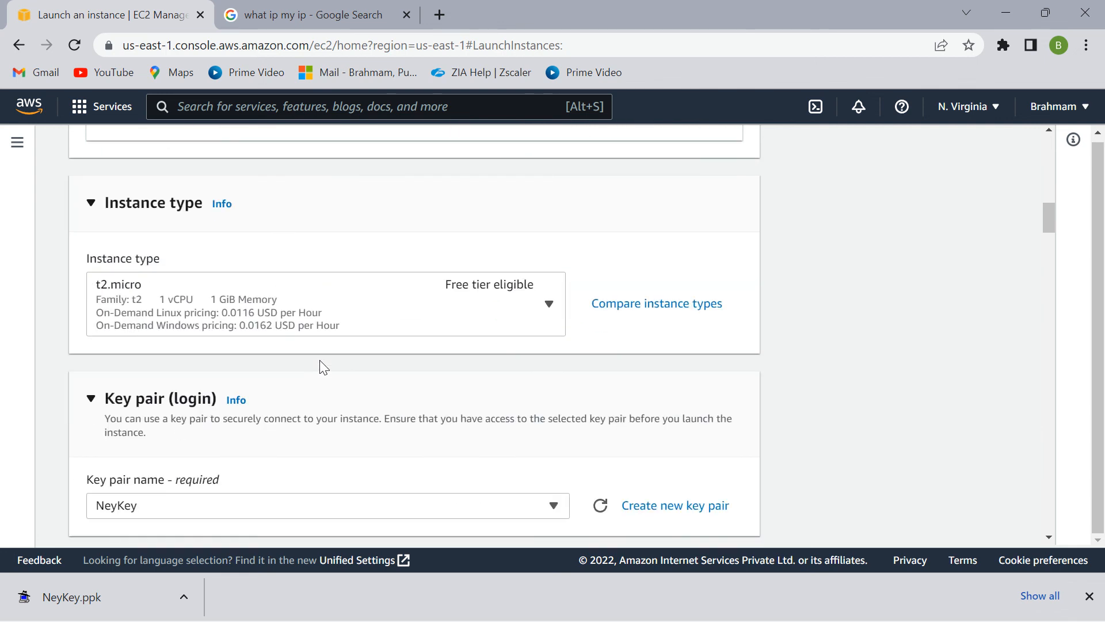
pyautogui.scroll(-4, 190, 340)
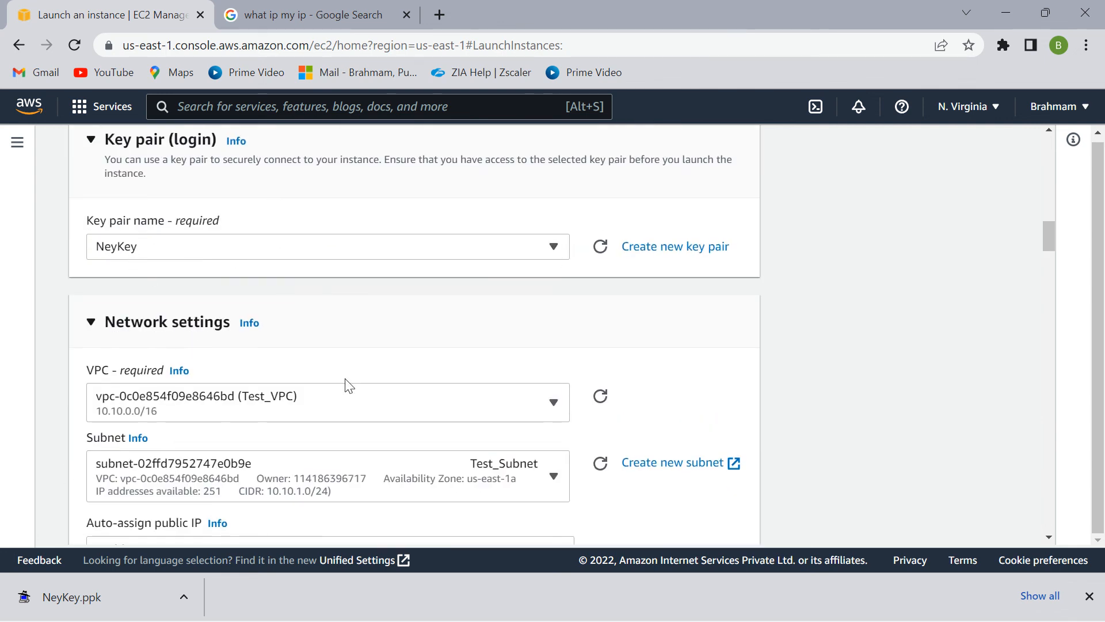
pyautogui.scroll(-3, 334, 379)
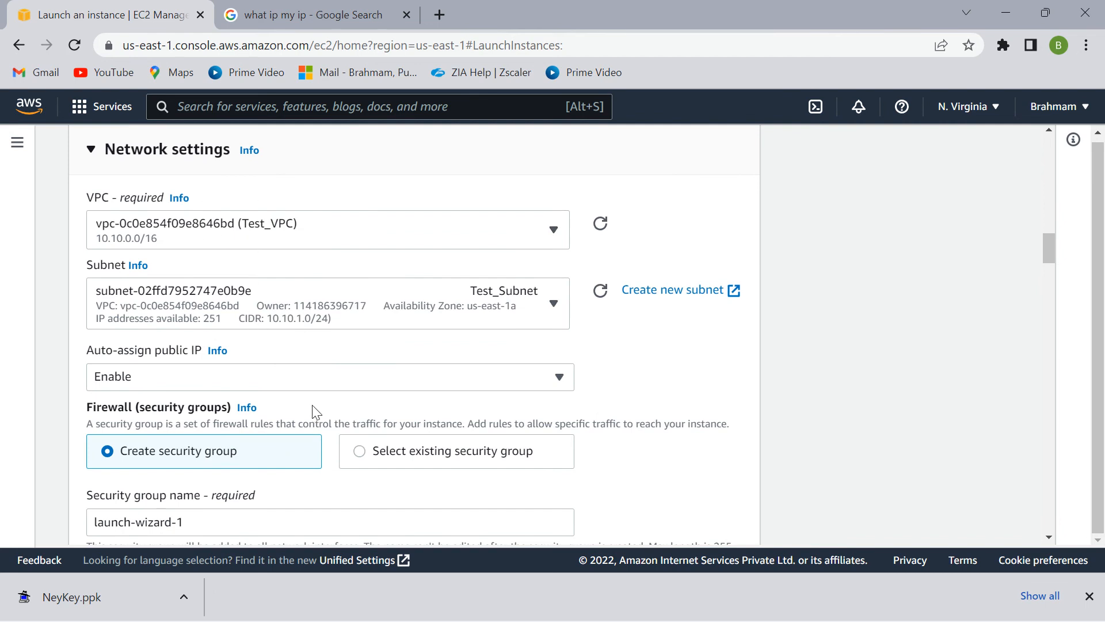
pyautogui.scroll(-2, 313, 411)
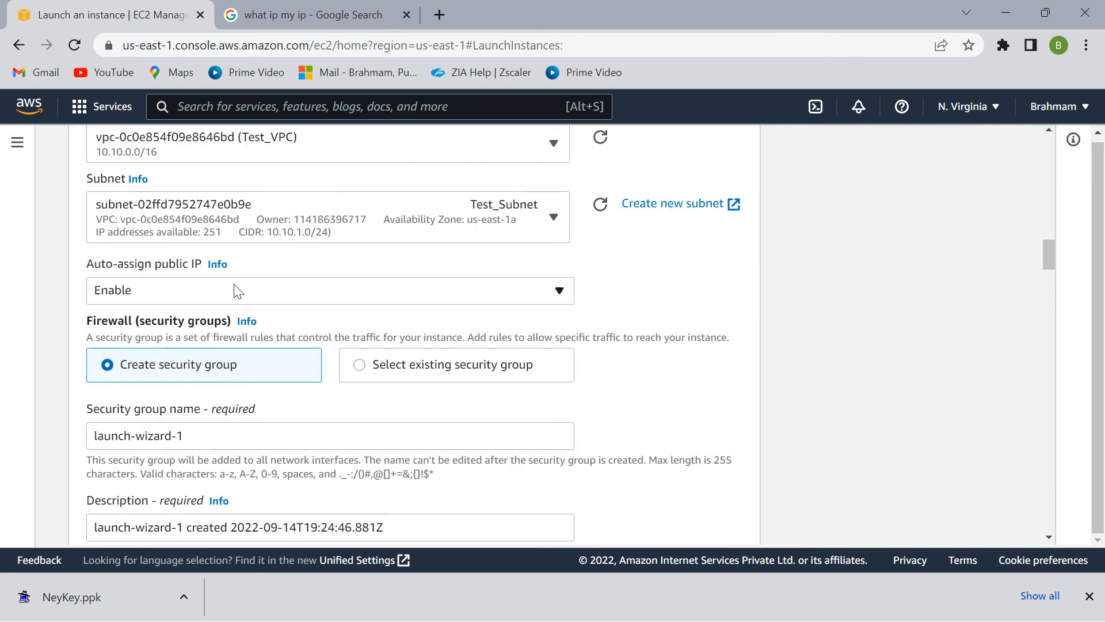
pyautogui.scroll(-2, 282, 399)
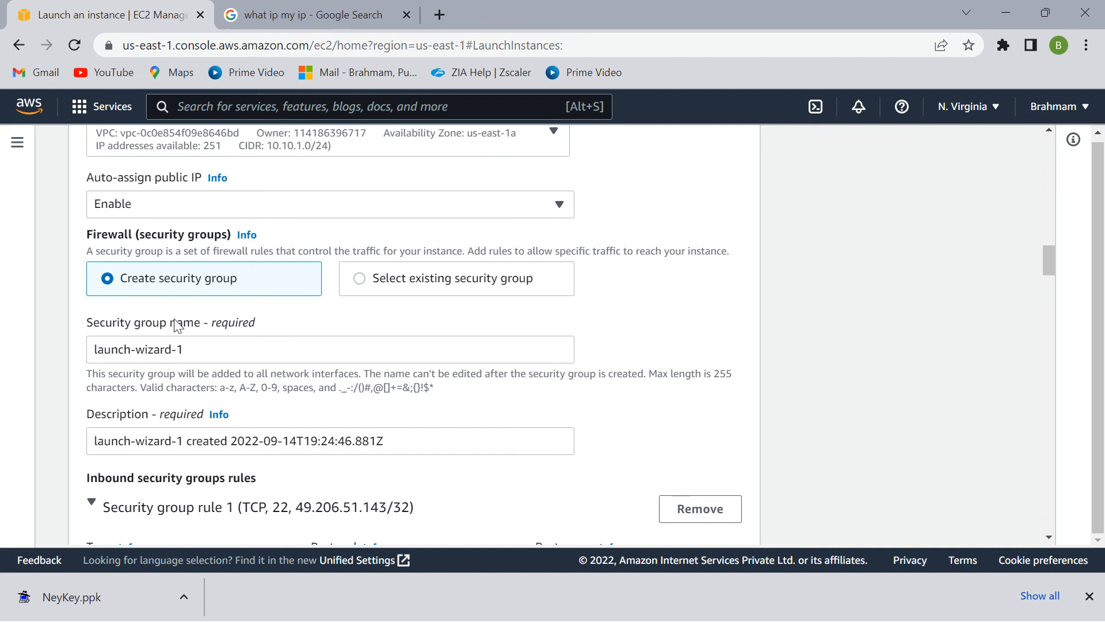
# Review the inbound SSH and HTTP rules, storage, advanced details and user data script down to the end of the launch form.
pyautogui.scroll(-6, 207, 369)
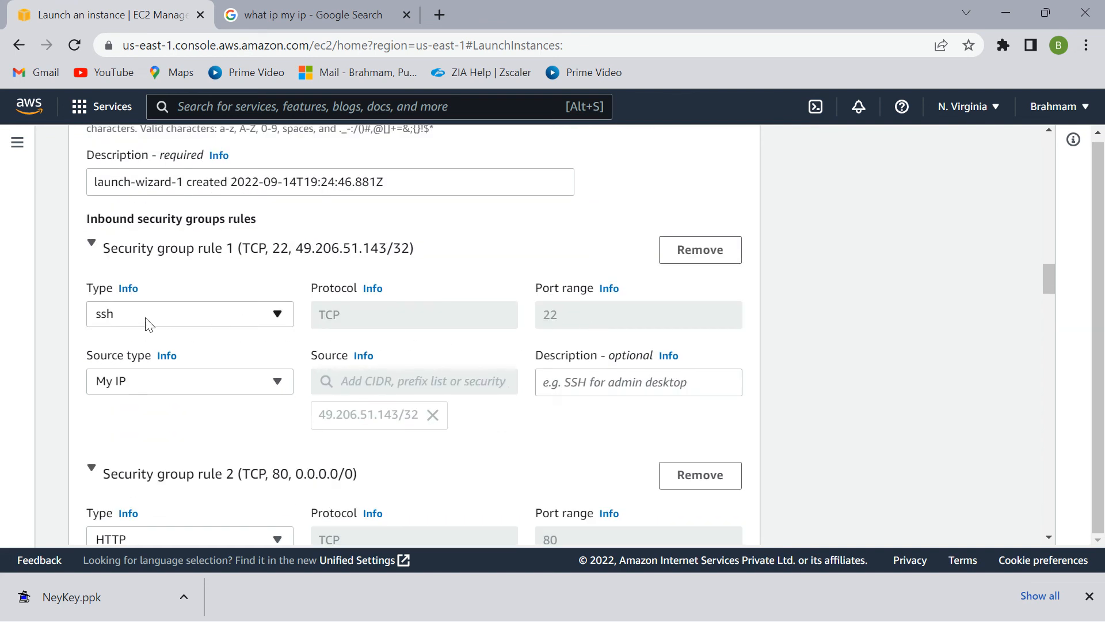
pyautogui.scroll(-4, 337, 351)
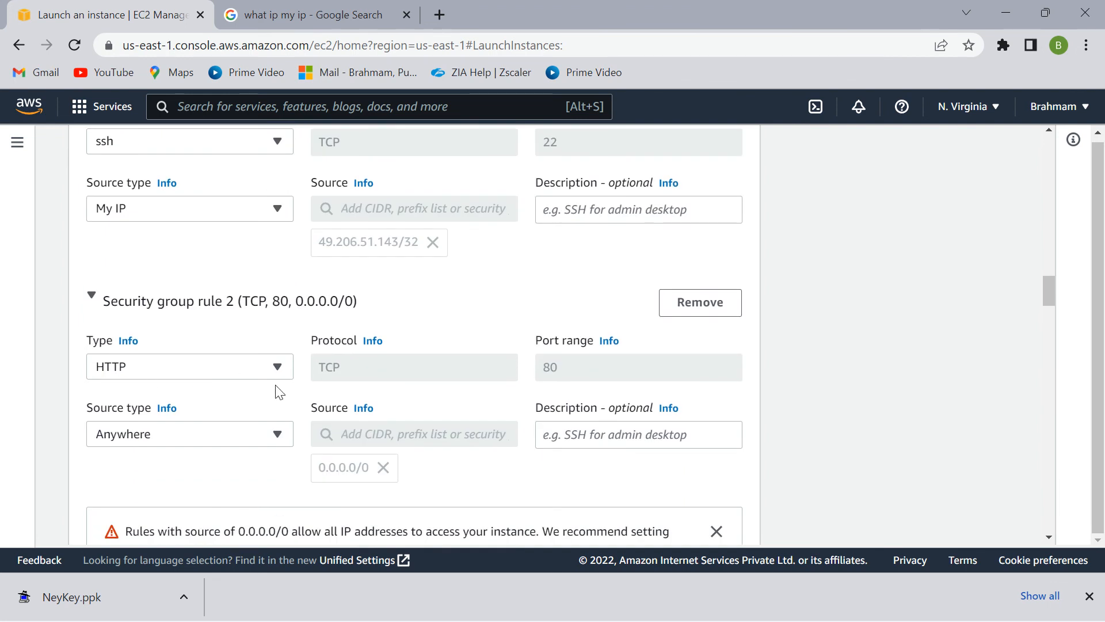
pyautogui.scroll(-6, 279, 389)
pyautogui.scroll(-13, 302, 387)
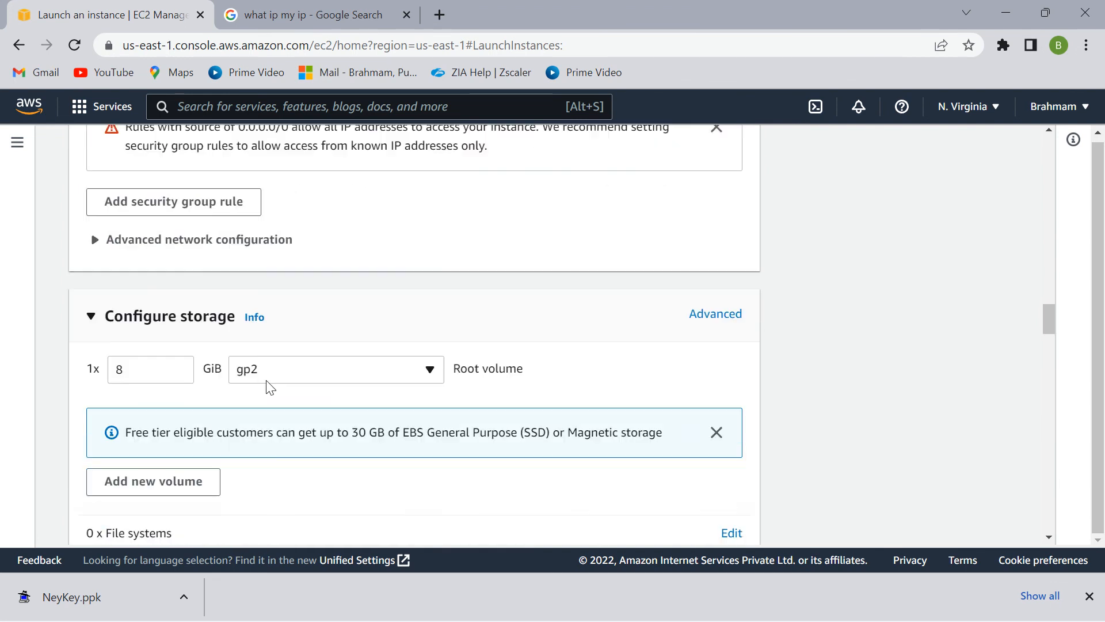
pyautogui.scroll(-20, 314, 293)
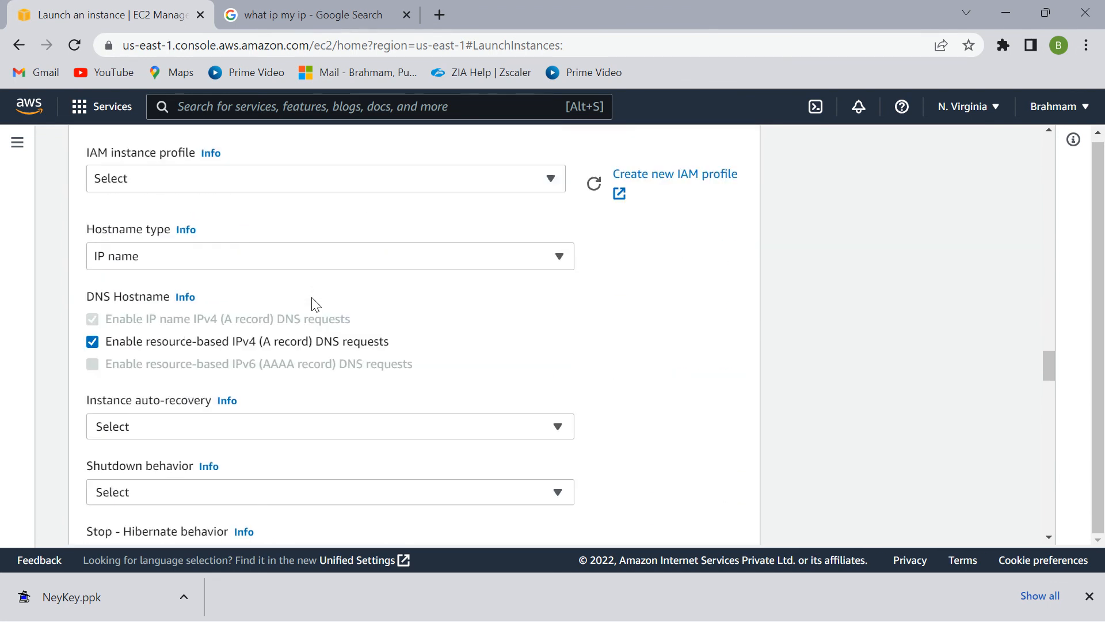
pyautogui.scroll(-10, 424, 376)
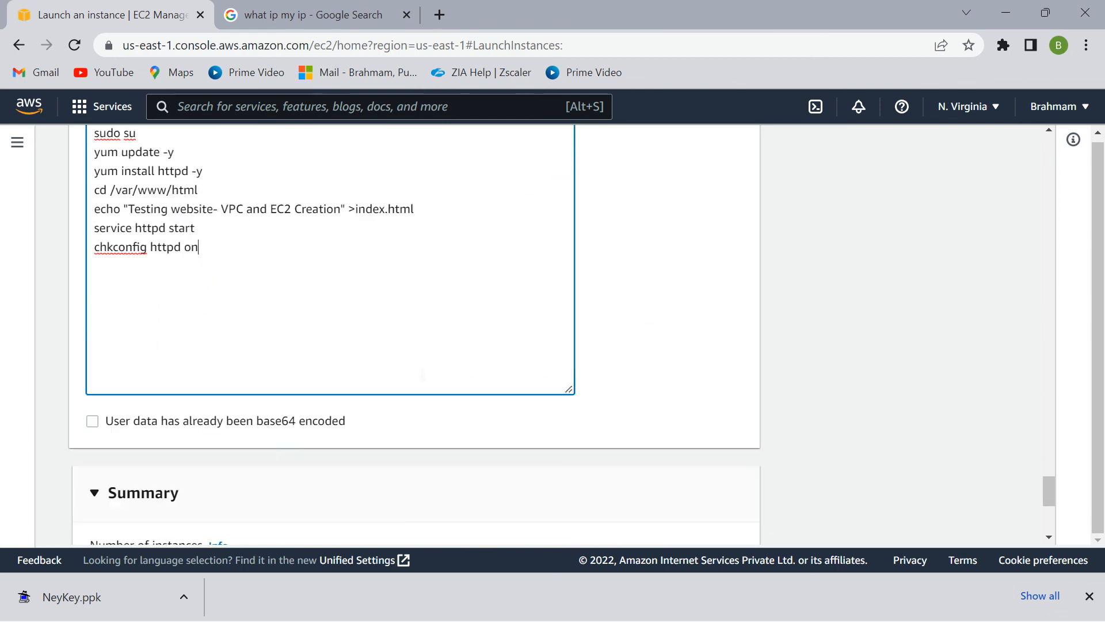
pyautogui.scroll(2, 299, 328)
pyautogui.scroll(-10, 468, 324)
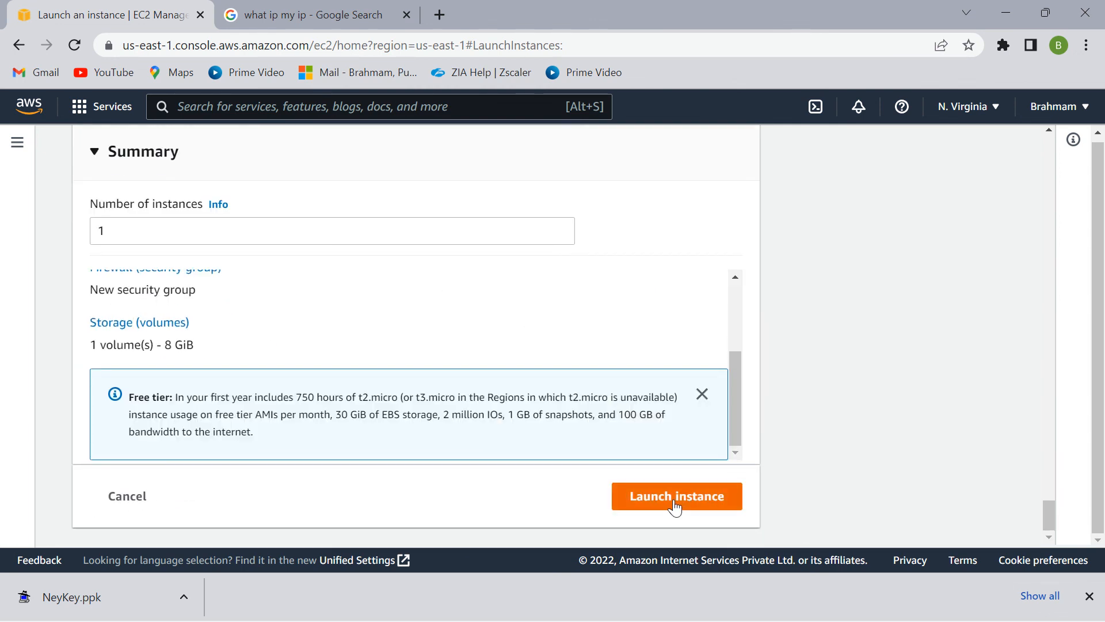
# Launch the instance, and open and select My_HTTP_Server in the refreshed Instances list.
pyautogui.click(675, 506)
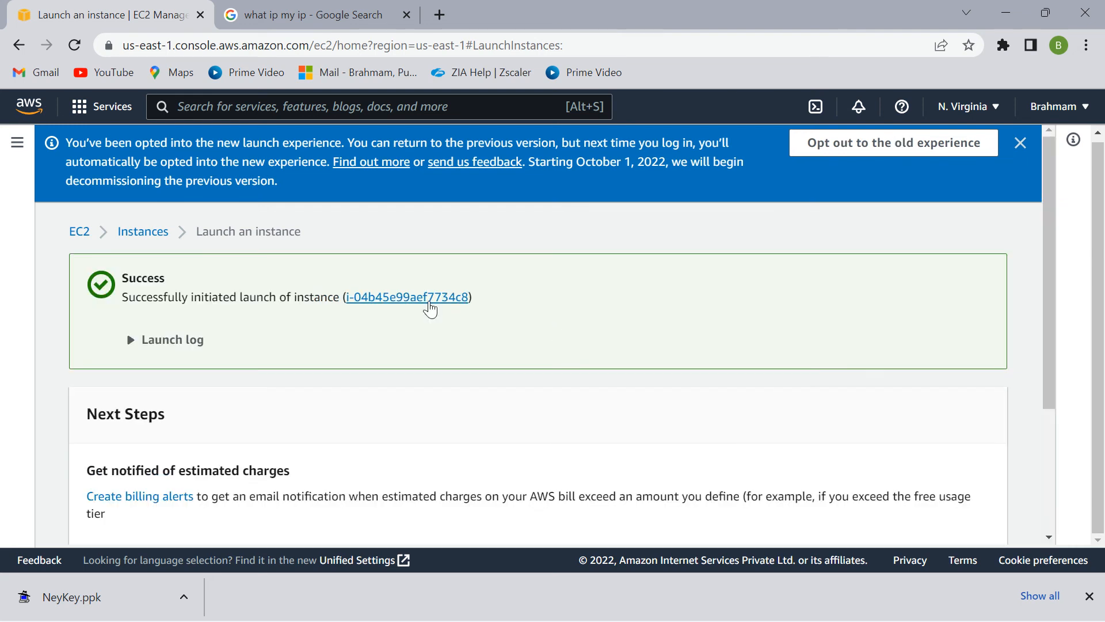
pyautogui.click(430, 298)
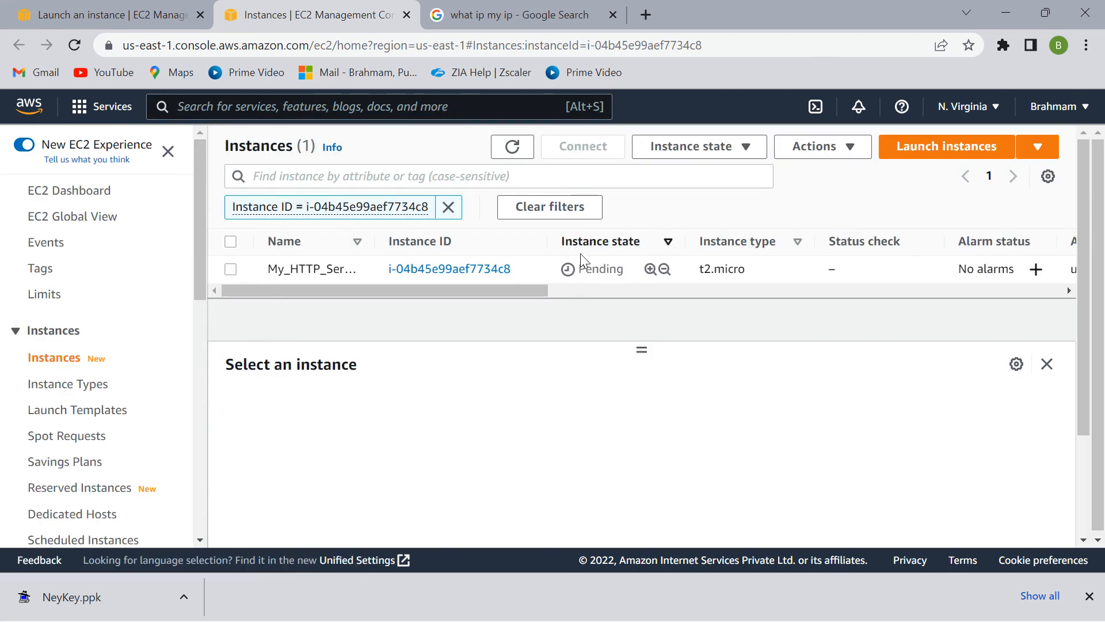
pyautogui.click(512, 148)
pyautogui.click(230, 270)
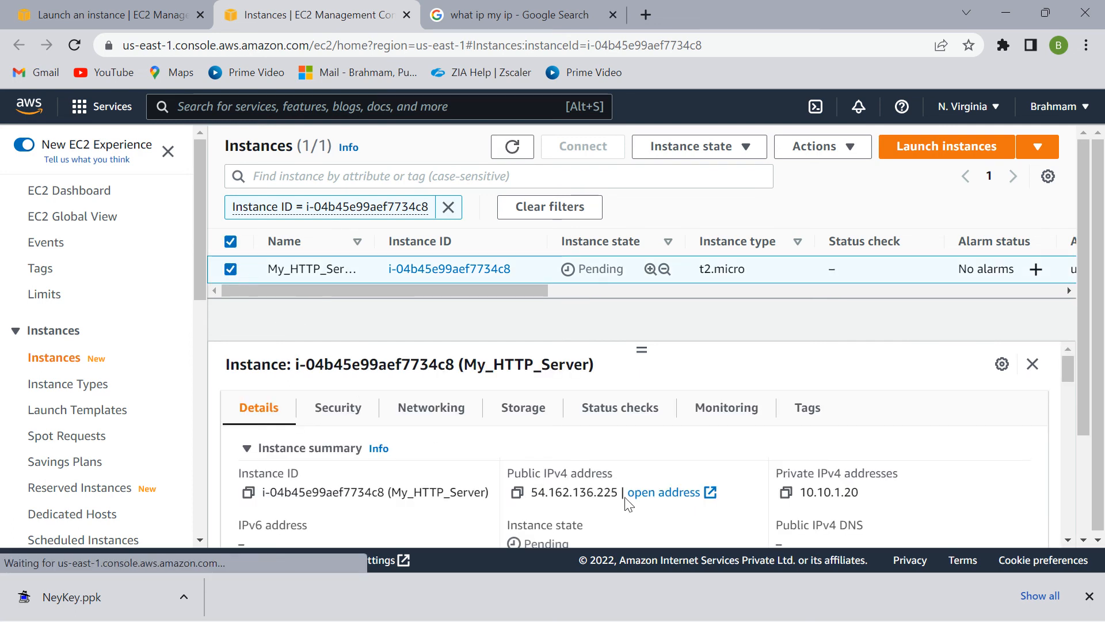
# Examine My_HTTP_Server's details, including its instance state, public and private IPv4 addresses, hostname and VPC.
pyautogui.scroll(-2, 719, 512)
pyautogui.scroll(2, 772, 527)
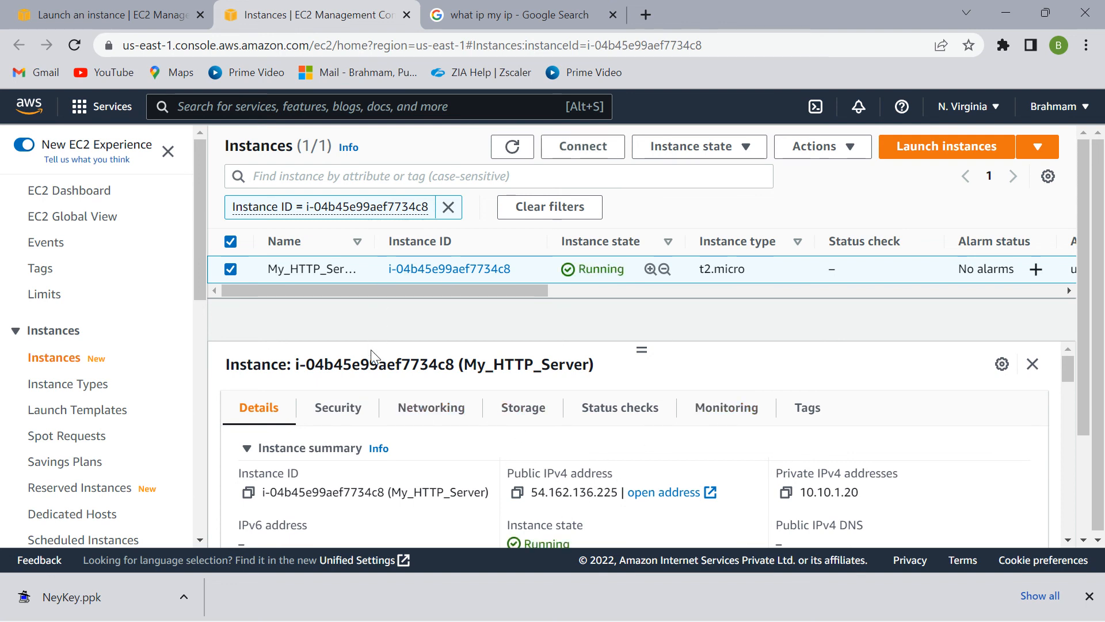
pyautogui.scroll(-1, 564, 439)
pyautogui.scroll(-1, 502, 505)
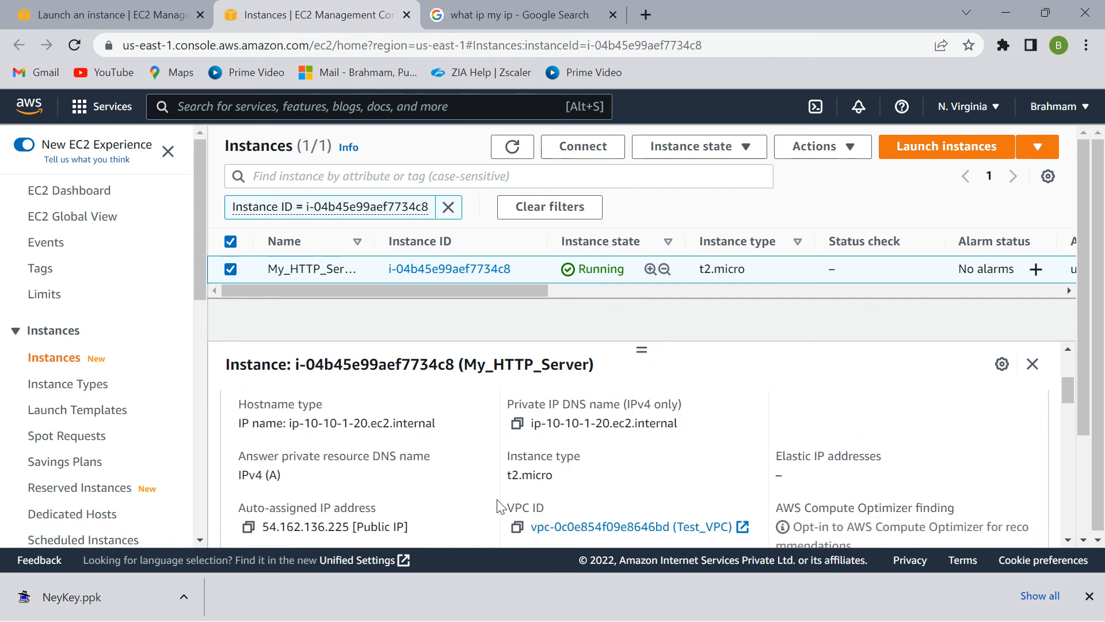
pyautogui.scroll(2, 502, 504)
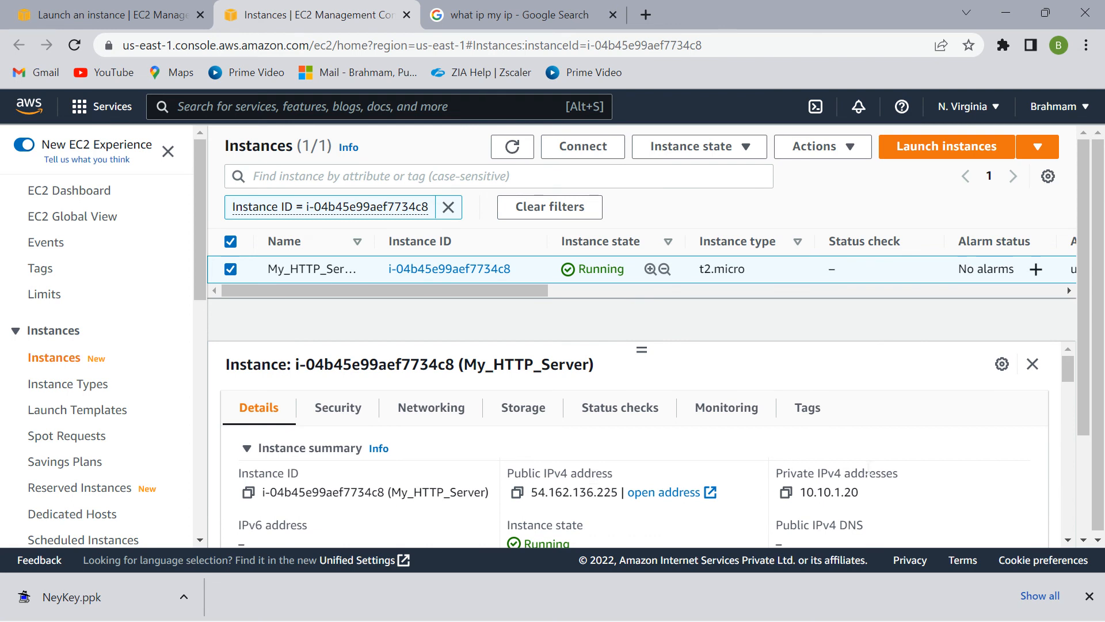
pyautogui.scroll(-1, 718, 507)
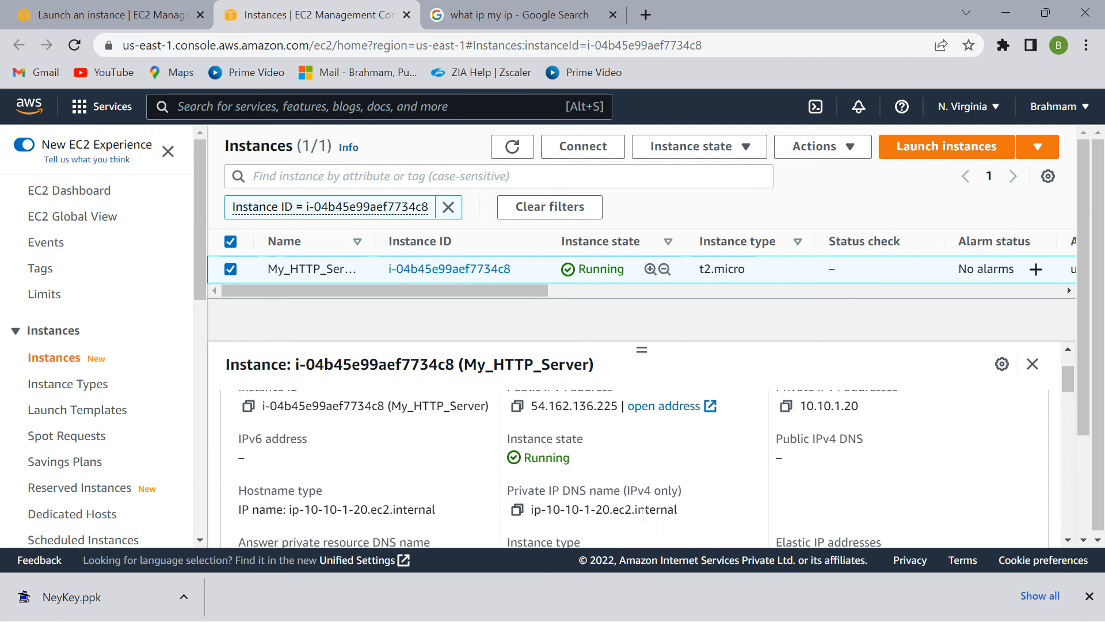
pyautogui.scroll(1, 648, 514)
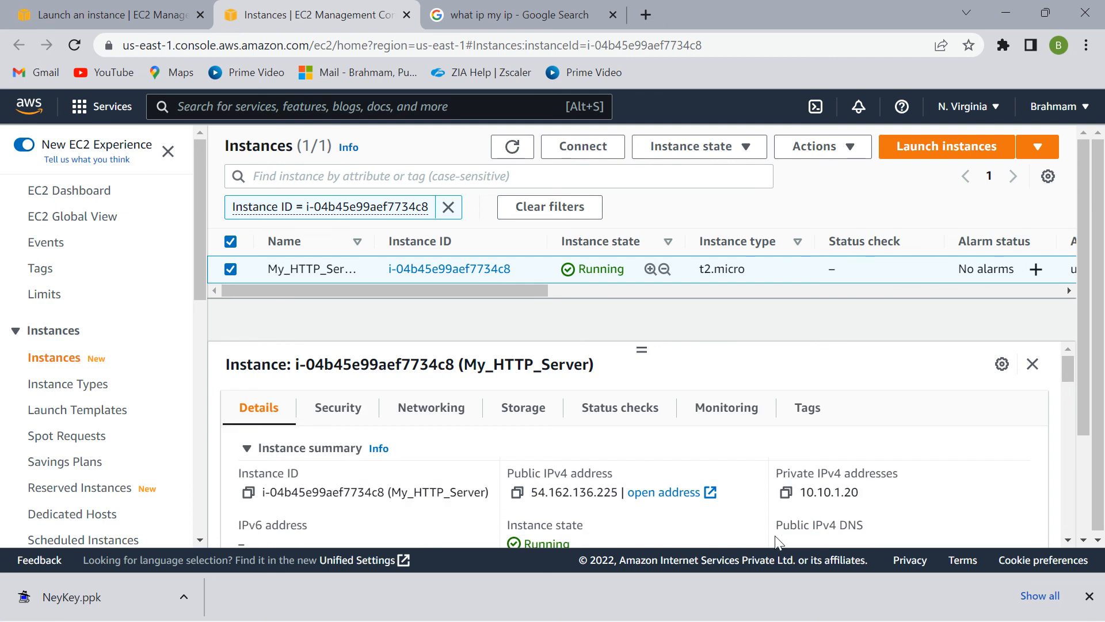
pyautogui.scroll(-1, 775, 539)
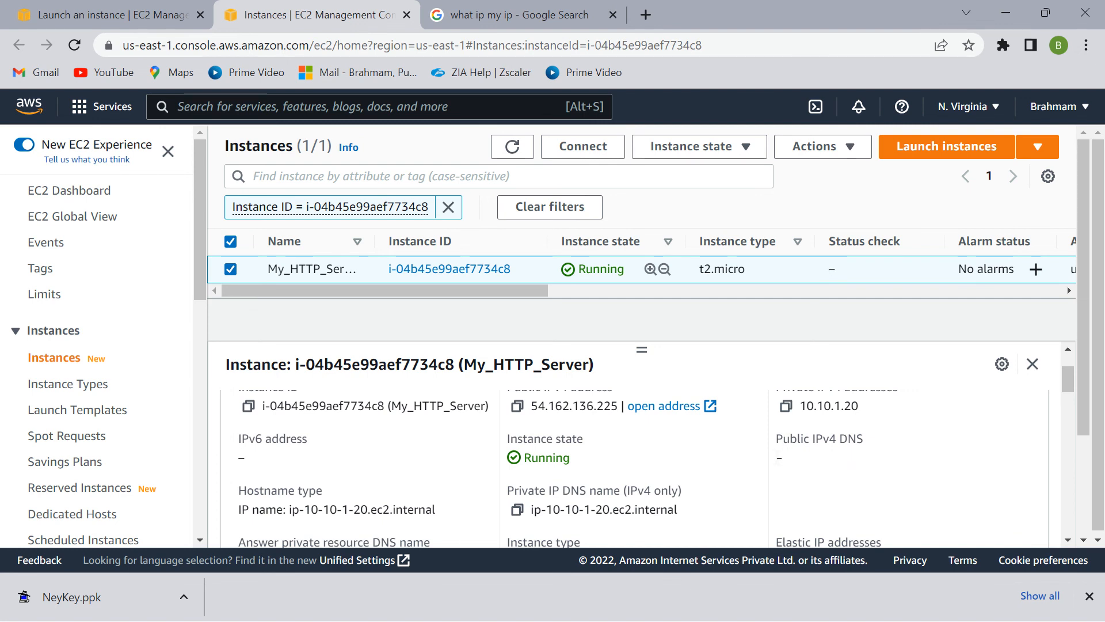
pyautogui.scroll(3, 530, 430)
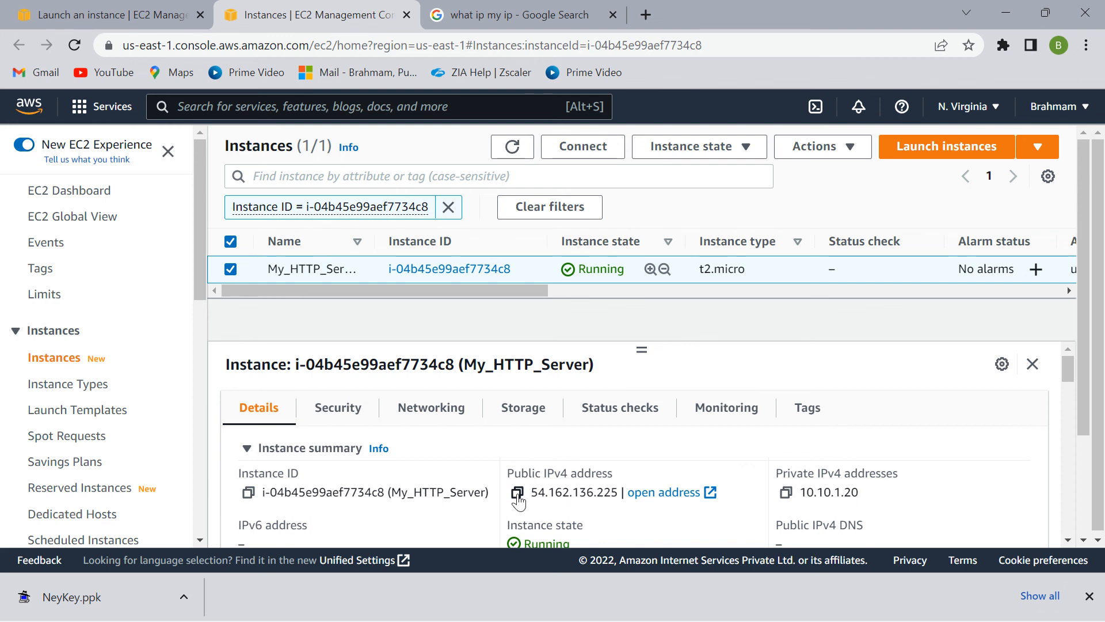
# Dismiss the downloads bar, copy My_HTTP_Server's public IPv4 address from its instance summary, and minimize the browser.
pyautogui.click(1088, 596)
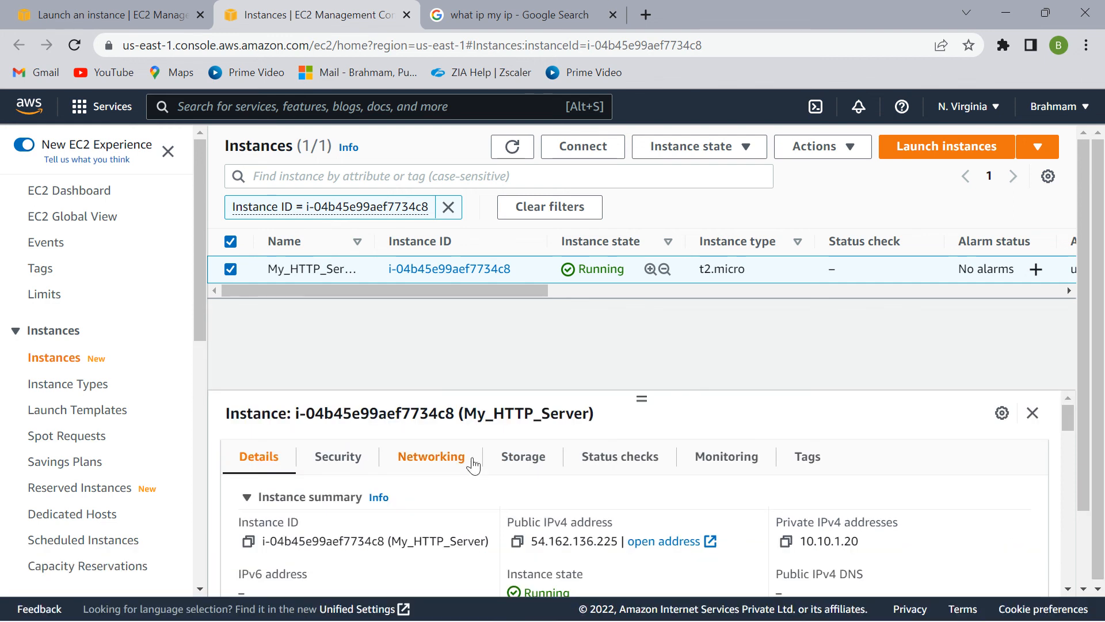
pyautogui.click(517, 542)
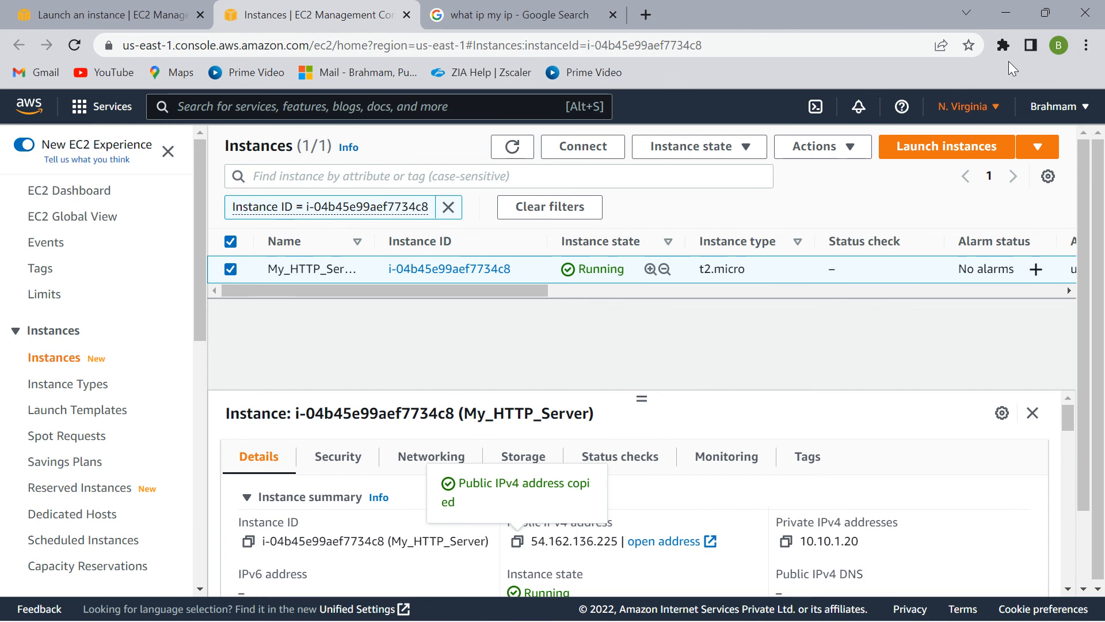
pyautogui.click(1018, 12)
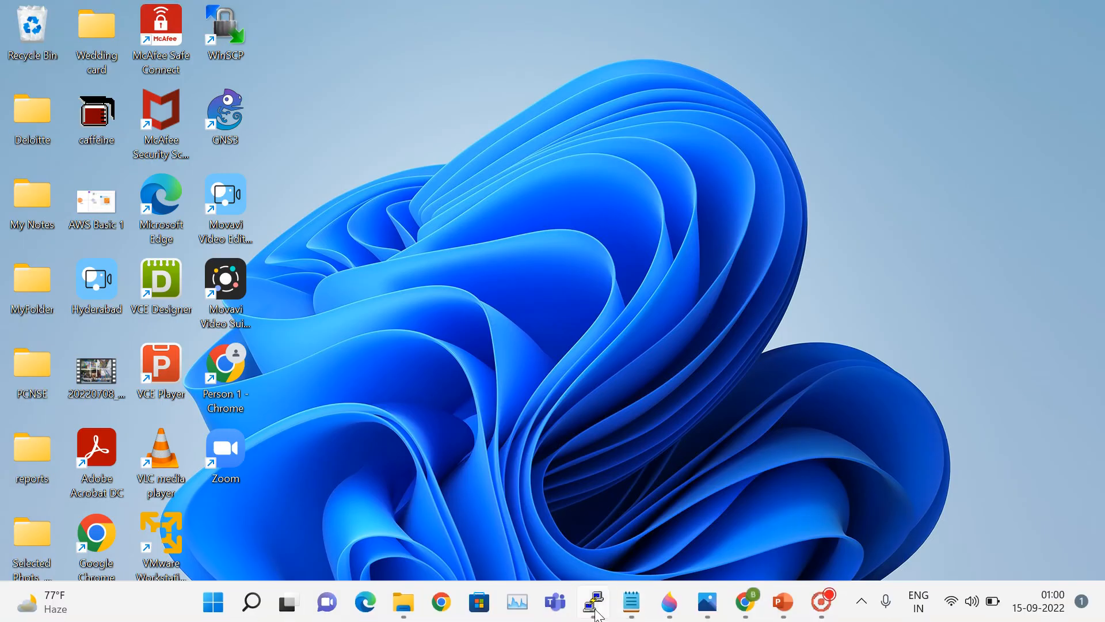
# Switch to PuTTY, close the old ec2-user session and open a new PuTTY configuration window.
pyautogui.click(597, 611)
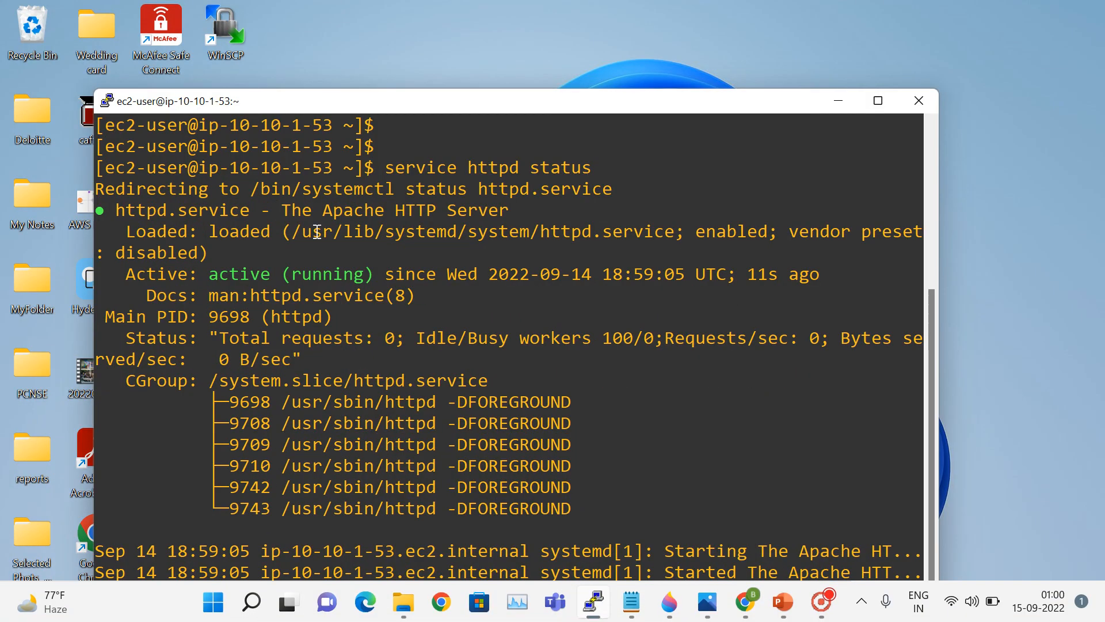
pyautogui.click(919, 101)
pyautogui.click(572, 380)
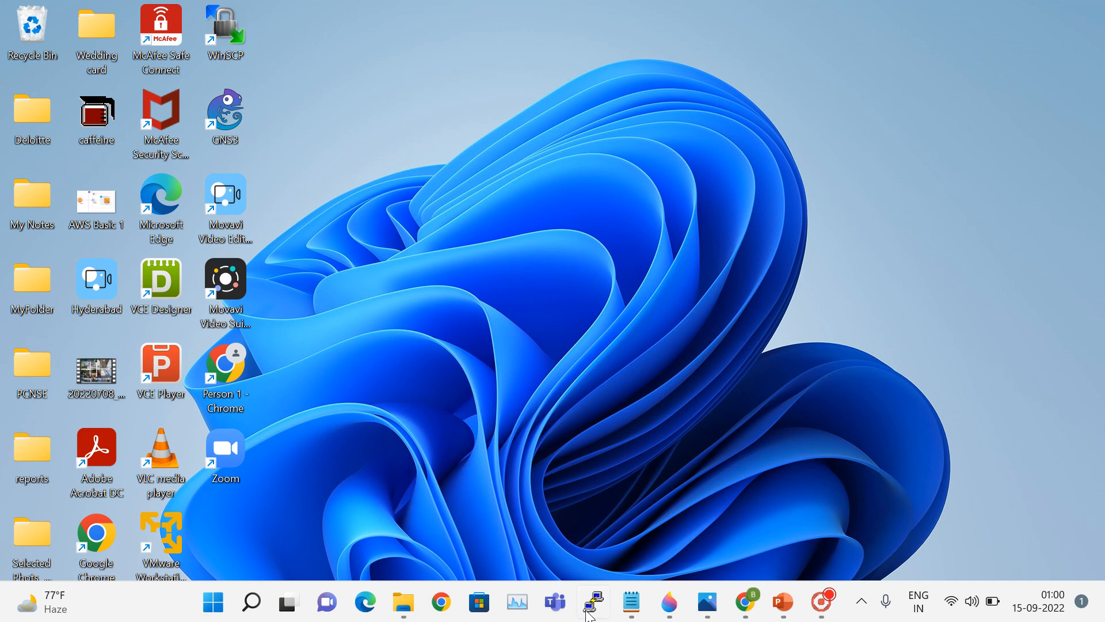
pyautogui.click(591, 612)
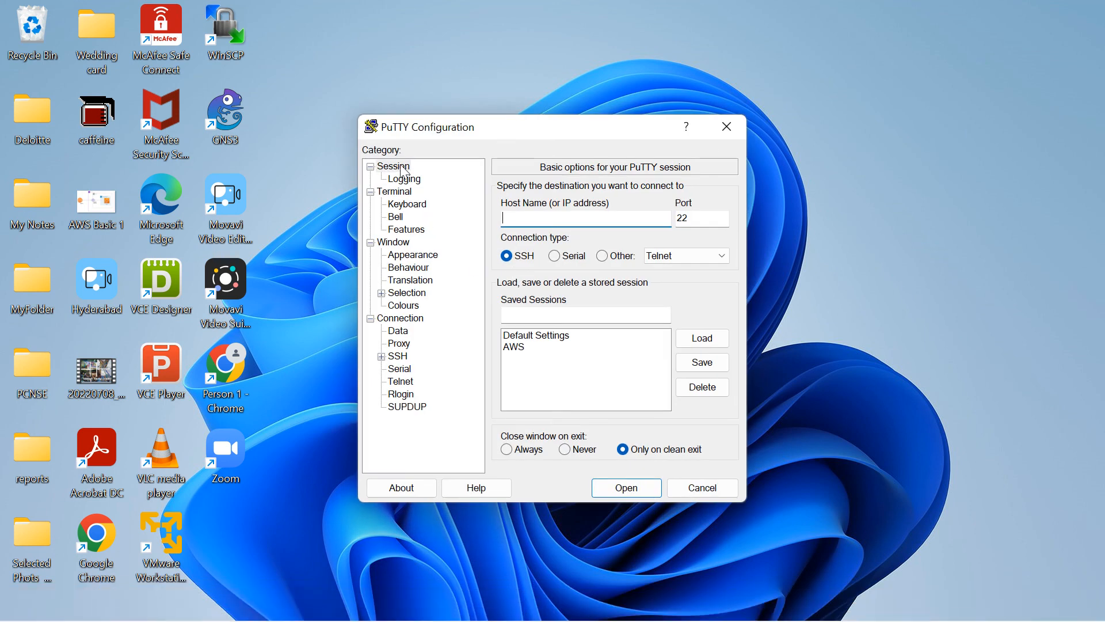
# Set the PuTTY host to 54.162.136.225 and choose NeyKey.ppk from Downloads as the SSH authentication private key file.
pyautogui.hotkey('ctrl', 'v')
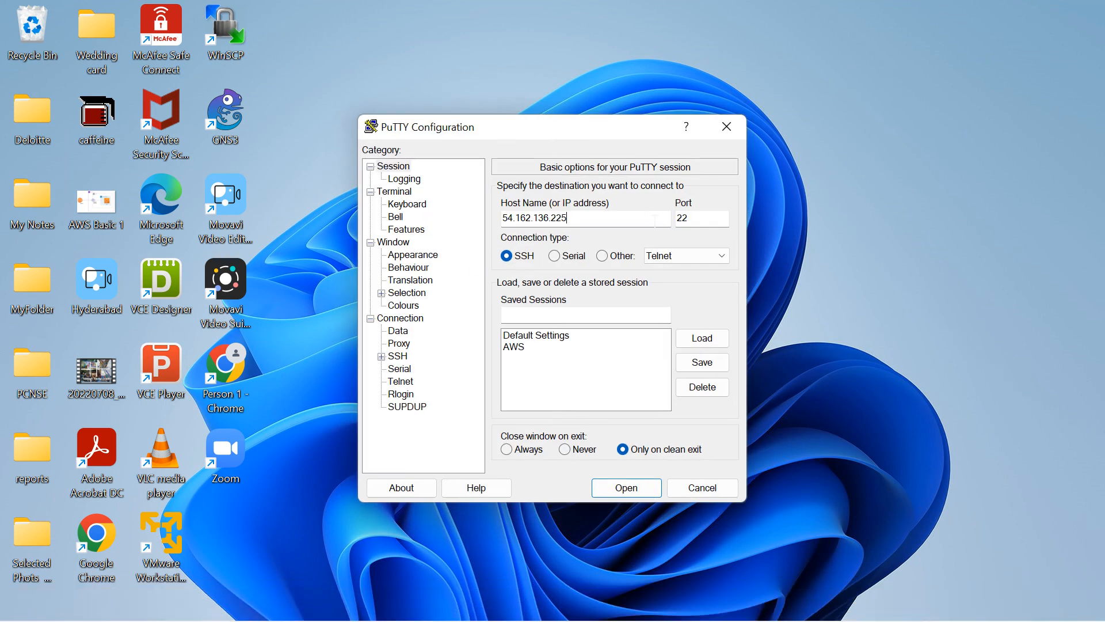
pyautogui.click(417, 351)
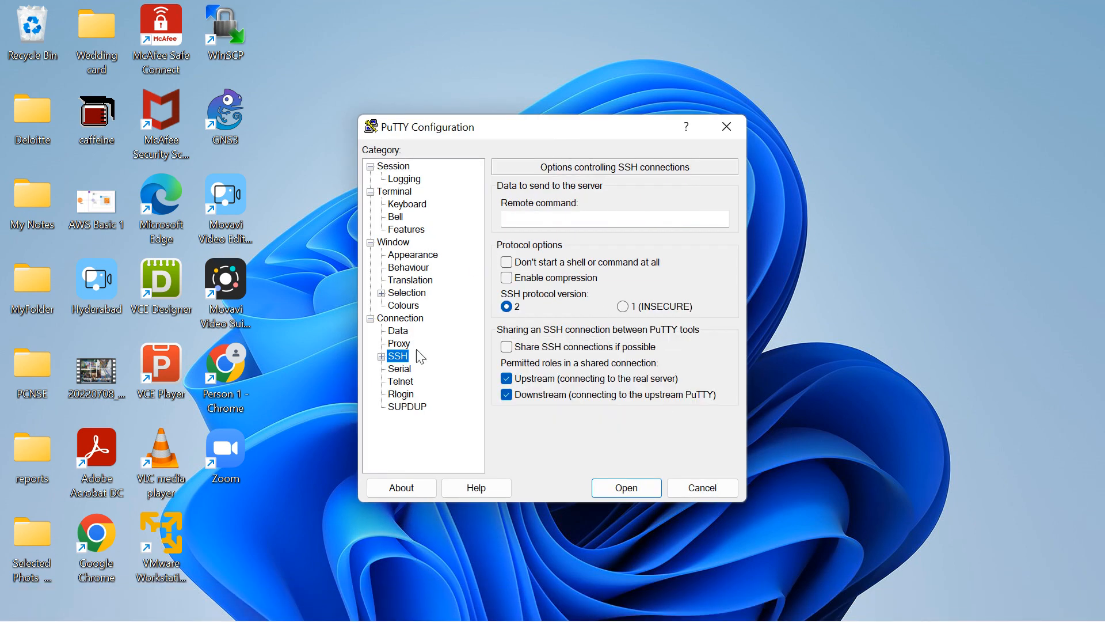
pyautogui.click(381, 356)
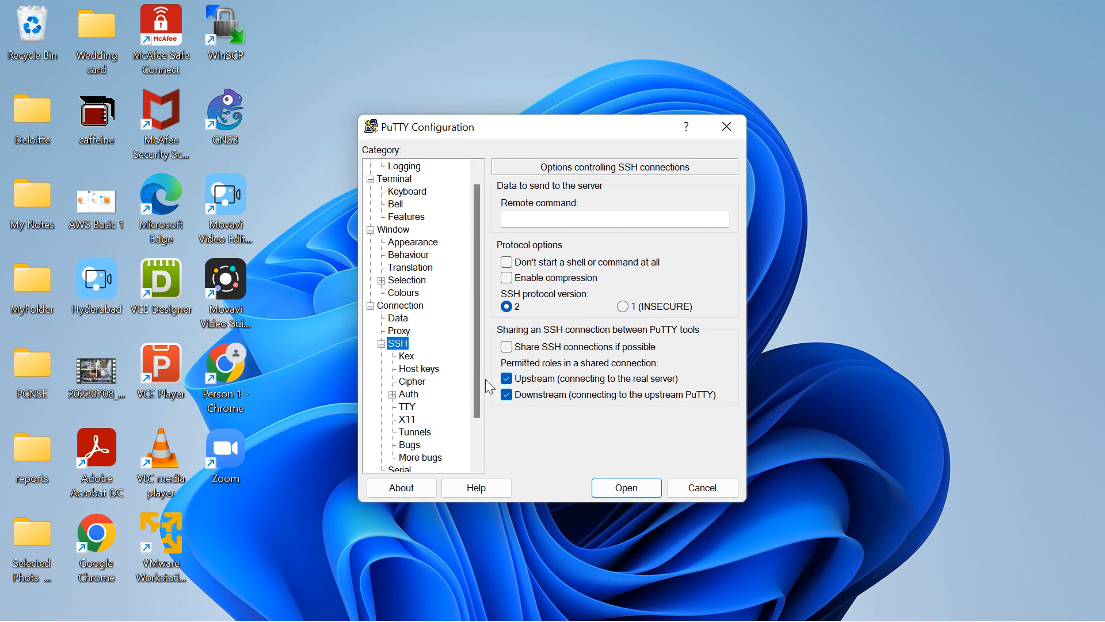
pyautogui.click(410, 395)
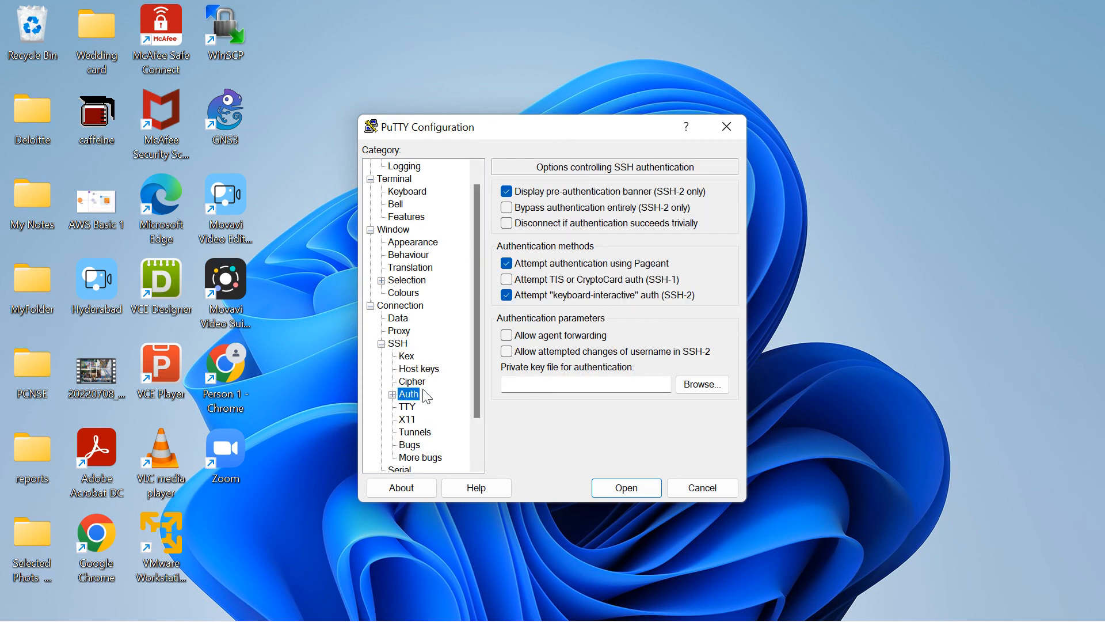
pyautogui.click(704, 386)
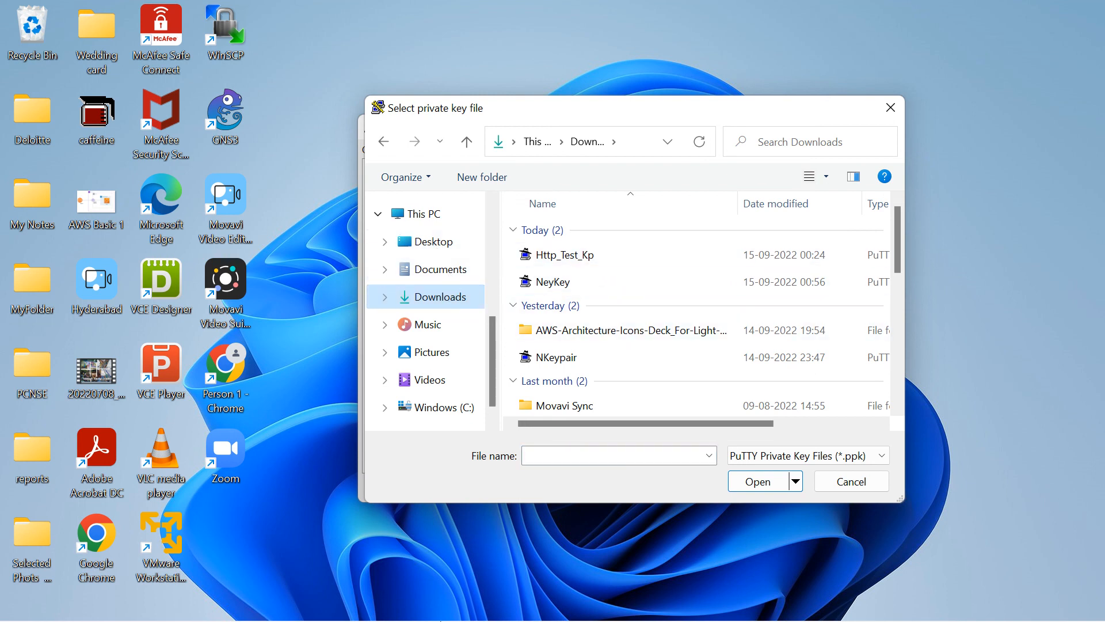
pyautogui.moveTo(458, 620)
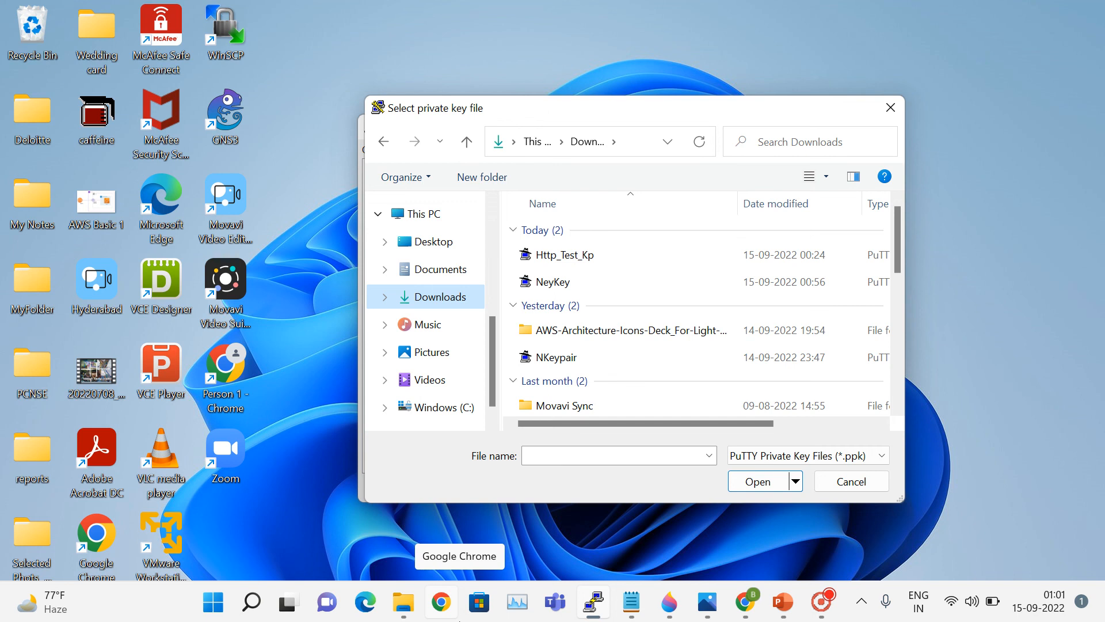
pyautogui.doubleClick(569, 283)
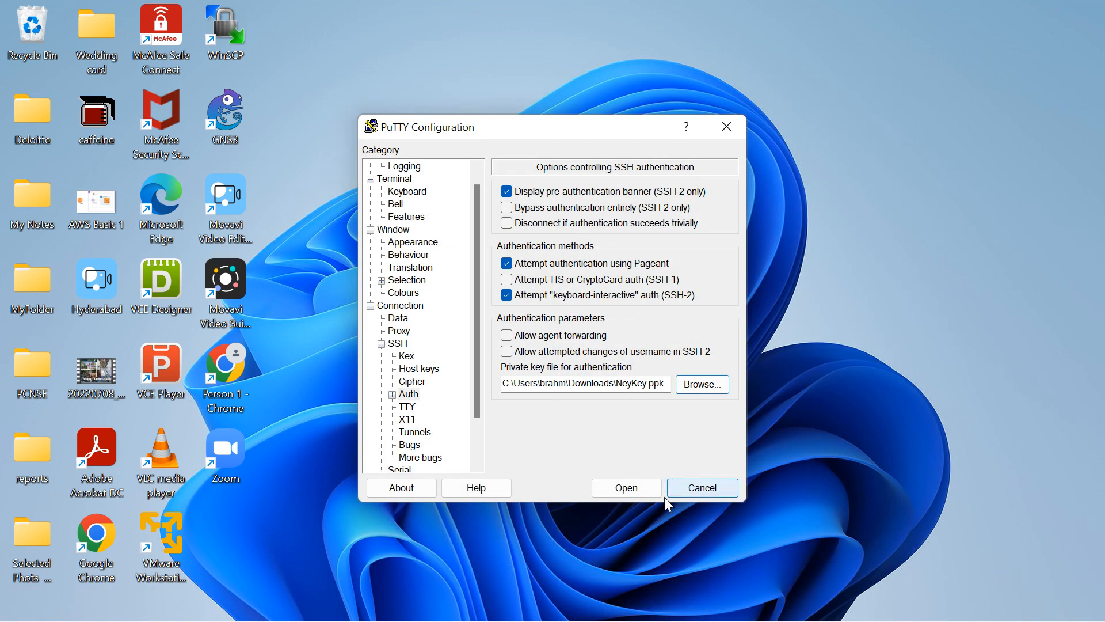
# Open the SSH session, accept the server's host key and log in as ec2-user.
pyautogui.click(635, 489)
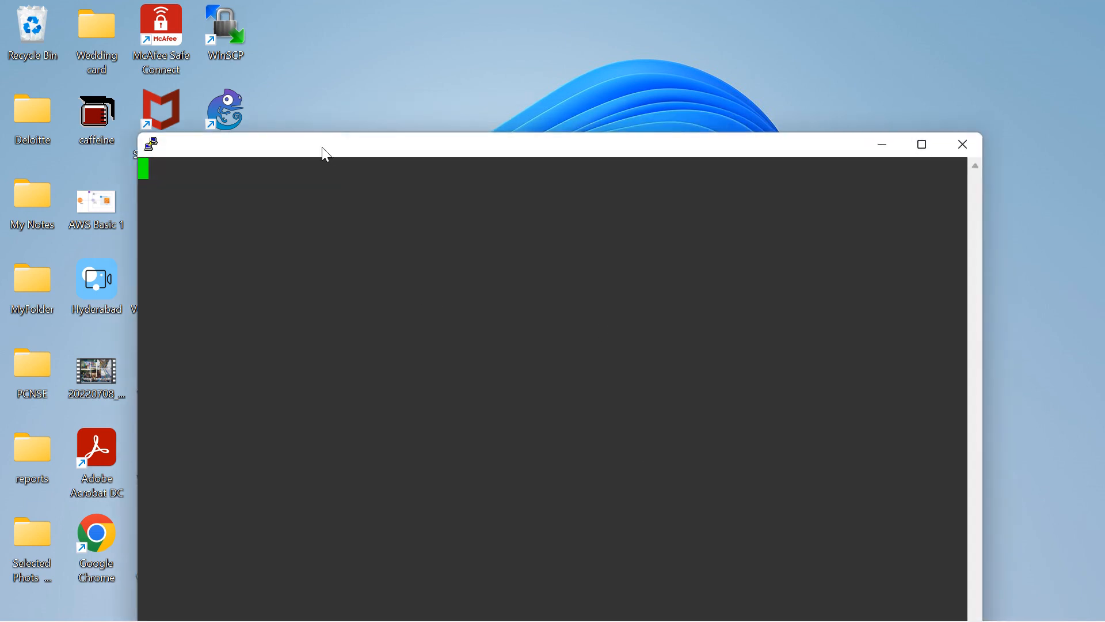
pyautogui.moveTo(323, 149); pyautogui.dragTo(372, 64)
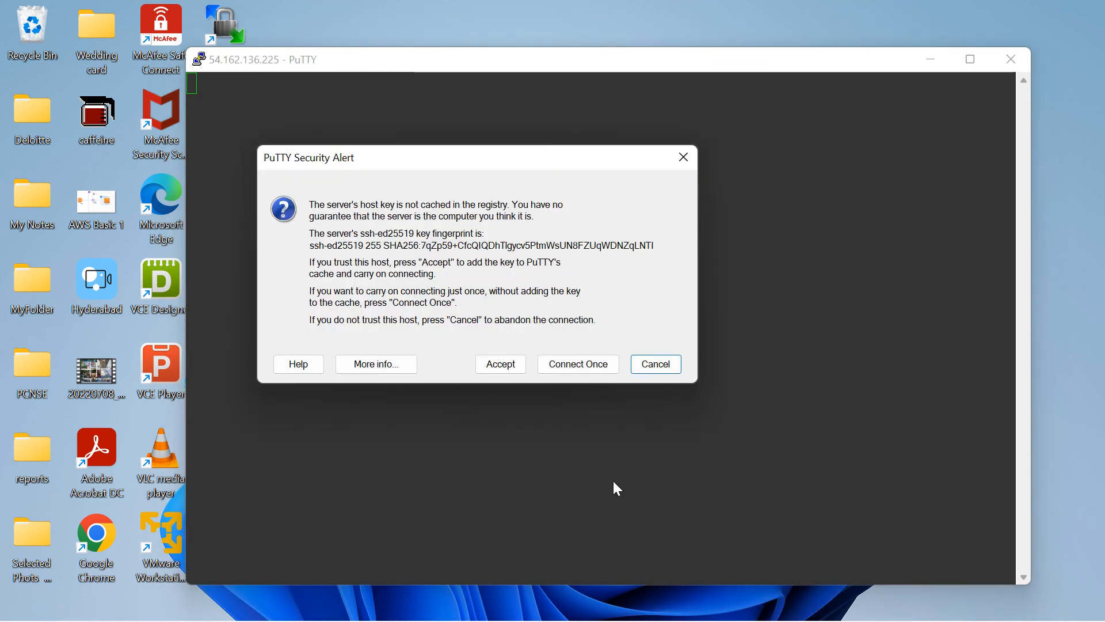
pyautogui.click(507, 372)
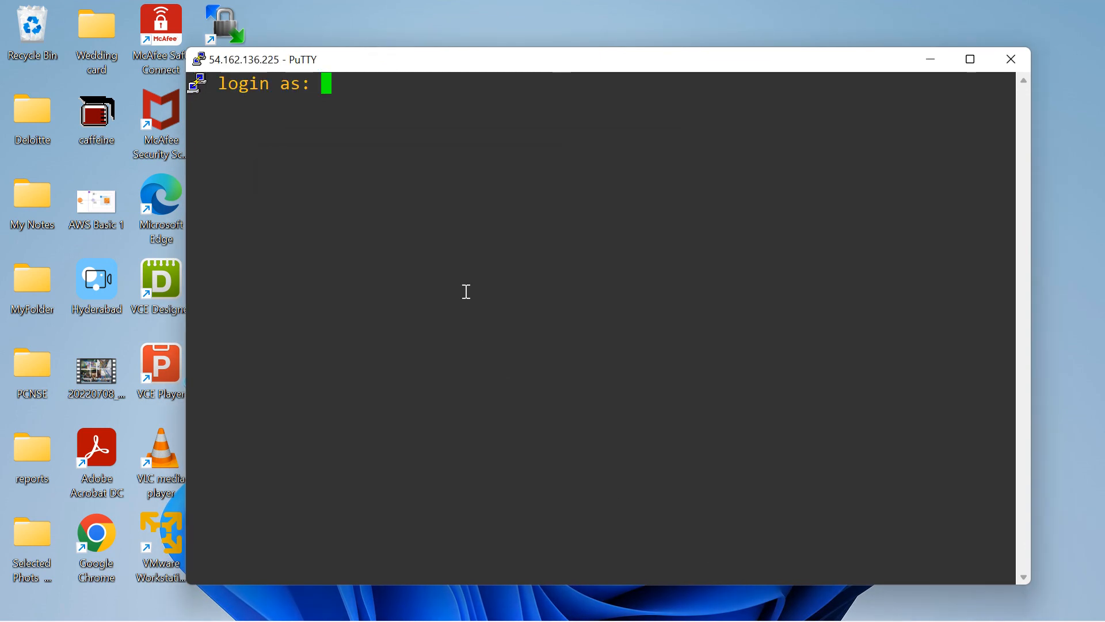
pyautogui.write('ec2-user')
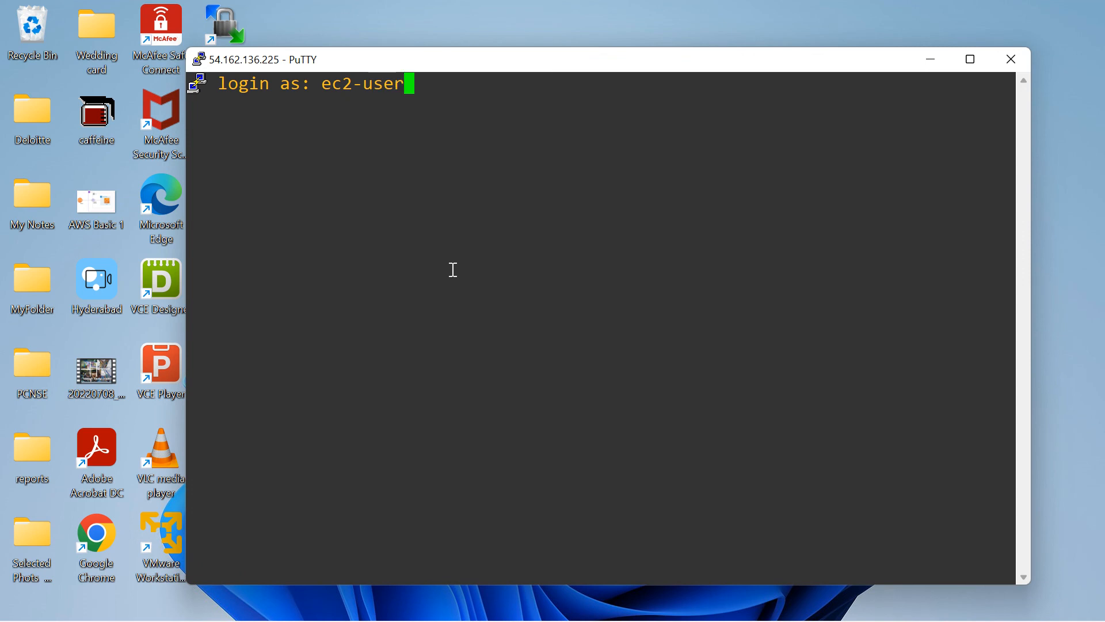
pyautogui.press('Return')
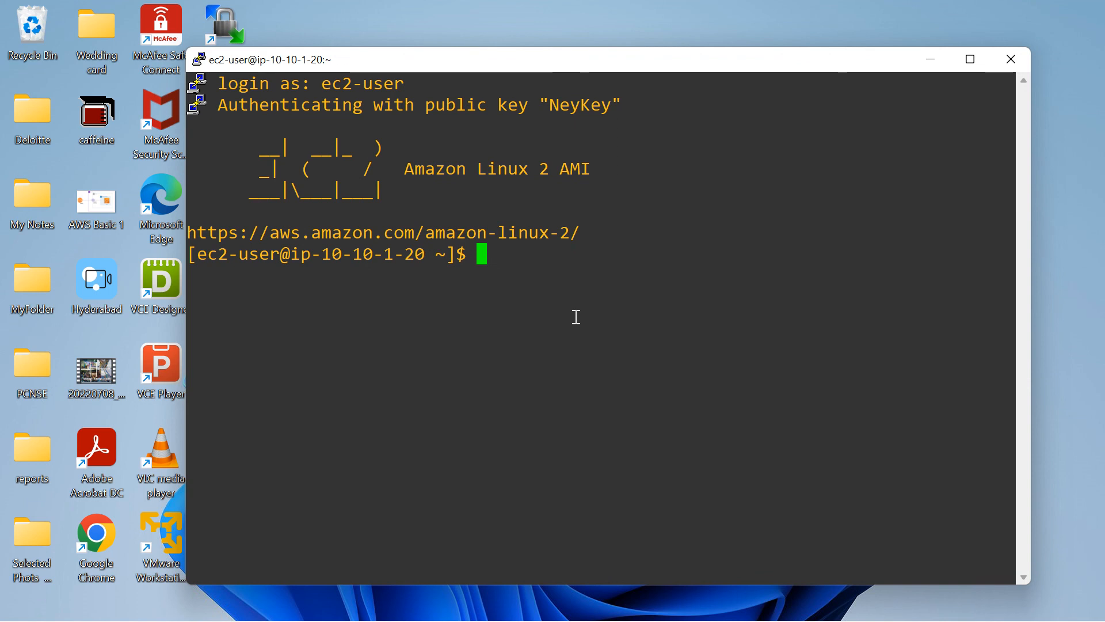
pyautogui.press('Return')
pyautogui.press('Return')
pyautogui.press('Return')
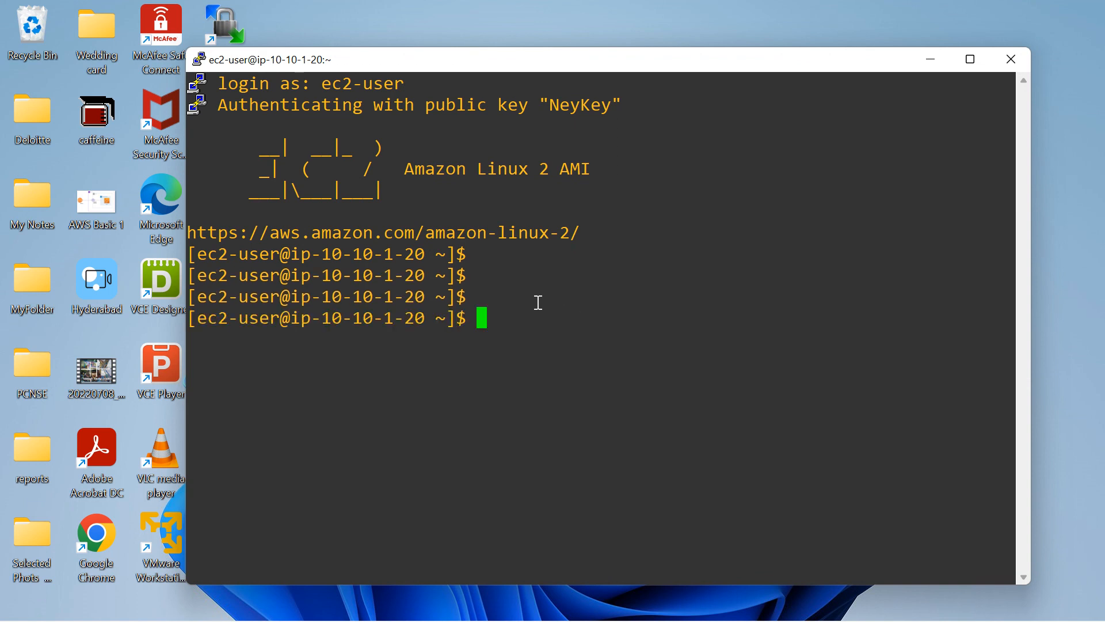
pyautogui.press('Return')
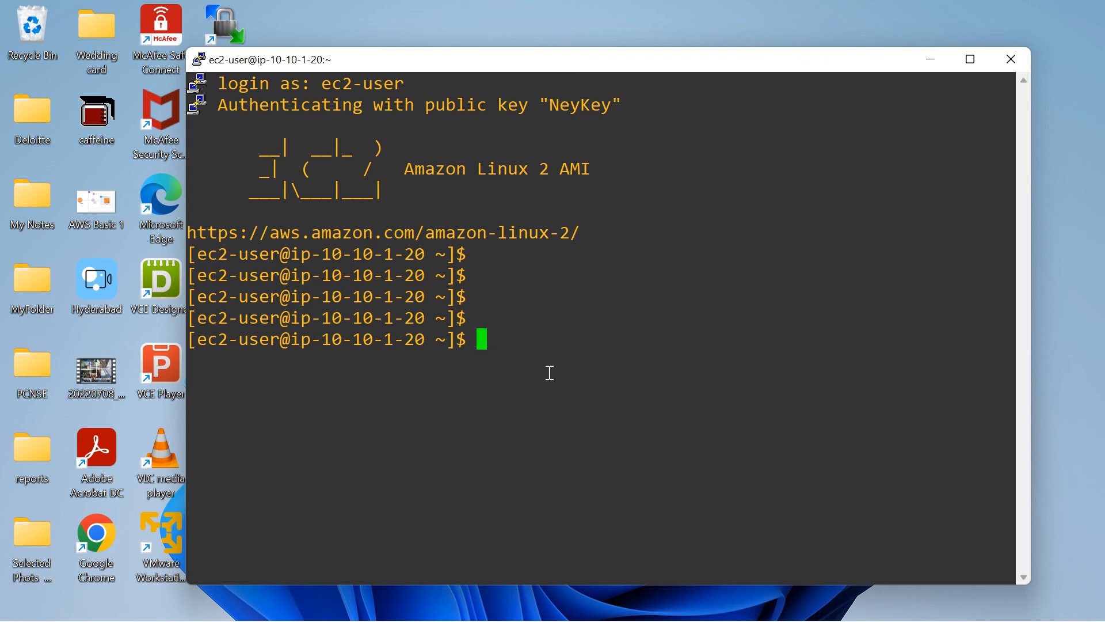
pyautogui.press('Return')
pyautogui.press('Return')
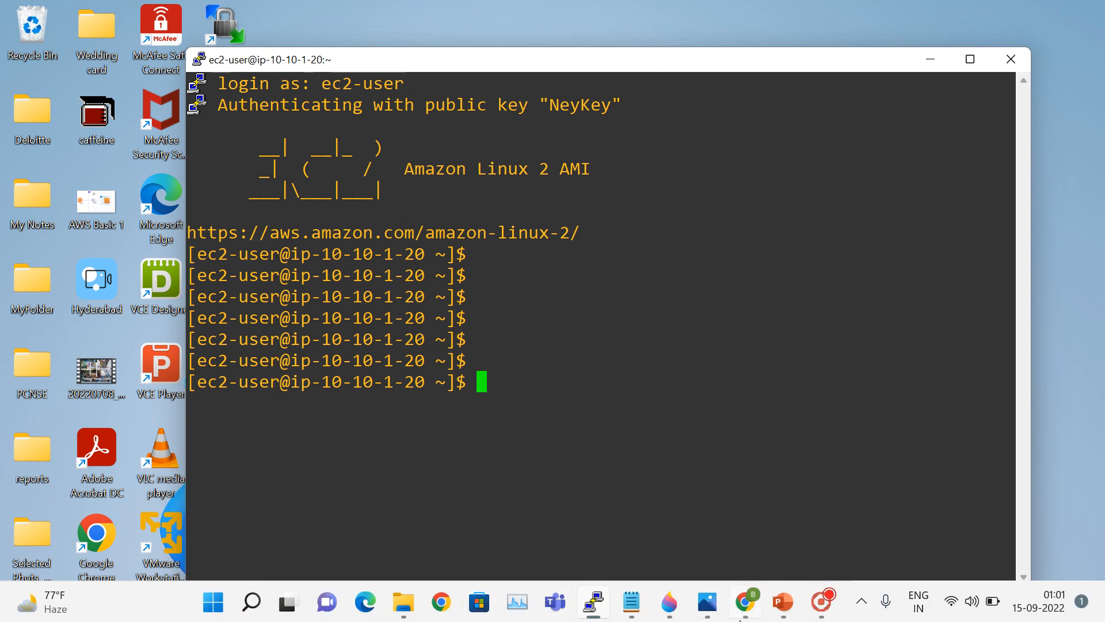
# Switch to Chrome and load the web server's page at 54.162.136.225 in a new tab.
pyautogui.click(745, 600)
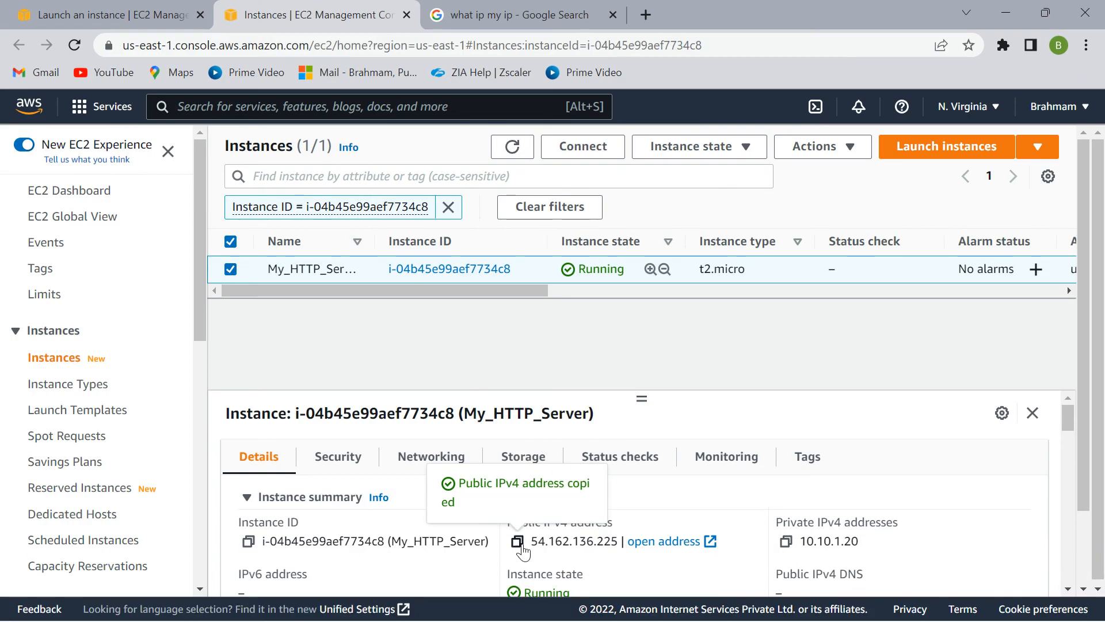
pyautogui.click(646, 15)
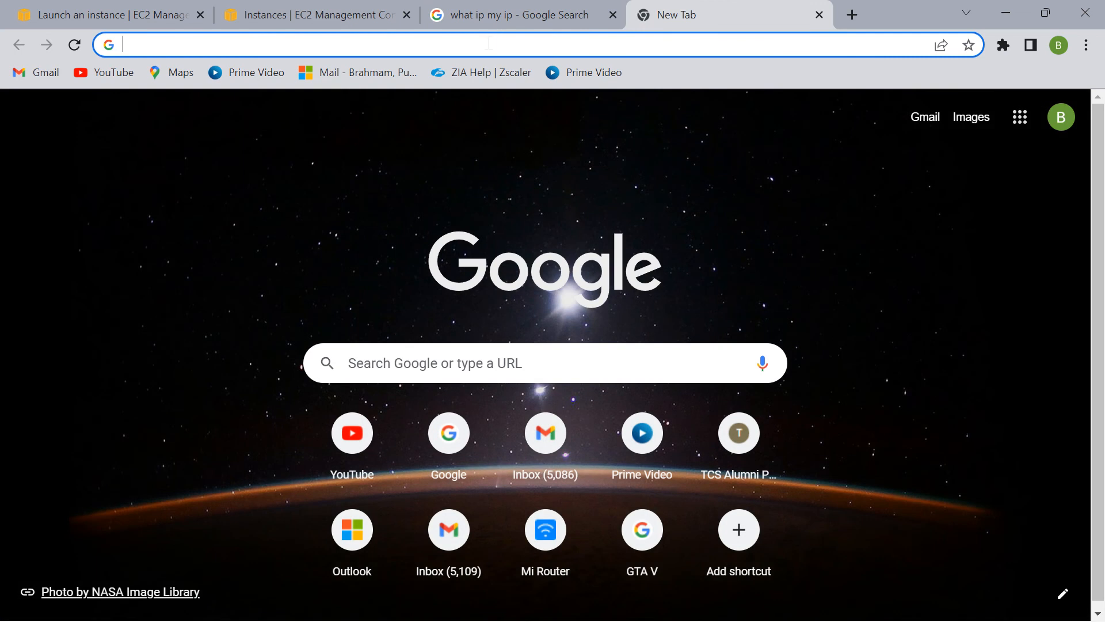
pyautogui.click(489, 43)
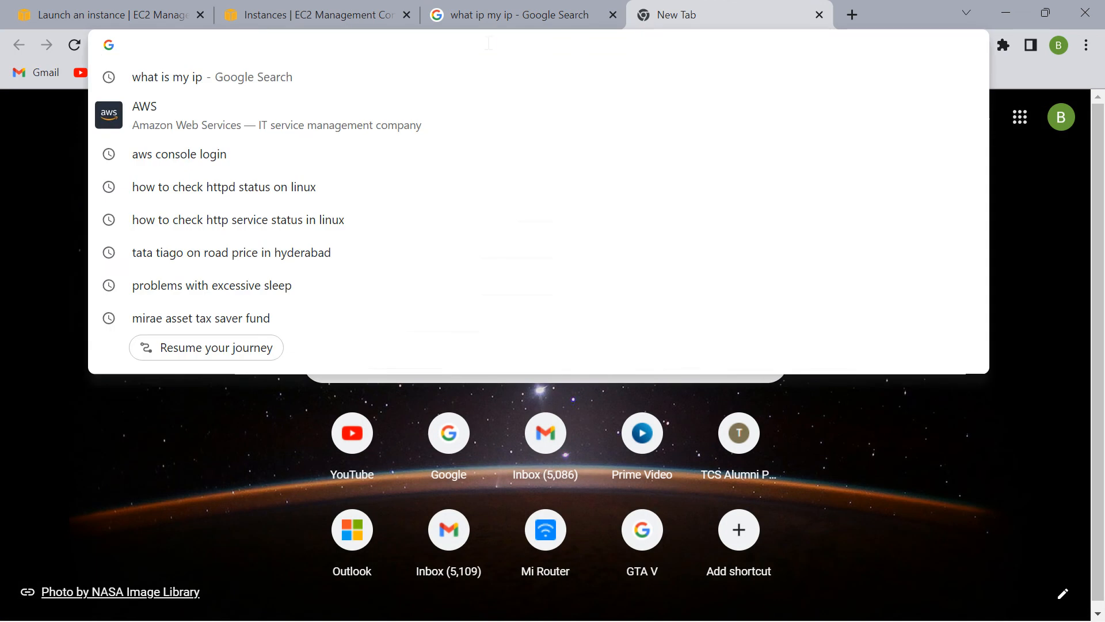
pyautogui.write('54.162.136.225')
pyautogui.press('Return')
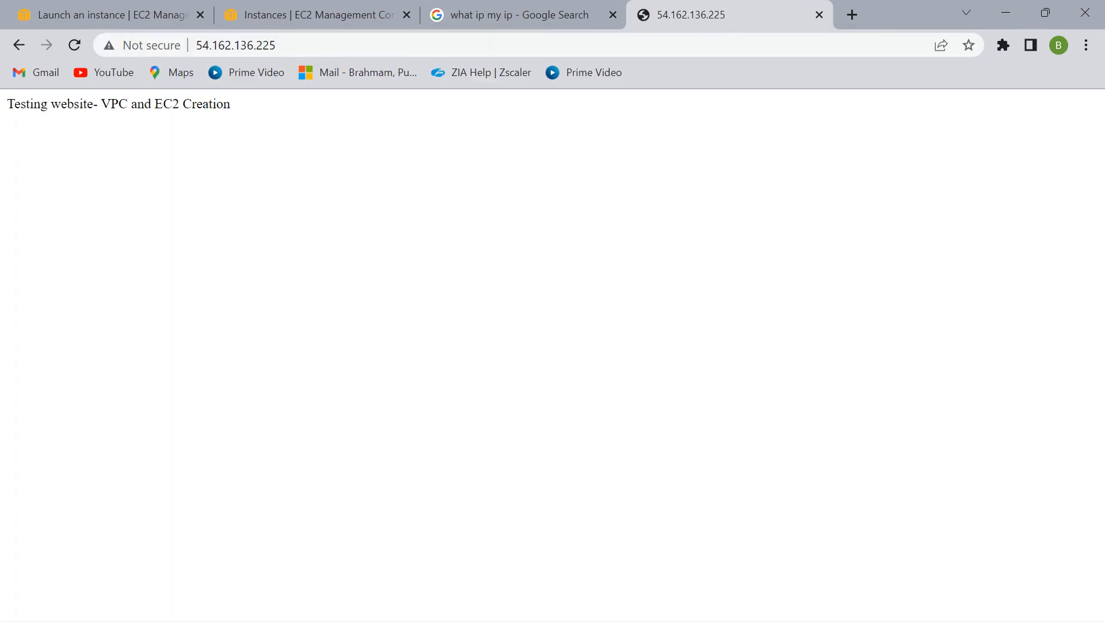